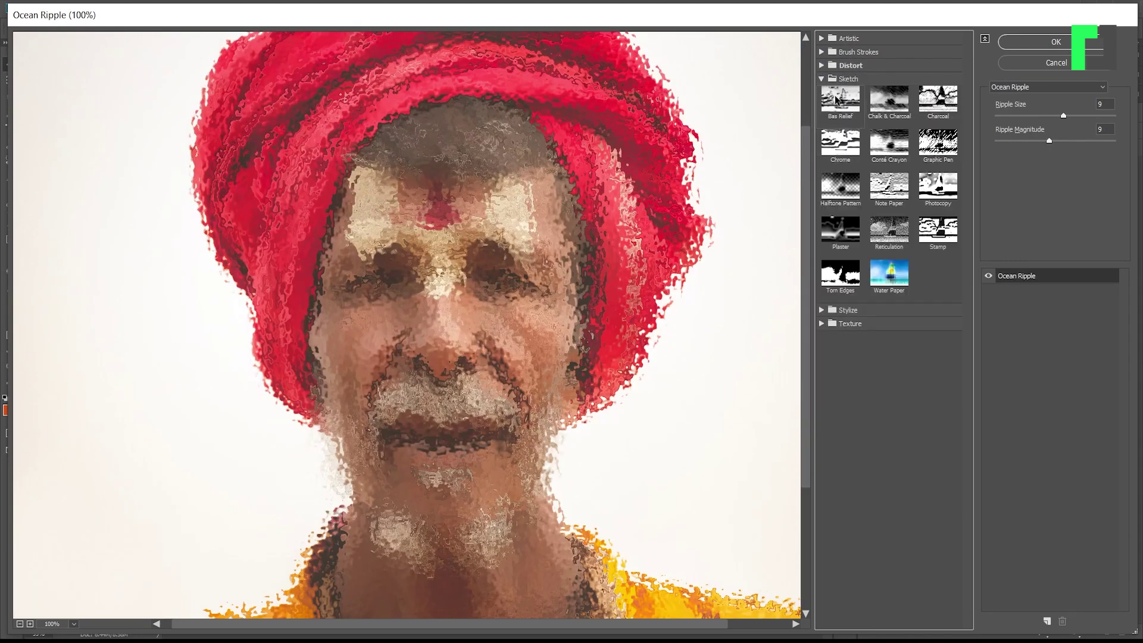
Preview sketch and Chrome filters on the portrait in the Filter Gallery, turning off the lighting effect.
click(836, 100)
click(889, 143)
click(840, 142)
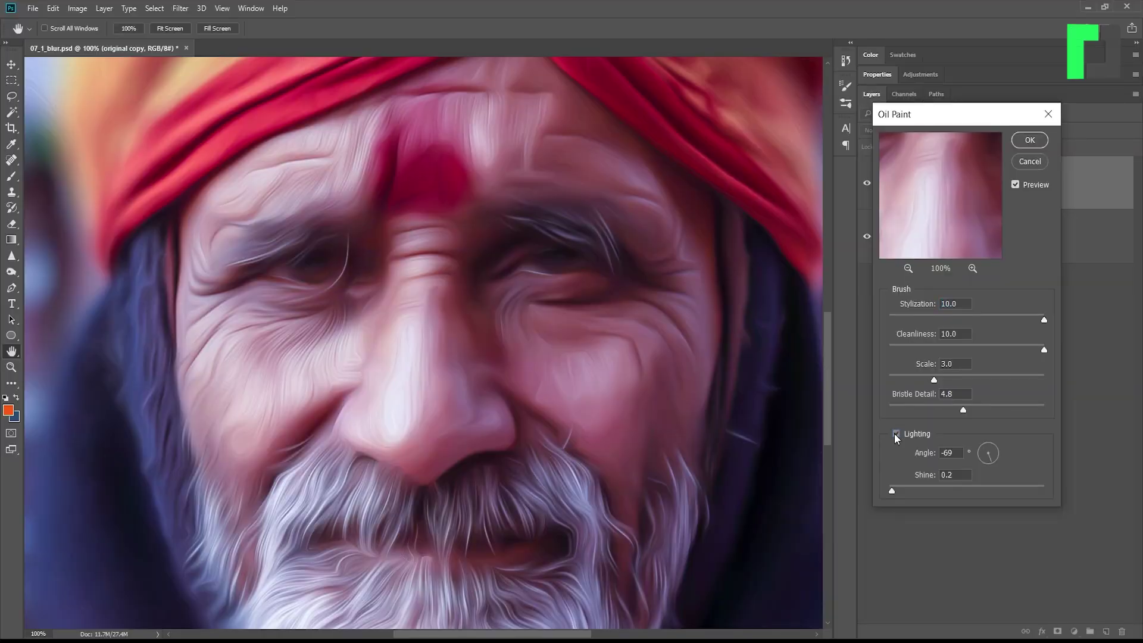
click(894, 434)
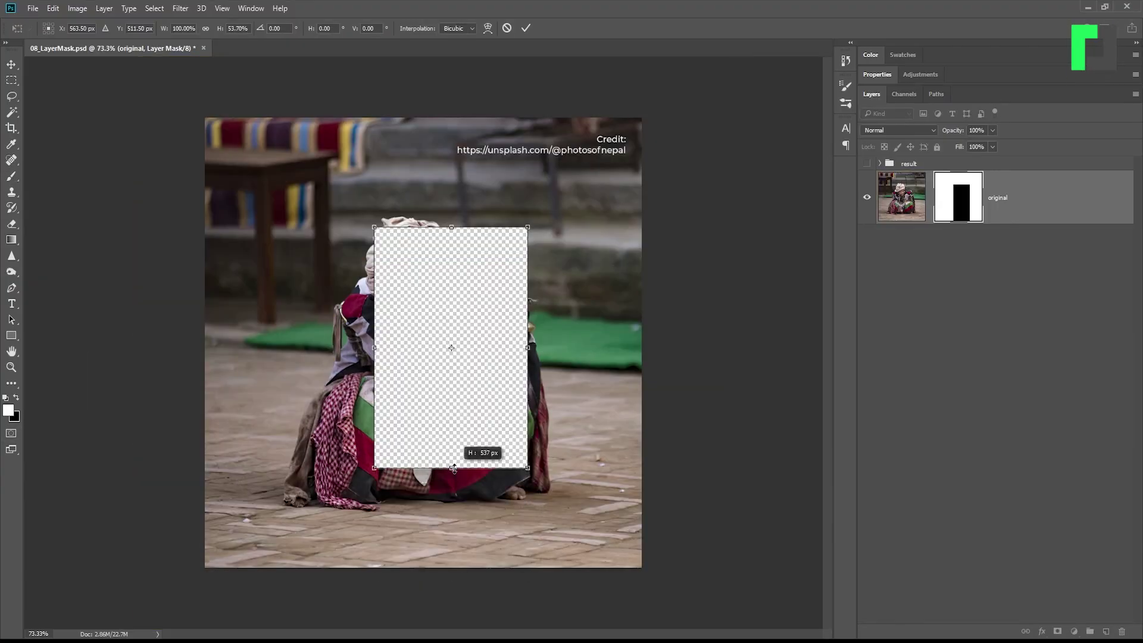
Distort the mask shape by dragging its corners into a new quad.
right_click(505, 375)
click(559, 451)
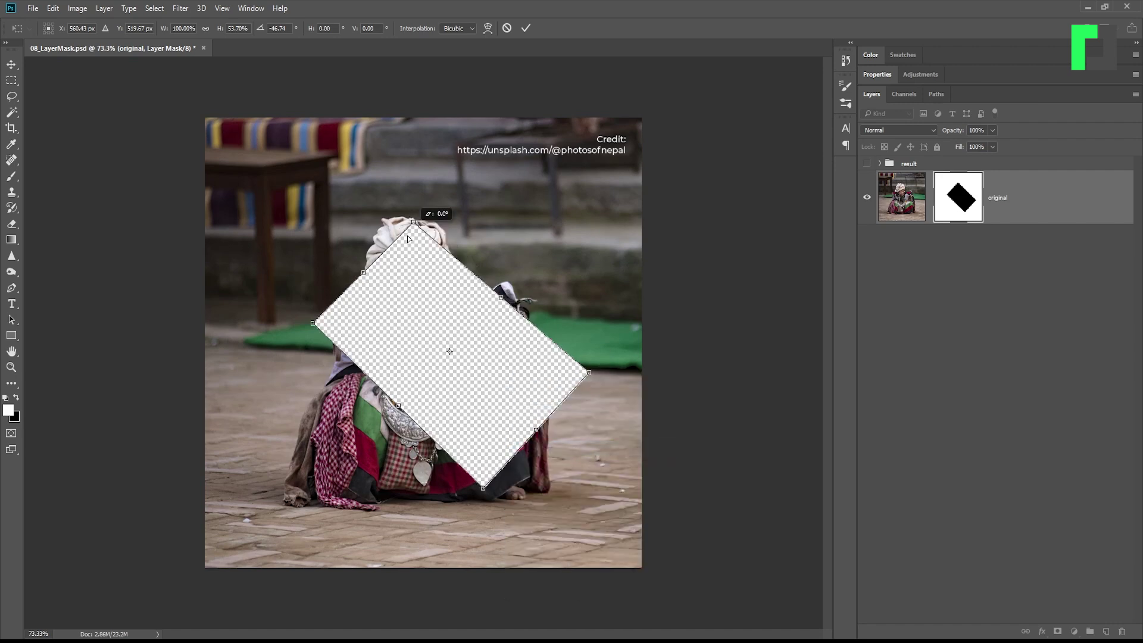
drag(419, 207, 386, 257)
drag(589, 372, 578, 303)
drag(483, 488, 543, 457)
drag(313, 323, 292, 374)
drag(386, 257, 283, 327)
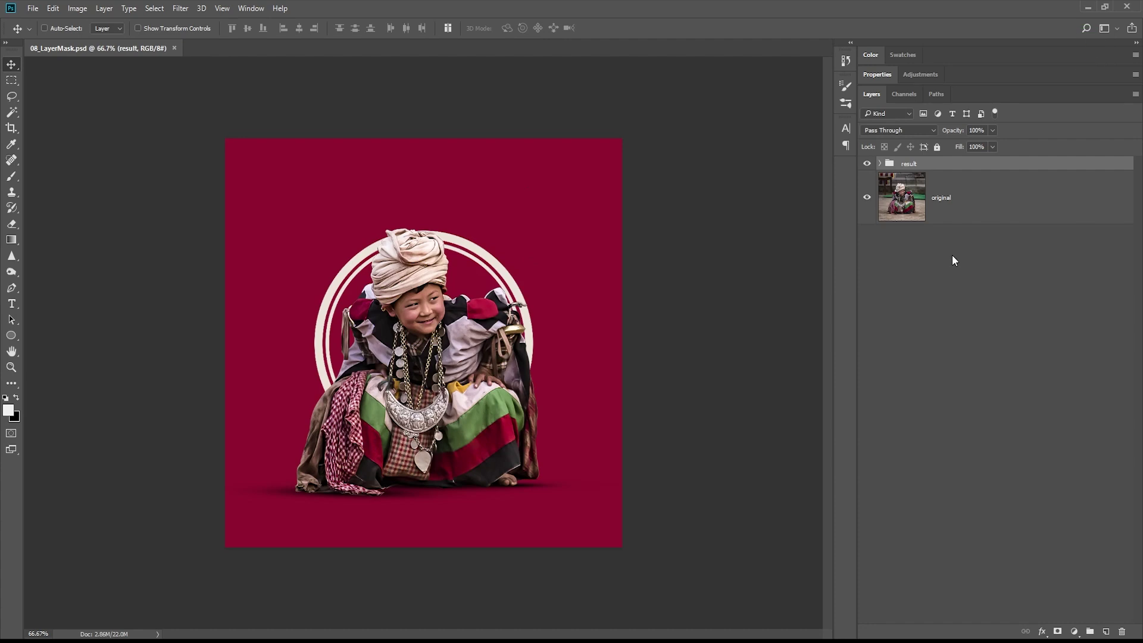
Hide the result group and make the original photo layer active.
click(880, 164)
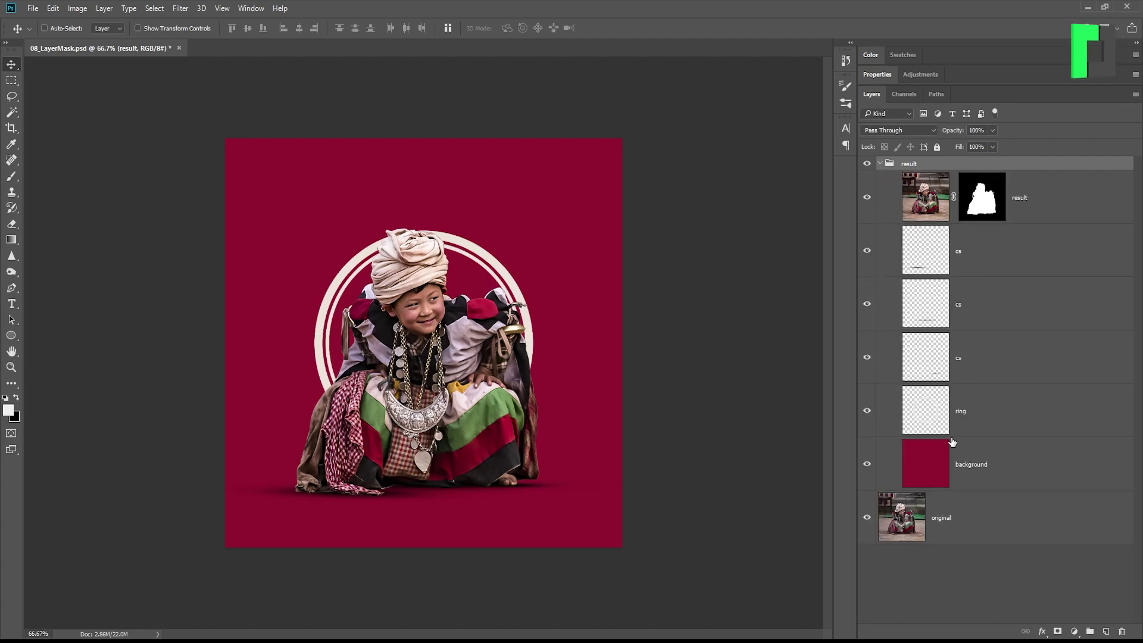
click(879, 163)
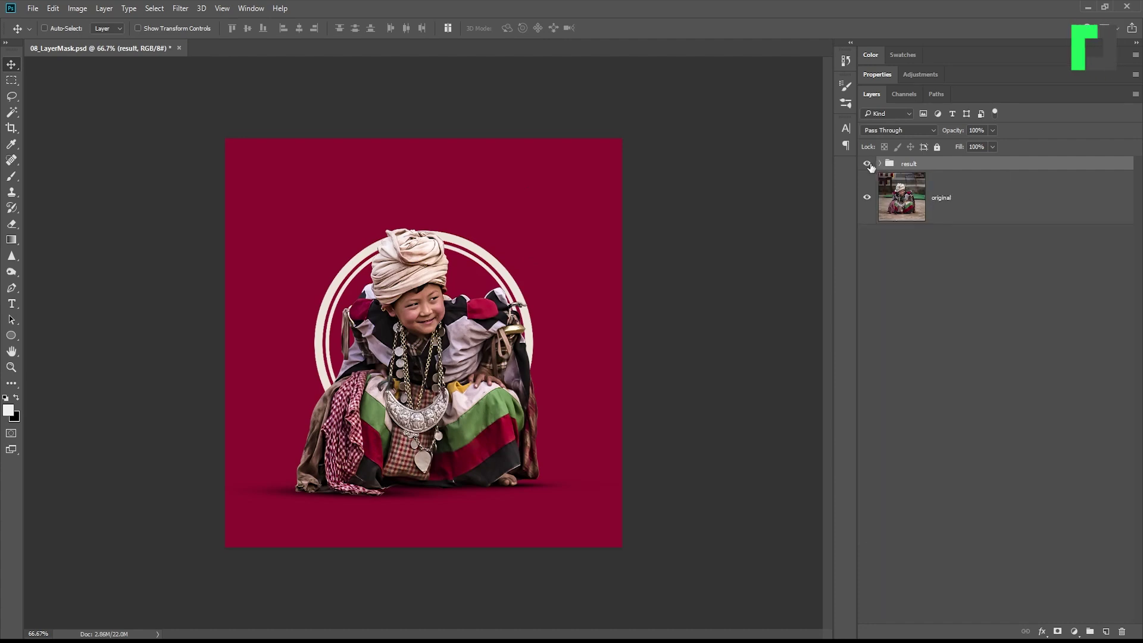
click(868, 164)
click(958, 200)
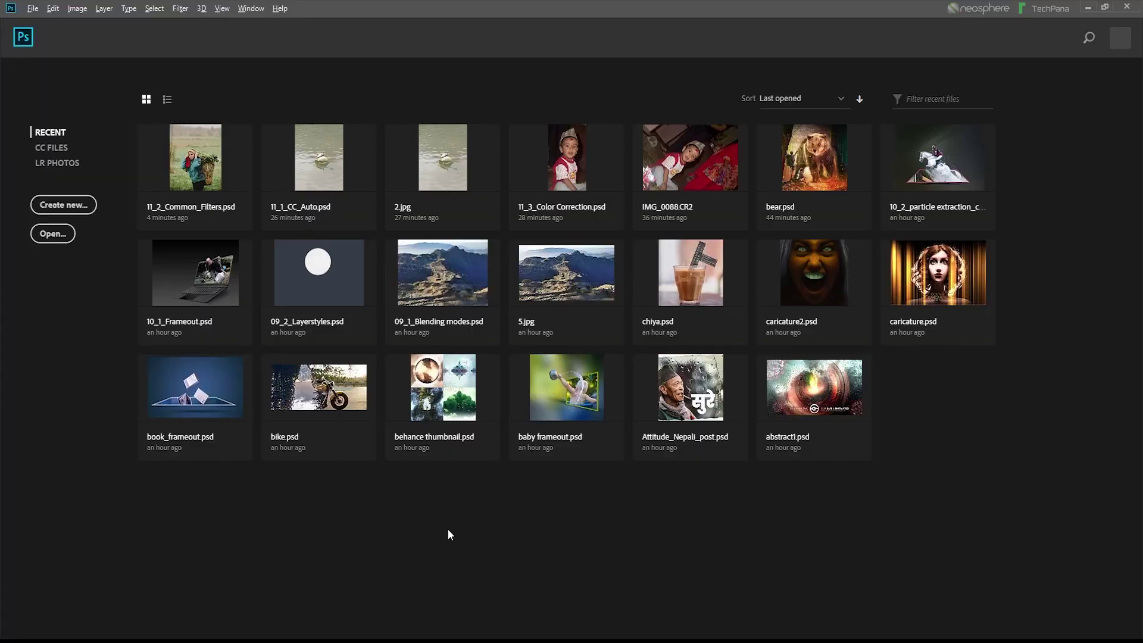
Browse into the 08_types of masking folder and open 08_LayerMask.psd in Photoshop.
click(275, 635)
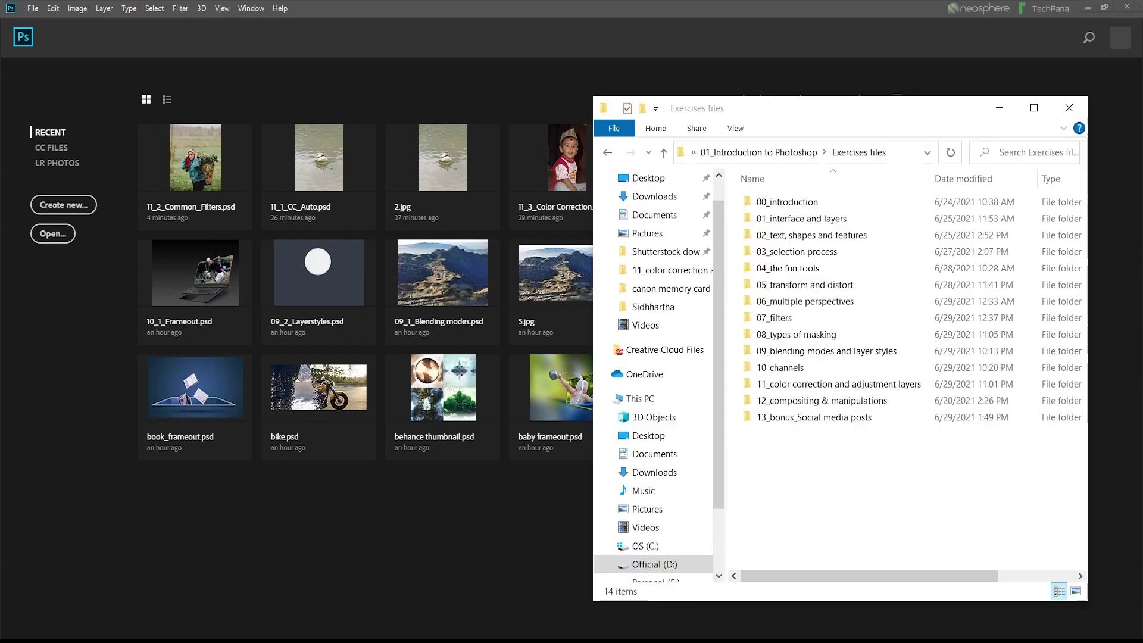
double_click(804, 340)
click(815, 205)
double_click(815, 204)
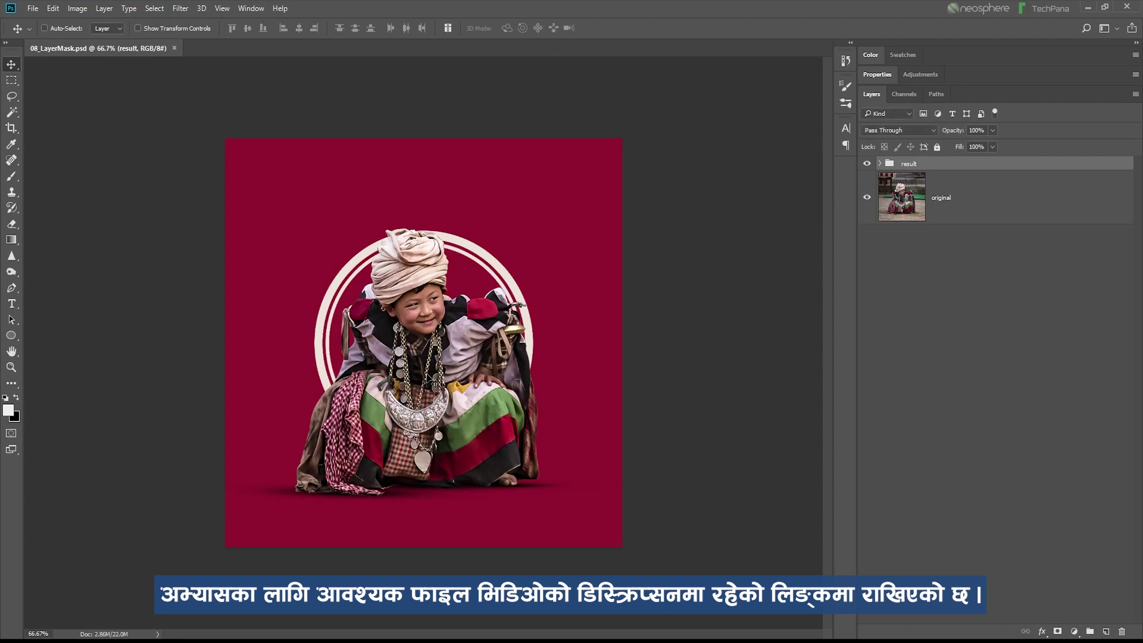
Check the result group's contents, hide it, and select the original photo layer.
click(880, 163)
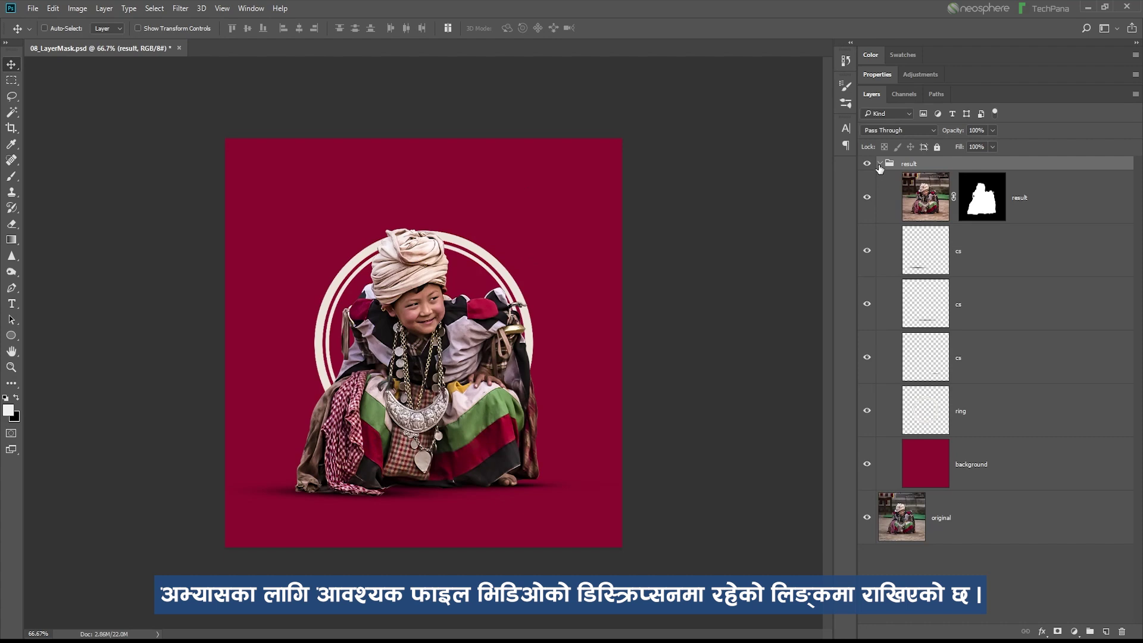
click(880, 163)
click(867, 163)
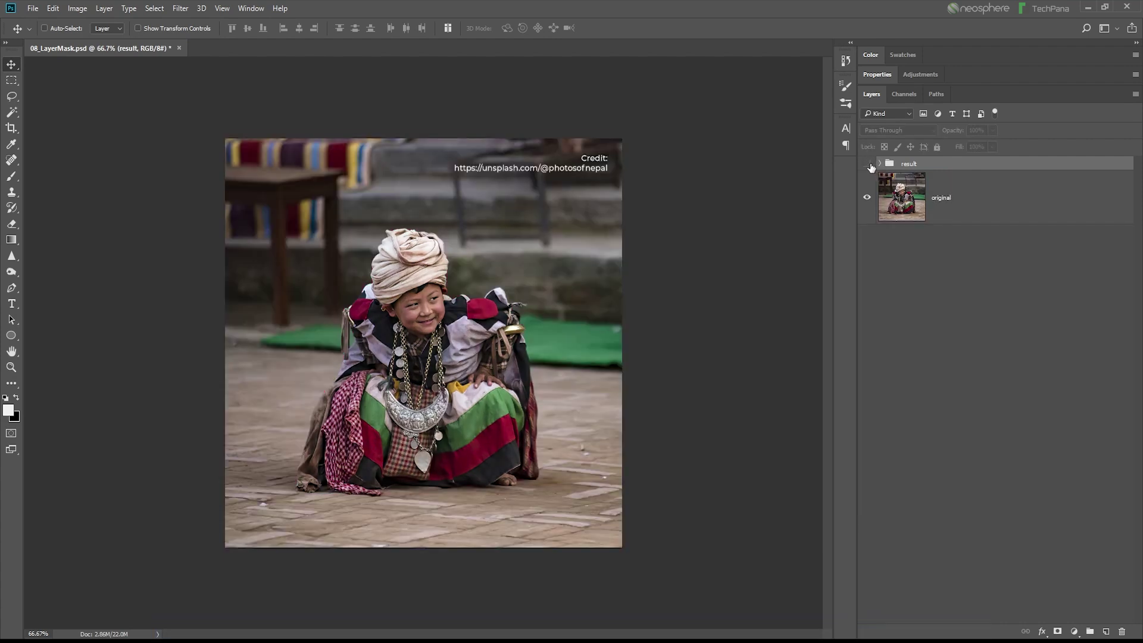
click(957, 200)
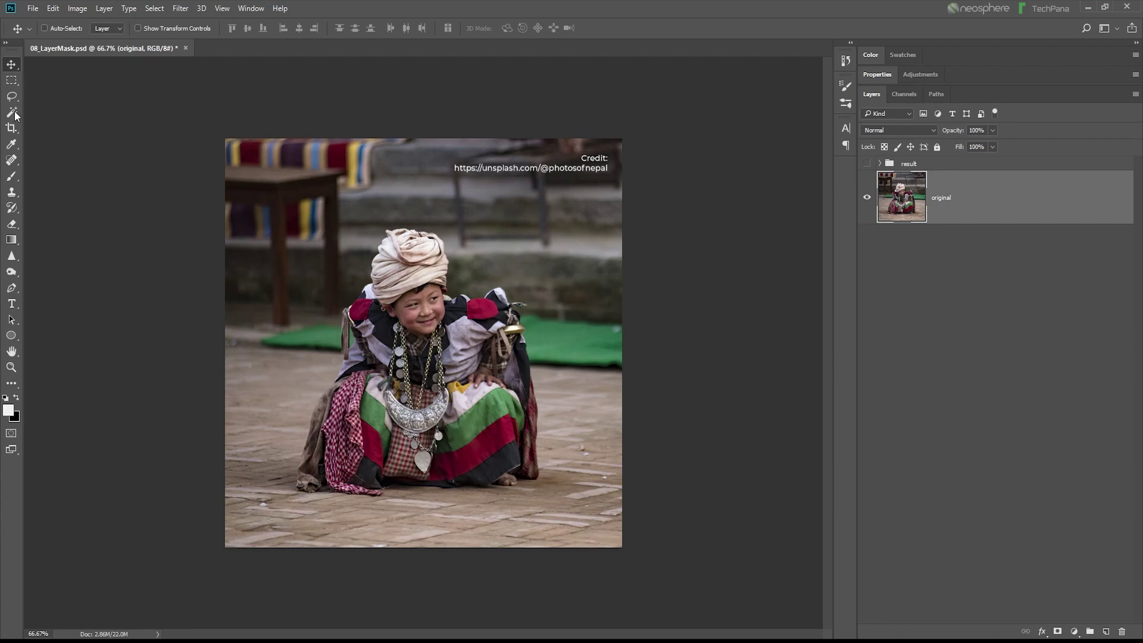
Pick red as the foreground colour and blue as the background colour in the Color Picker.
click(9, 411)
click(708, 196)
click(856, 166)
click(13, 417)
click(745, 231)
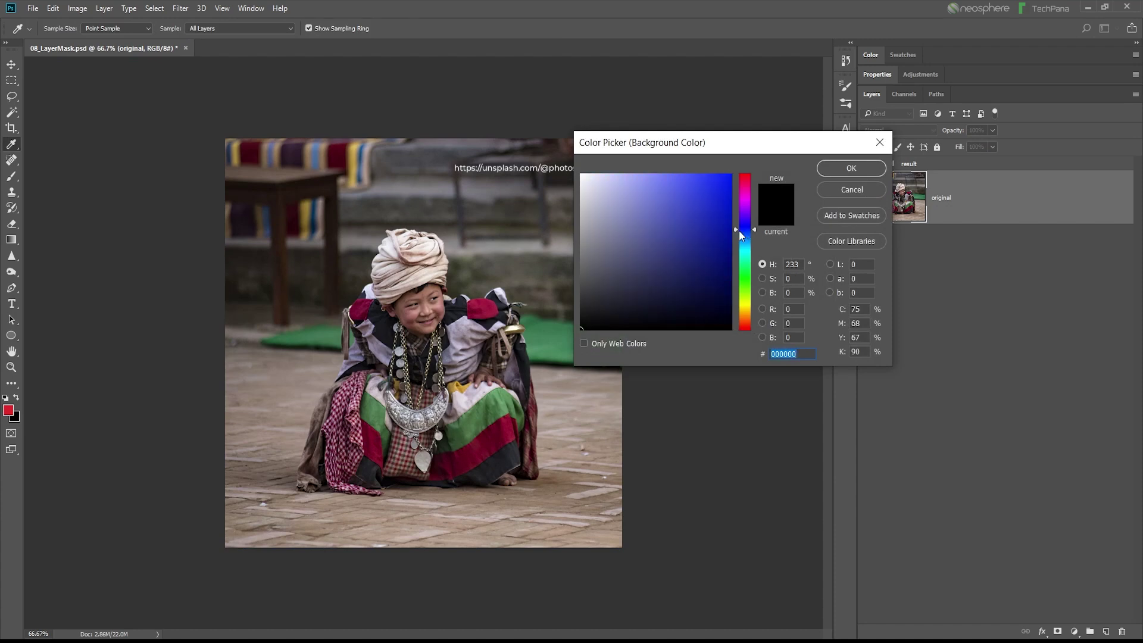
click(694, 231)
click(852, 168)
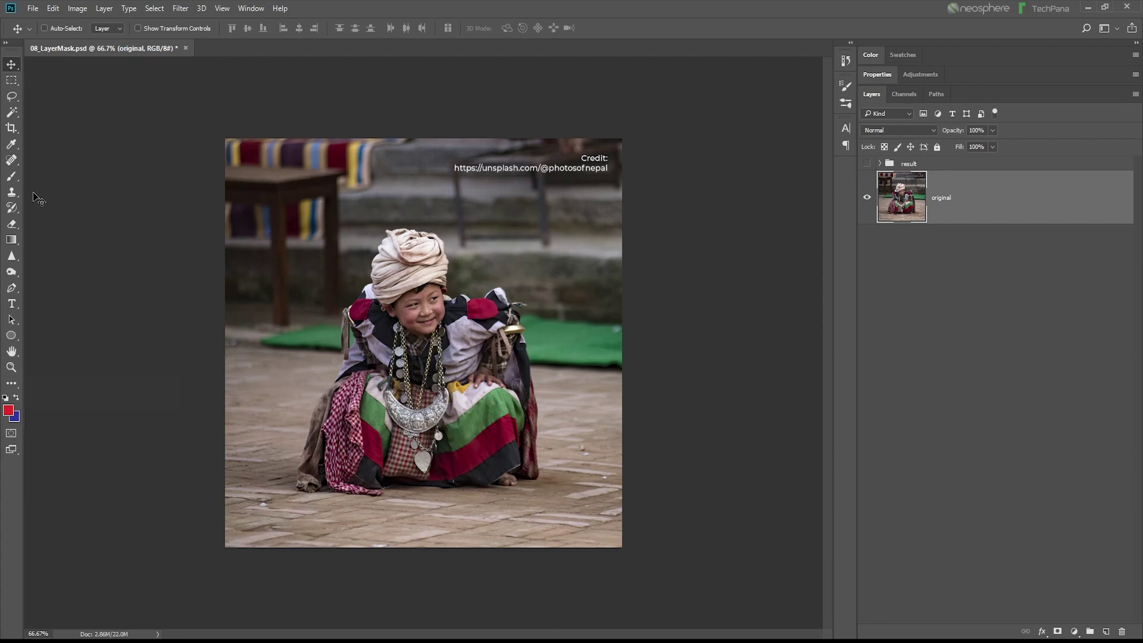
Choose the Magic Wand, toggle Quick Mask mode until it stays on, and pick the Brush.
click(12, 112)
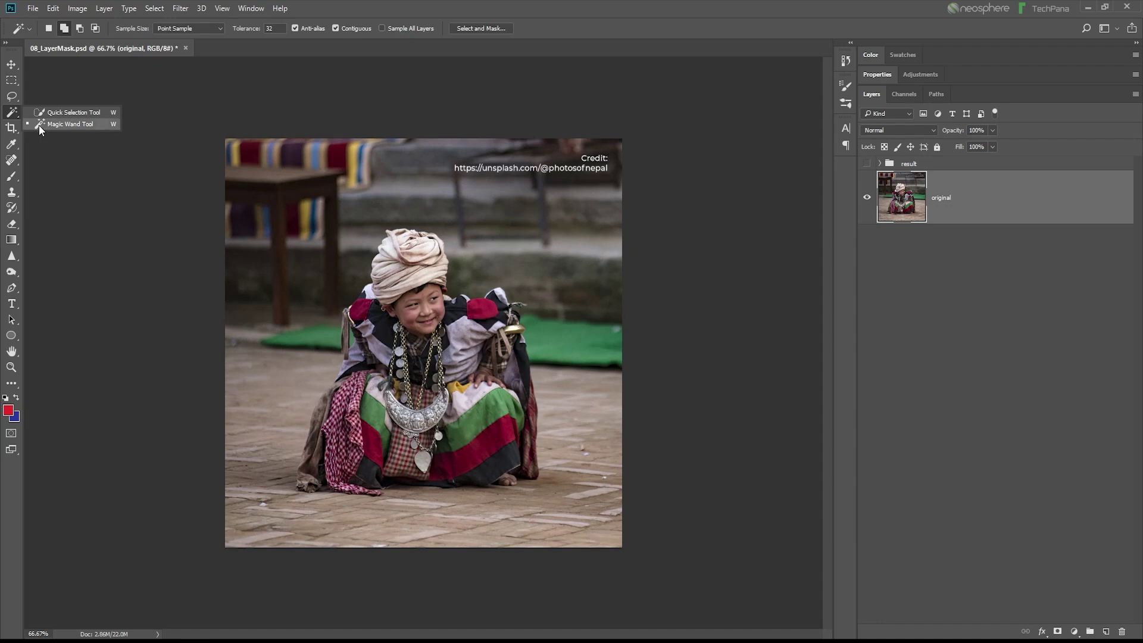
click(11, 115)
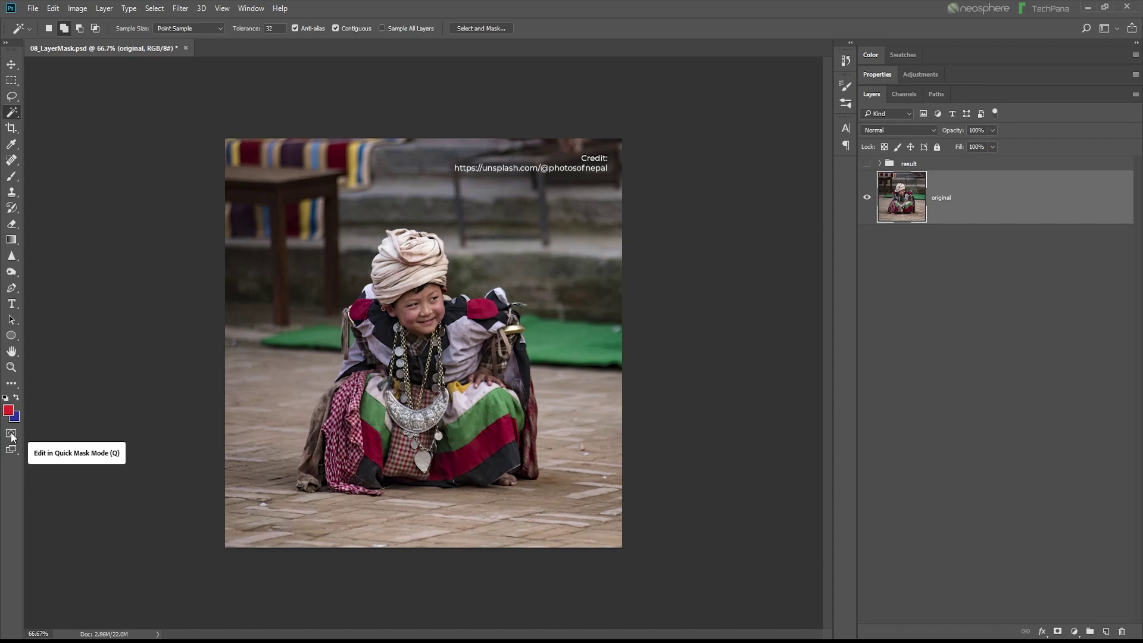
click(12, 434)
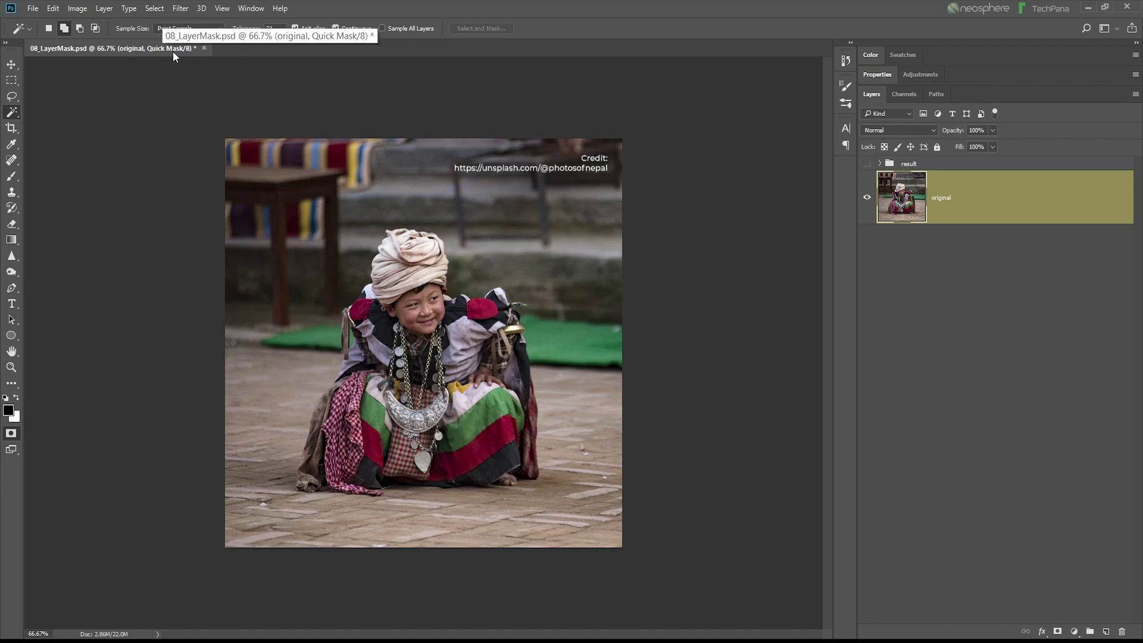
click(14, 439)
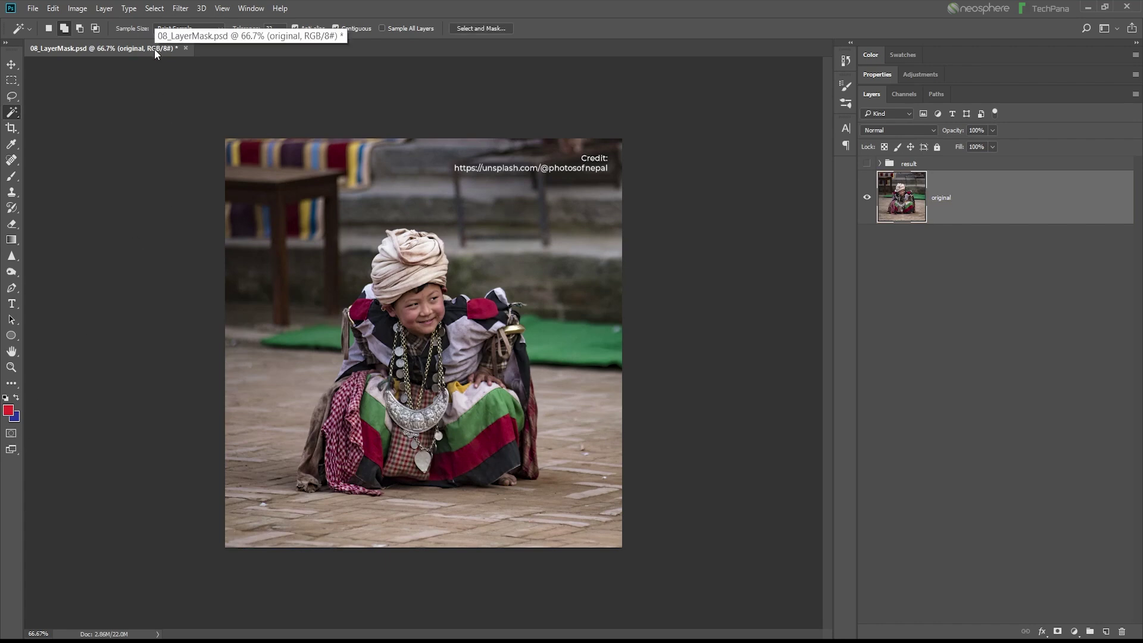
click(10, 434)
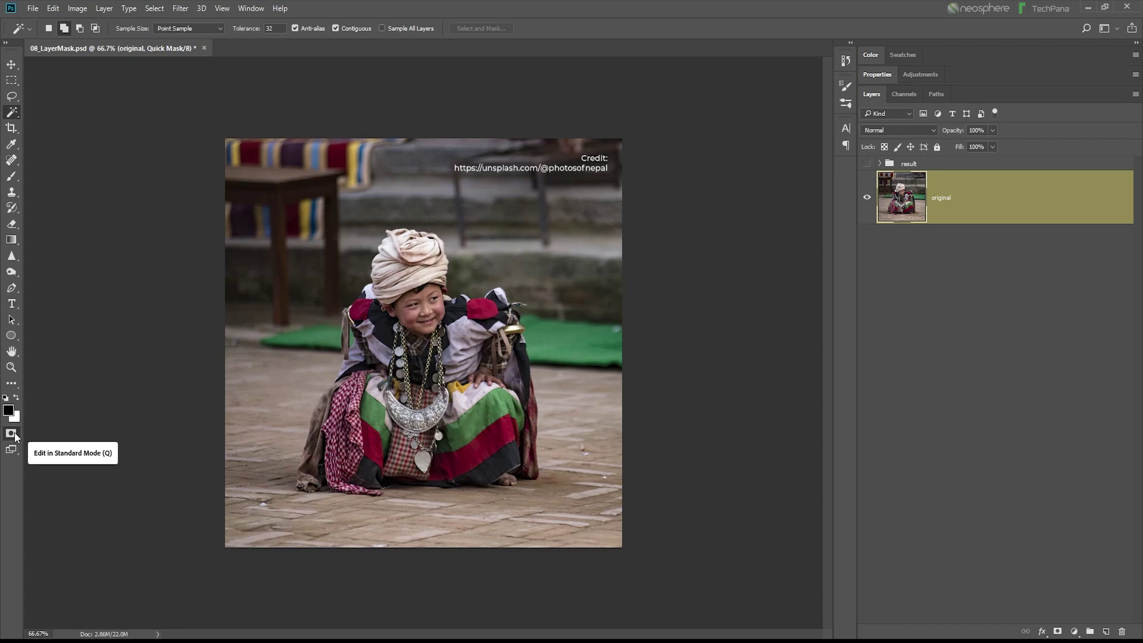
click(11, 434)
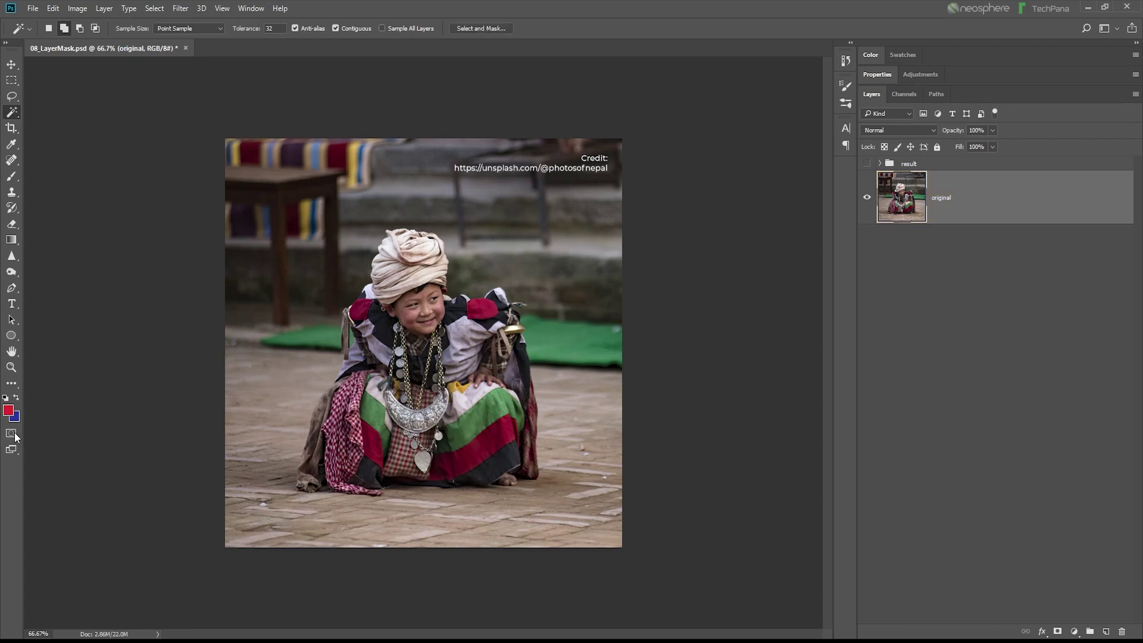
click(12, 433)
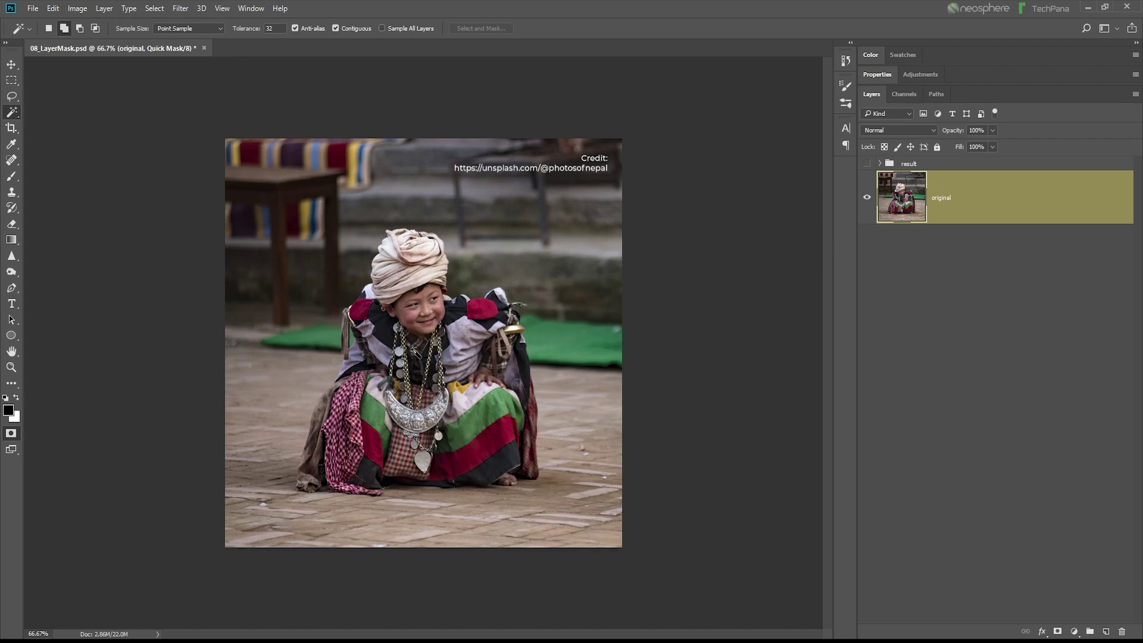
click(12, 181)
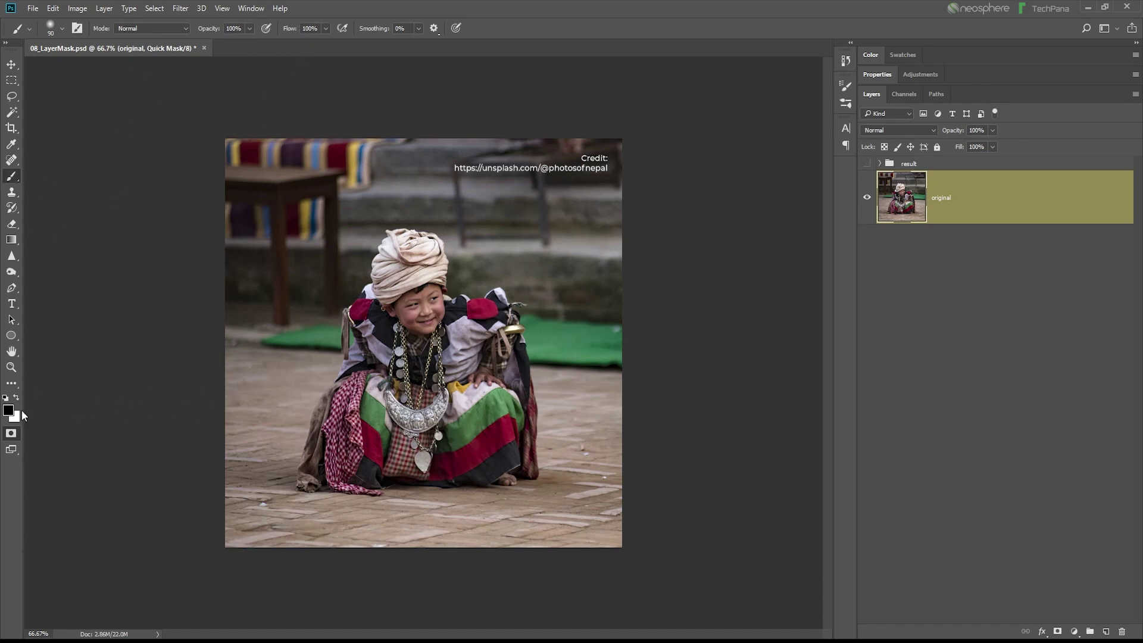
Paint the quick mask over the left and bottom background, then raise brush hardness to 75%.
mouse_move(293, 261)
mouse_down()
mouse_move(237, 409)
mouse_move(257, 279)
mouse_move(263, 533)
mouse_move(456, 551)
mouse_up()
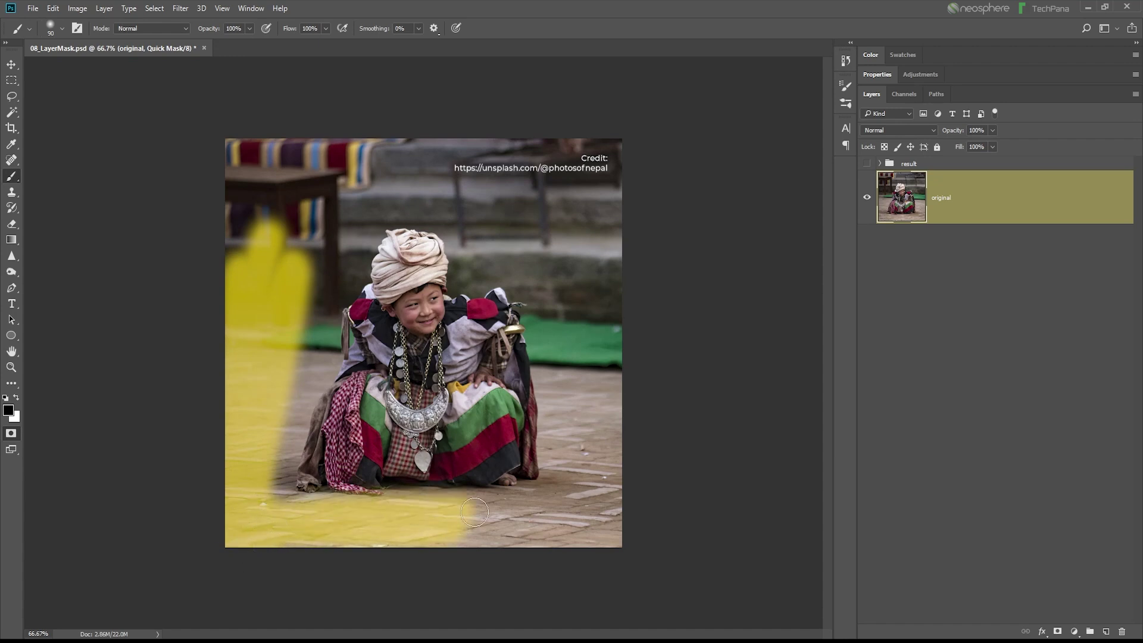
mouse_move(456, 552)
mouse_down()
mouse_move(605, 516)
mouse_move(589, 244)
mouse_up()
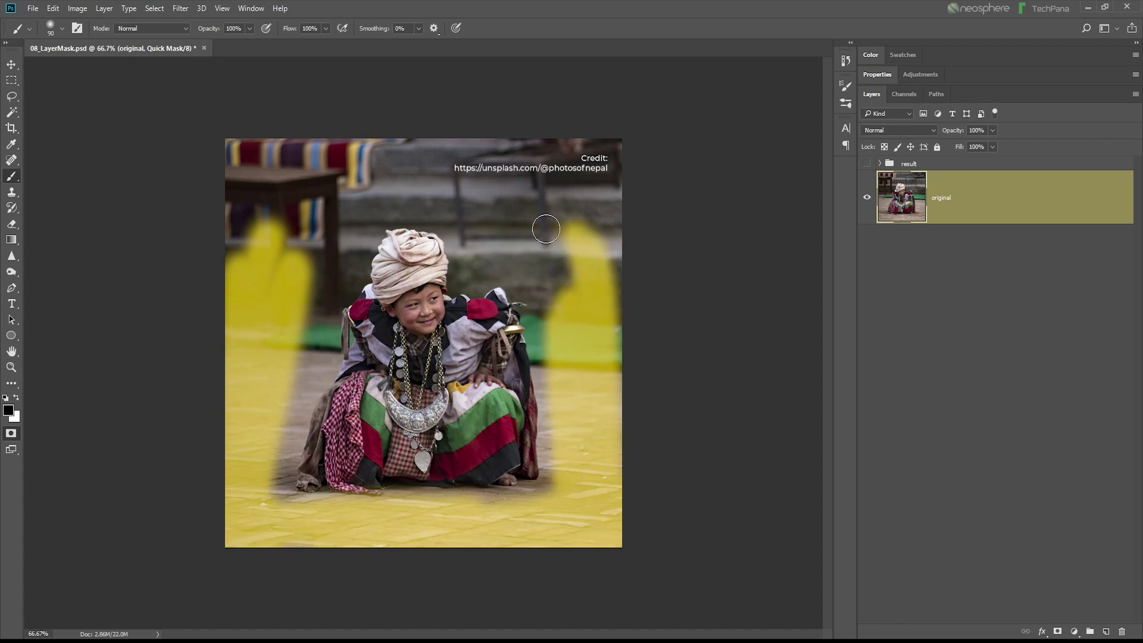
right_click(490, 204)
drag(566, 259, 611, 261)
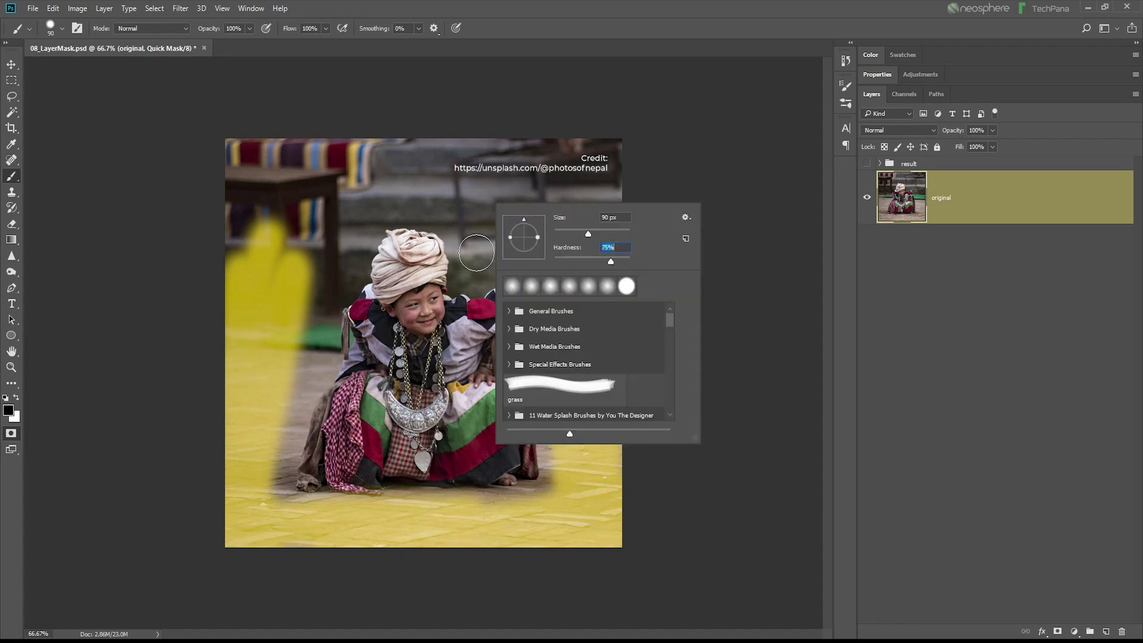
Mask the remaining top, right, left and floor background, including the top-right dark triangle.
mouse_move(465, 200)
mouse_down()
mouse_move(551, 271)
mouse_move(535, 238)
mouse_move(572, 196)
mouse_move(621, 383)
mouse_up()
mouse_move(608, 147)
mouse_down()
mouse_move(310, 150)
mouse_move(238, 280)
mouse_up()
mouse_move(352, 143)
mouse_down()
mouse_move(286, 250)
mouse_move(309, 352)
mouse_move(267, 481)
mouse_move(290, 459)
mouse_up()
drag(547, 470, 535, 494)
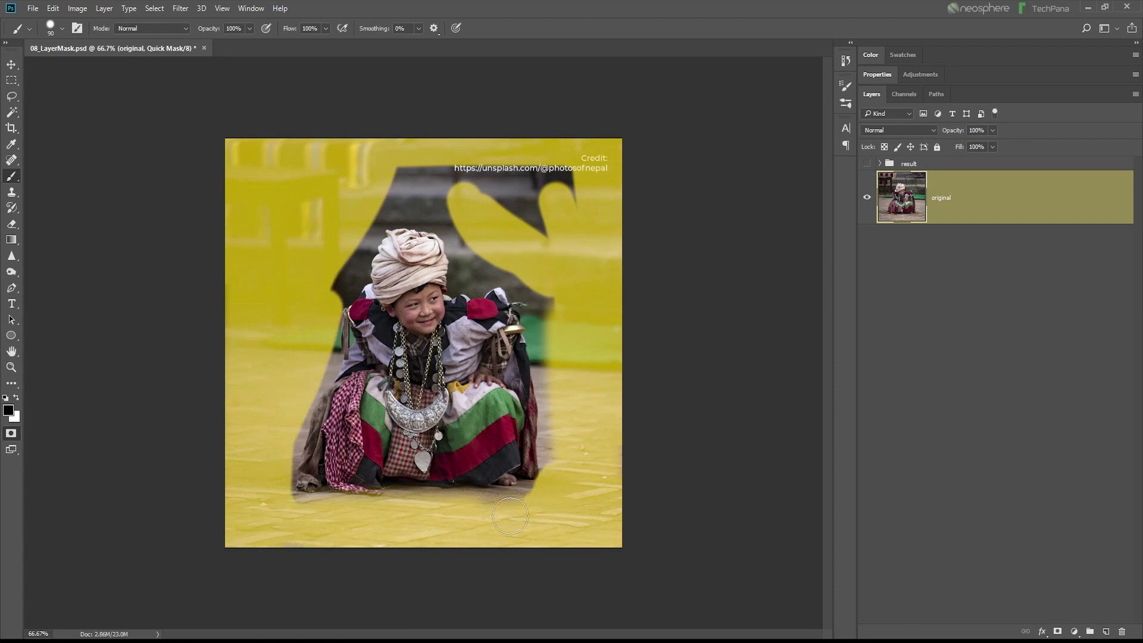
mouse_move(396, 496)
mouse_down()
mouse_move(537, 497)
mouse_move(555, 381)
mouse_move(528, 277)
mouse_move(467, 271)
mouse_move(448, 226)
mouse_move(388, 209)
mouse_move(494, 184)
mouse_move(346, 168)
mouse_up()
mouse_move(588, 227)
mouse_down()
mouse_move(521, 211)
mouse_move(555, 254)
mouse_up()
scroll(415, 341, up, 2)
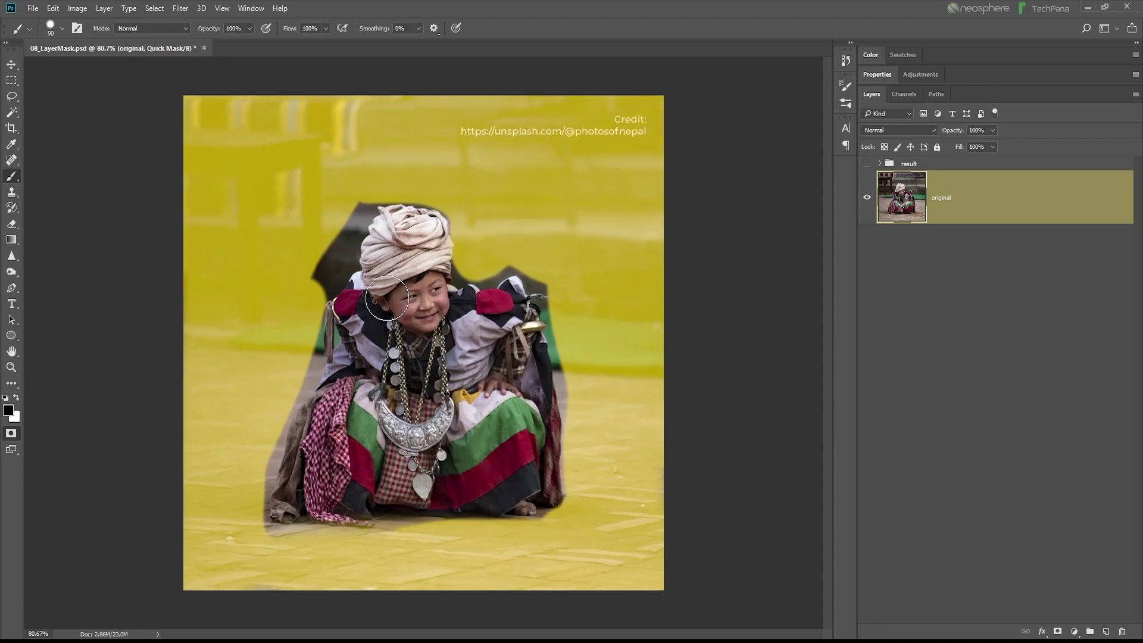
Mask the dark strips left of the child, erasing overlay that spills onto the child.
drag(354, 185, 309, 297)
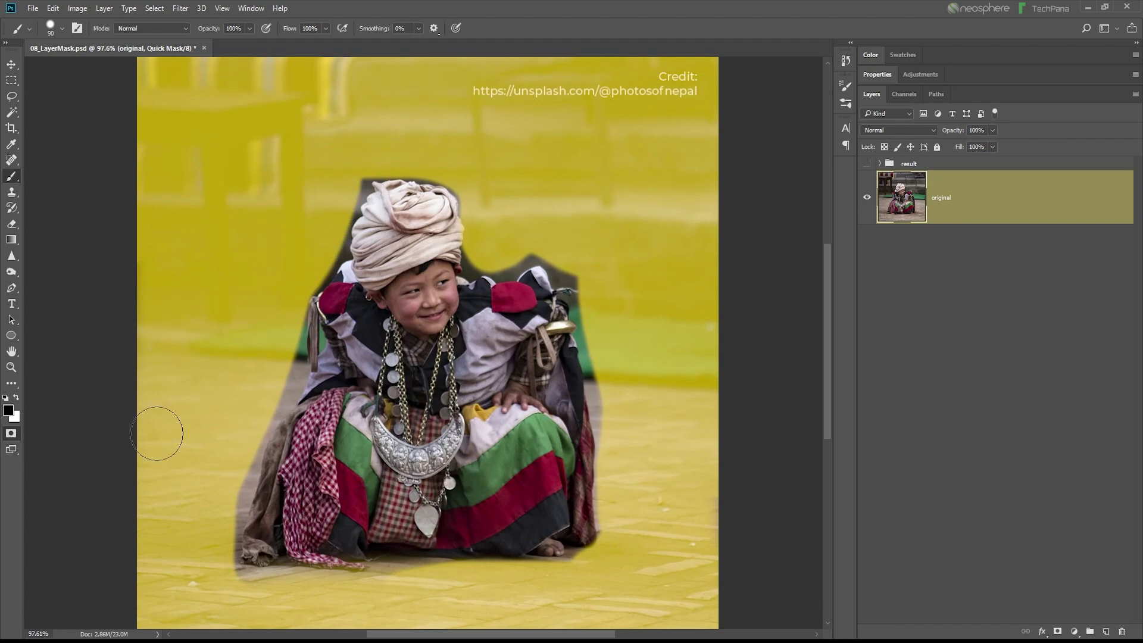
drag(311, 330, 277, 420)
mouse_move(227, 482)
mouse_down()
mouse_move(238, 557)
mouse_move(304, 591)
mouse_up()
click(17, 398)
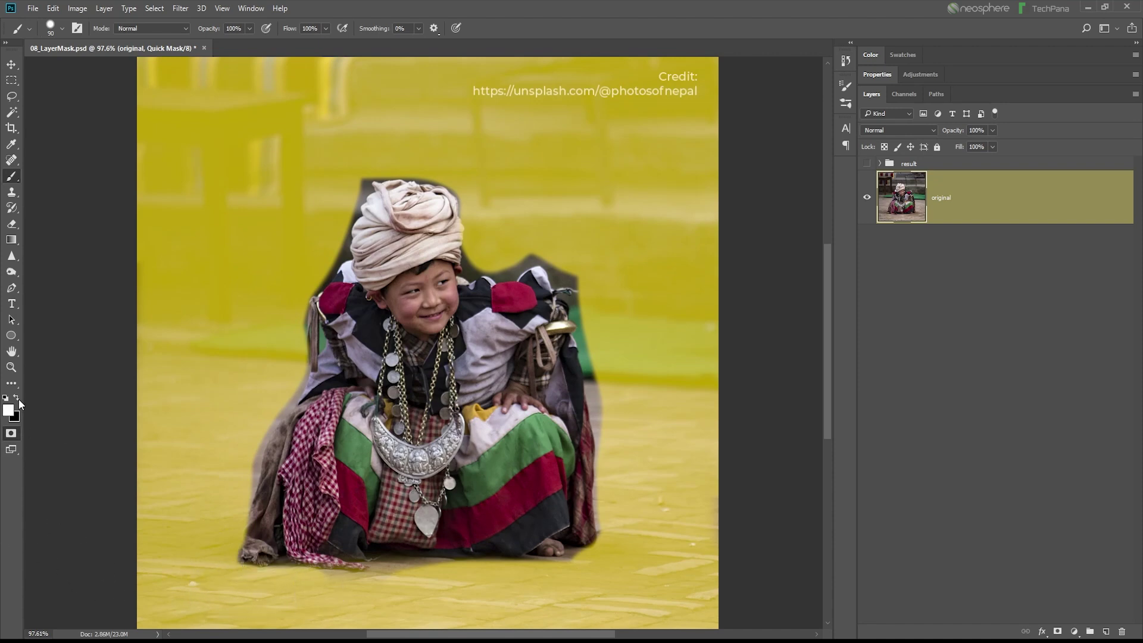
drag(279, 482, 328, 316)
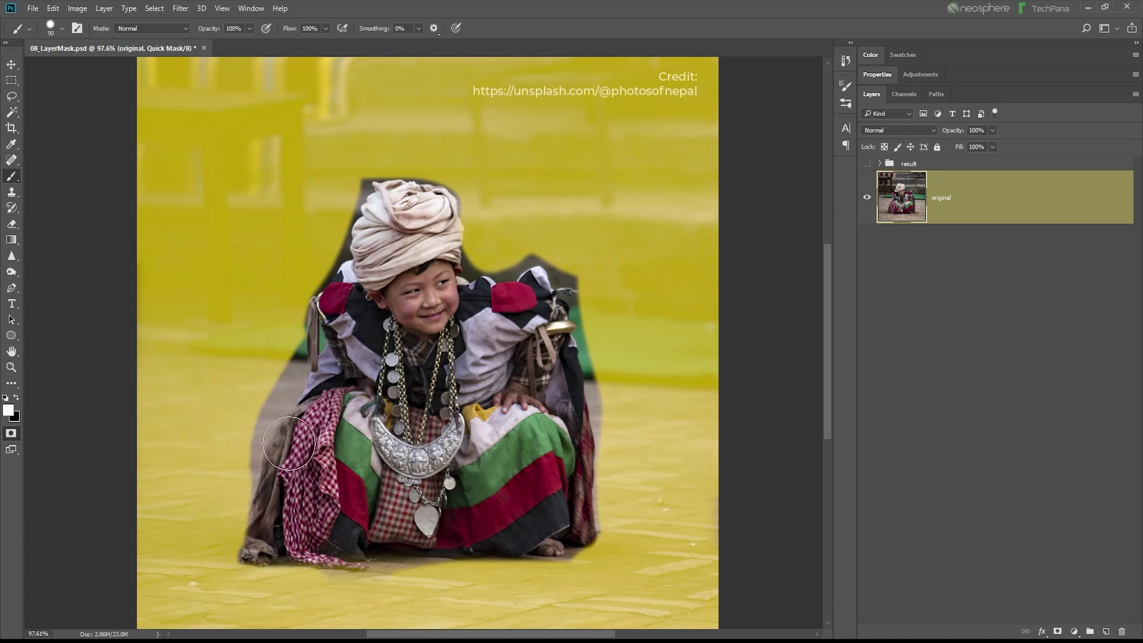
click(18, 397)
Cover leftover background beside the shoulders and turban, then convert the quick mask to a selection.
mouse_move(309, 333)
mouse_down()
mouse_move(234, 450)
mouse_move(240, 551)
mouse_up()
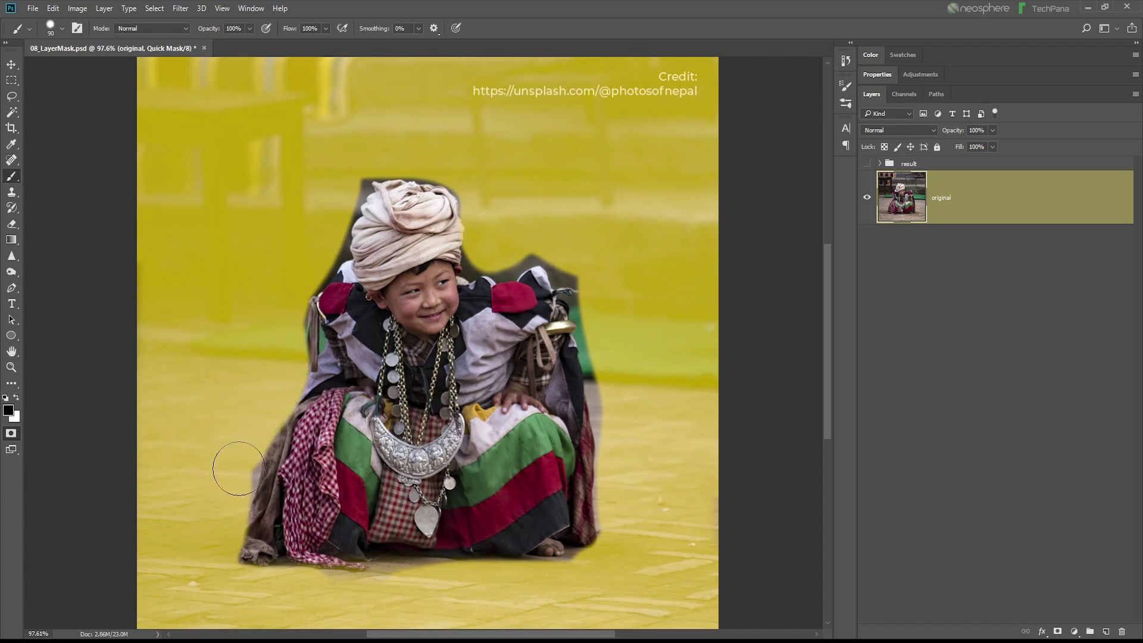
drag(598, 274, 620, 437)
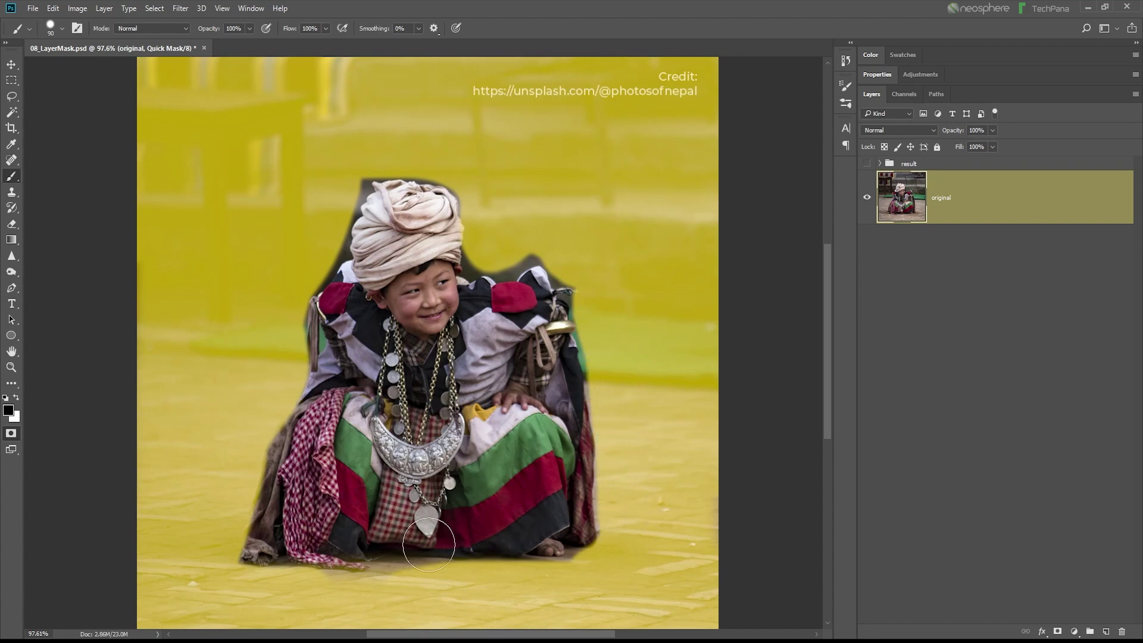
drag(308, 255, 340, 182)
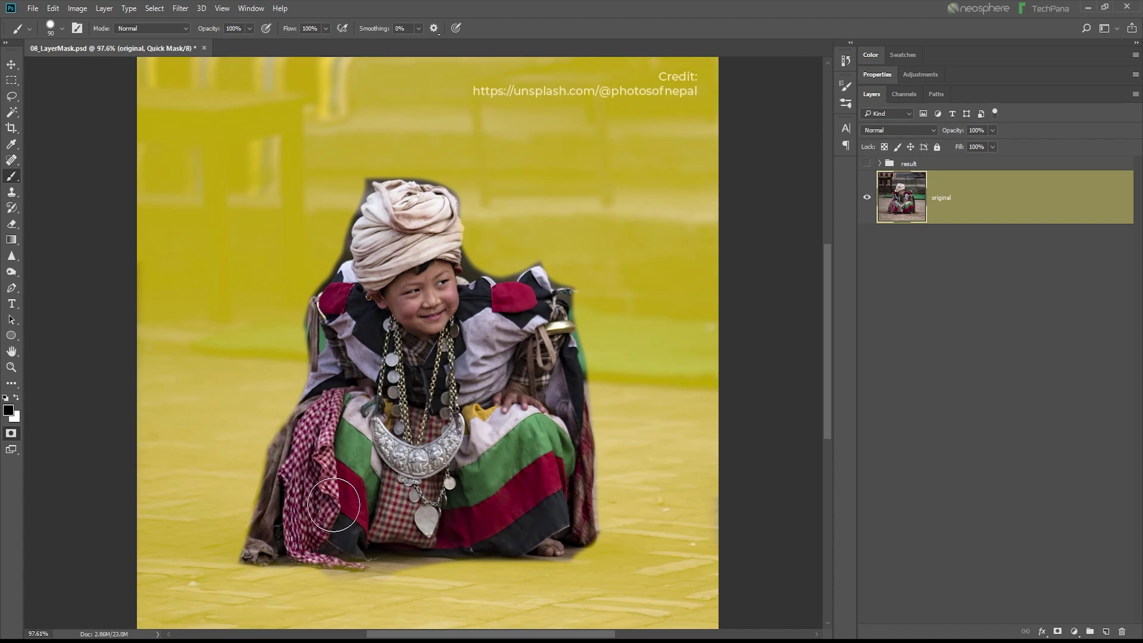
click(14, 441)
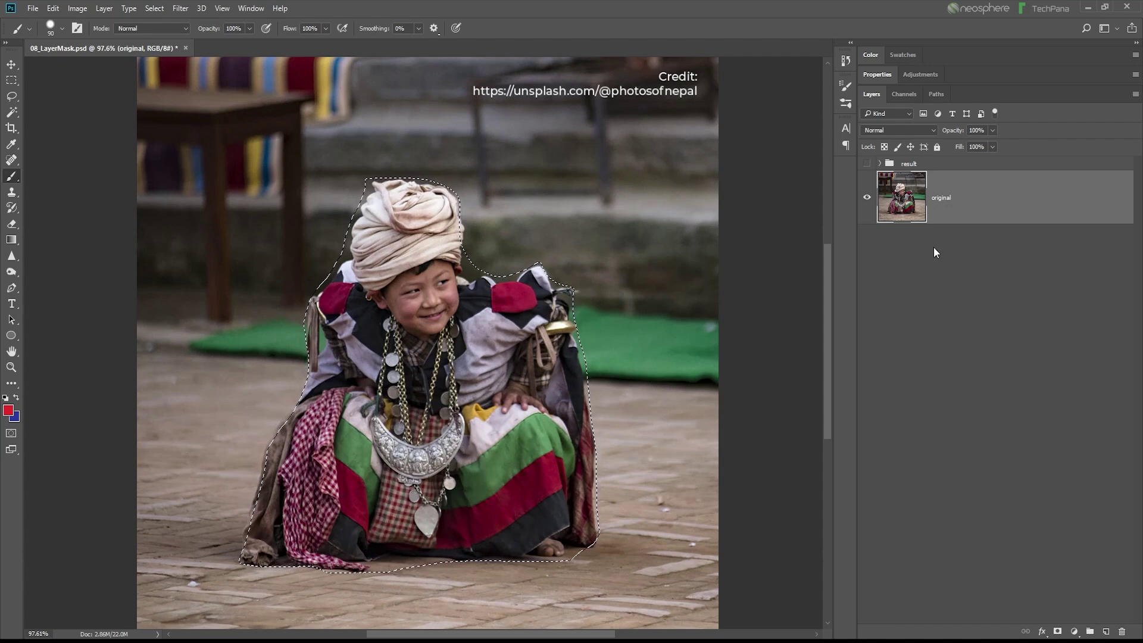
Copy the selected child, paste it as Layer 1, and hide the original photo layer.
click(52, 9)
click(91, 112)
click(53, 8)
click(232, 143)
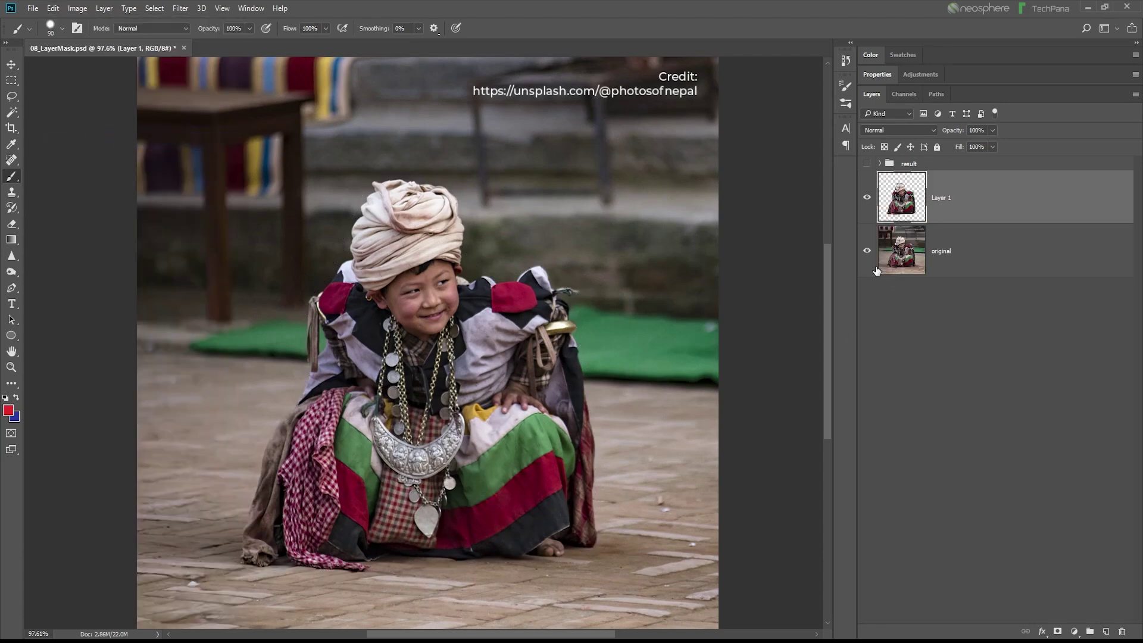
click(867, 253)
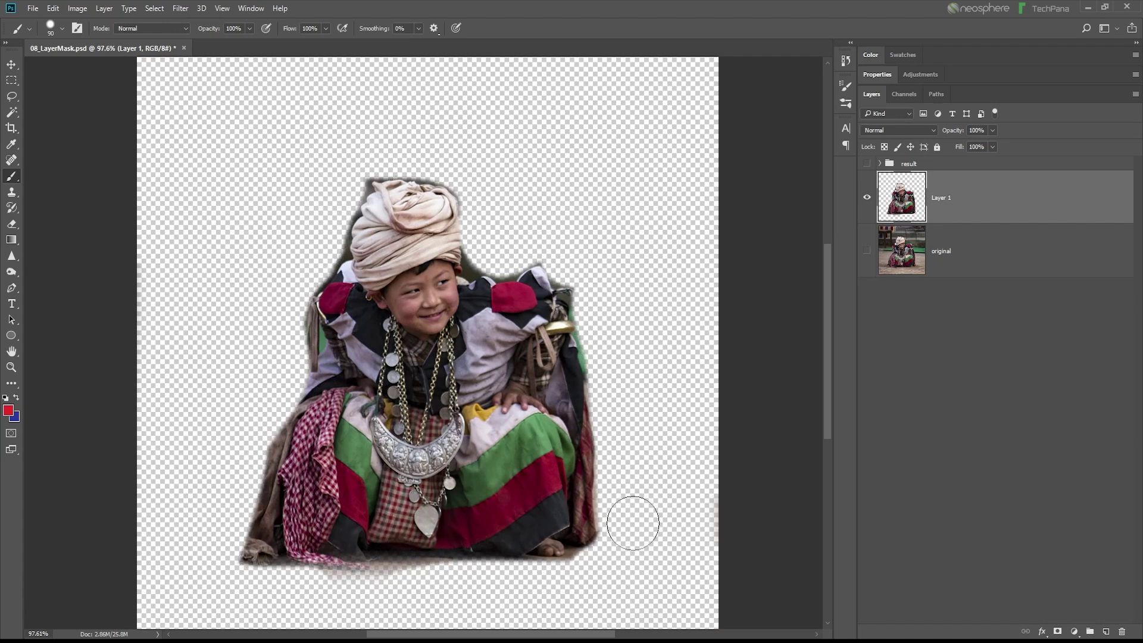
click(11, 65)
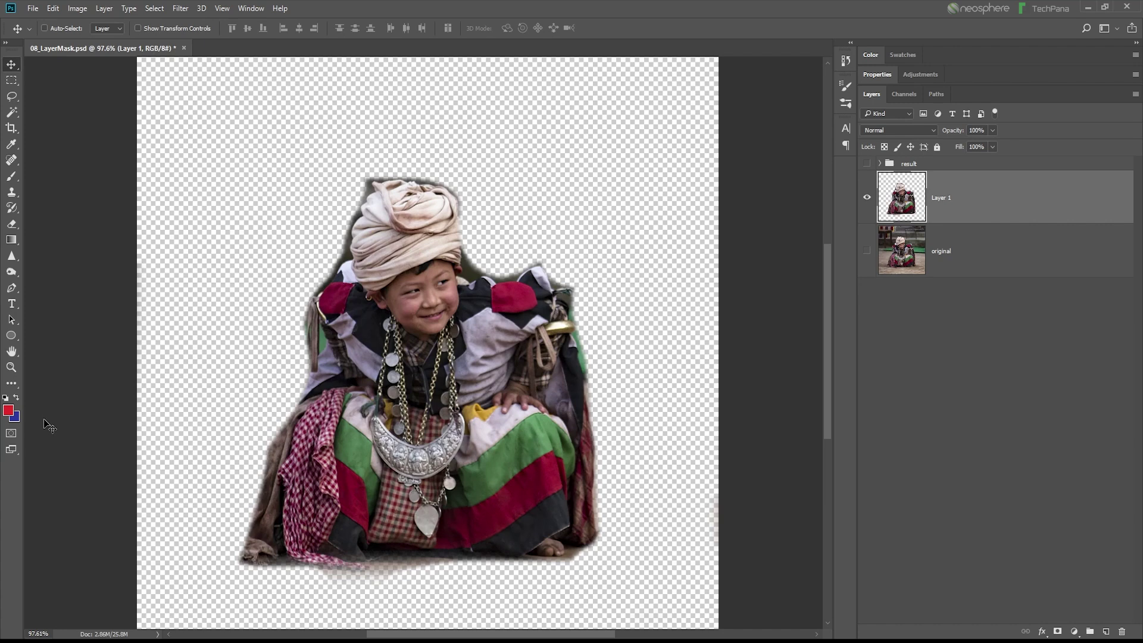
click(11, 434)
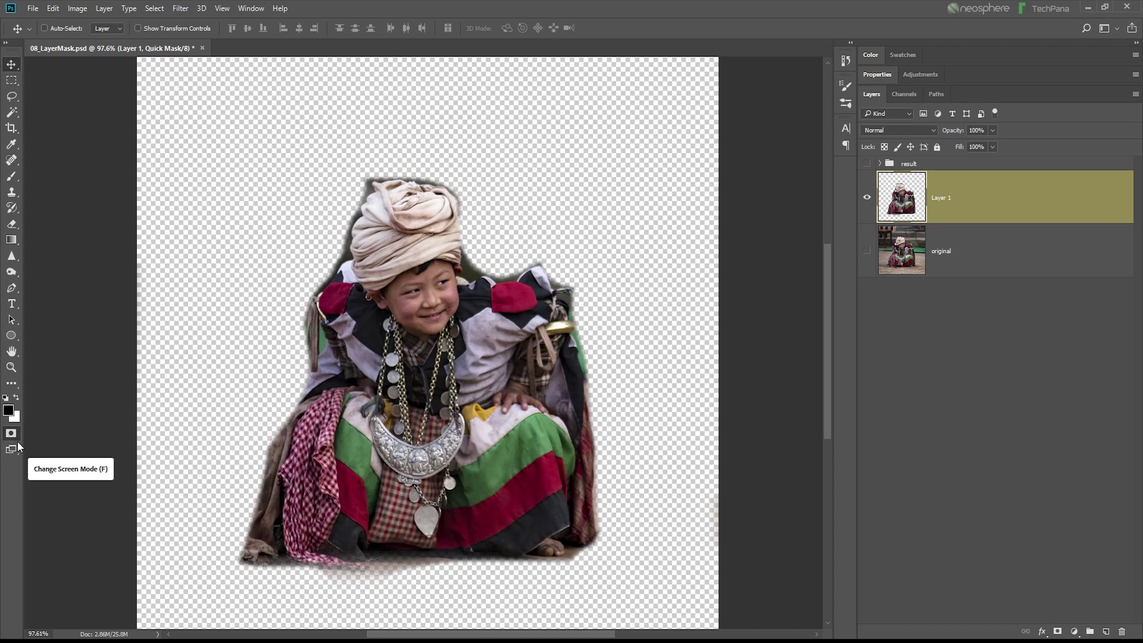
click(12, 436)
click(977, 255)
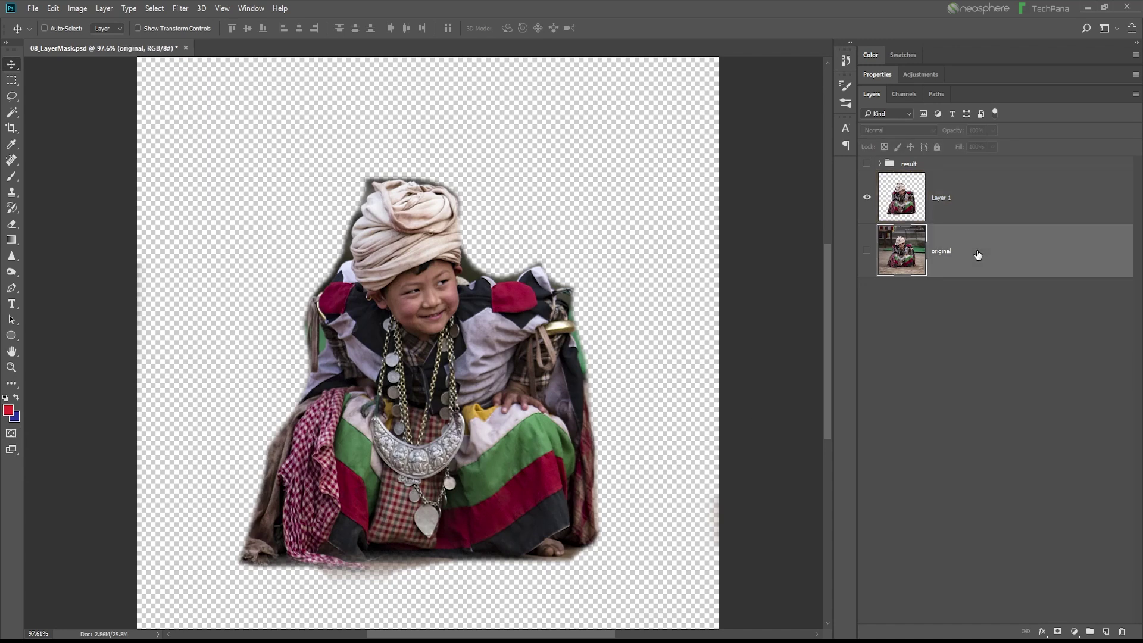
click(960, 205)
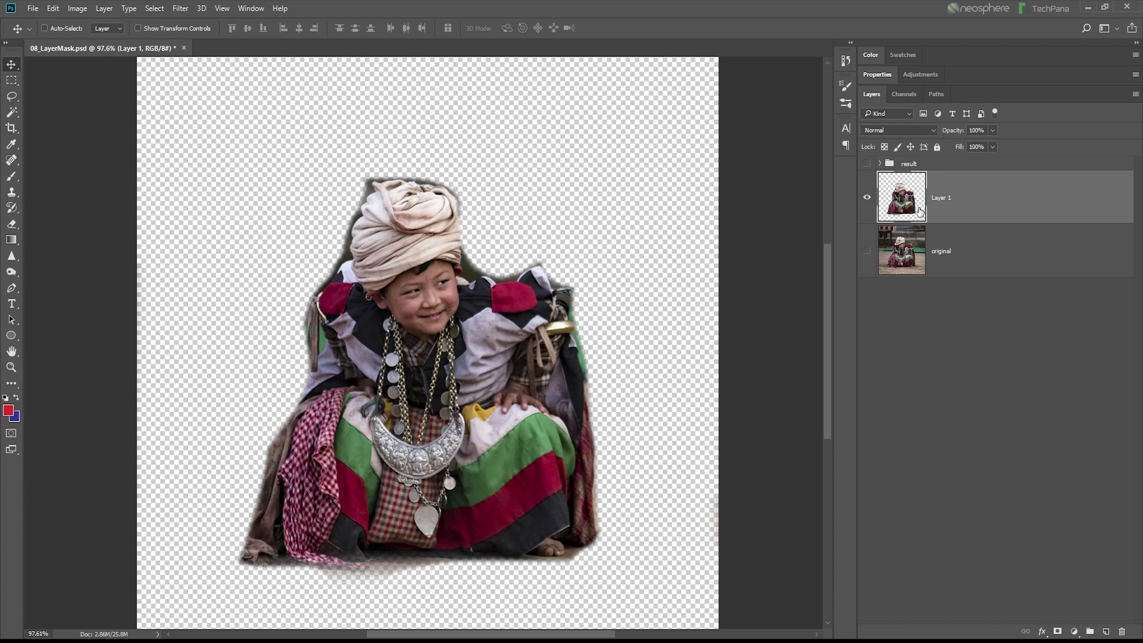
click(960, 255)
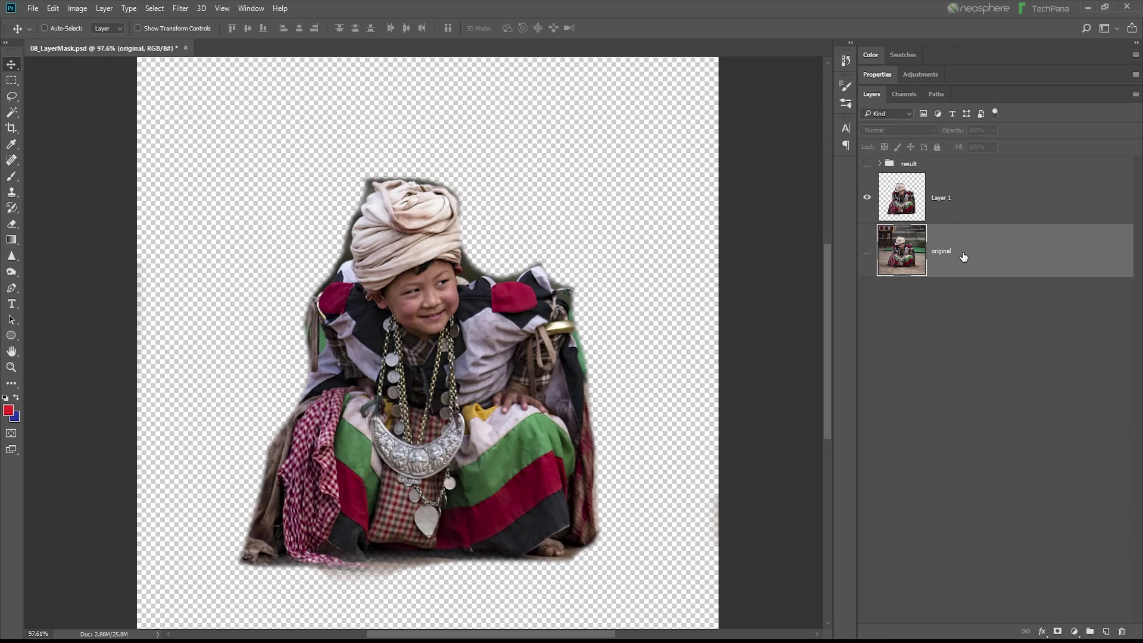
click(966, 208)
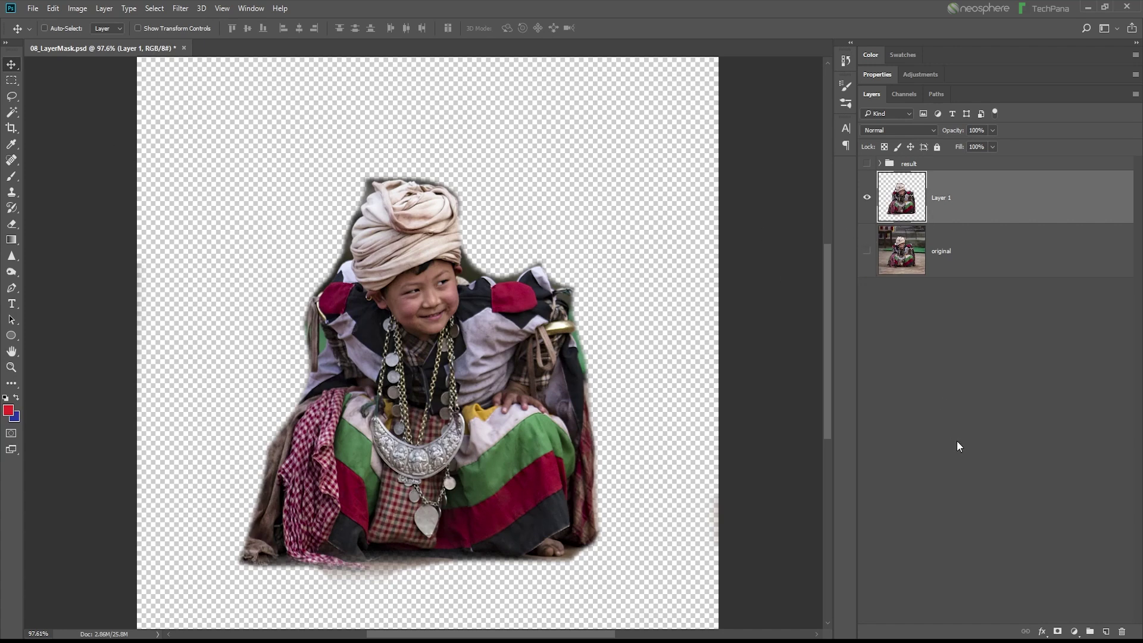
drag(977, 205, 1123, 631)
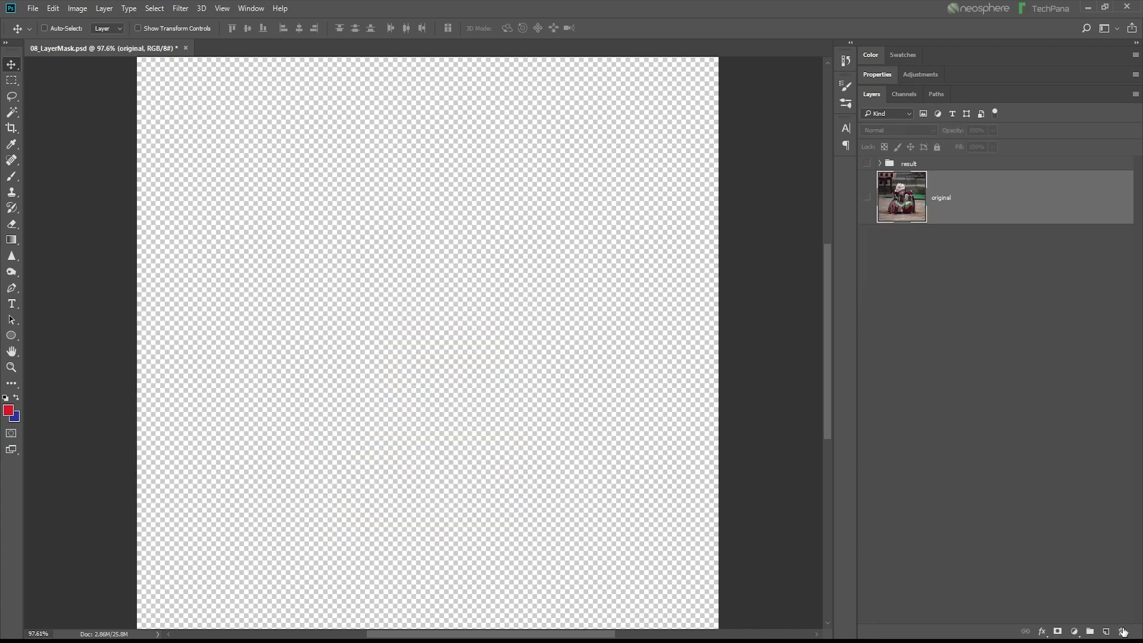
Show the original photo, add a layer mask to it, and target the photo thumbnail.
click(866, 200)
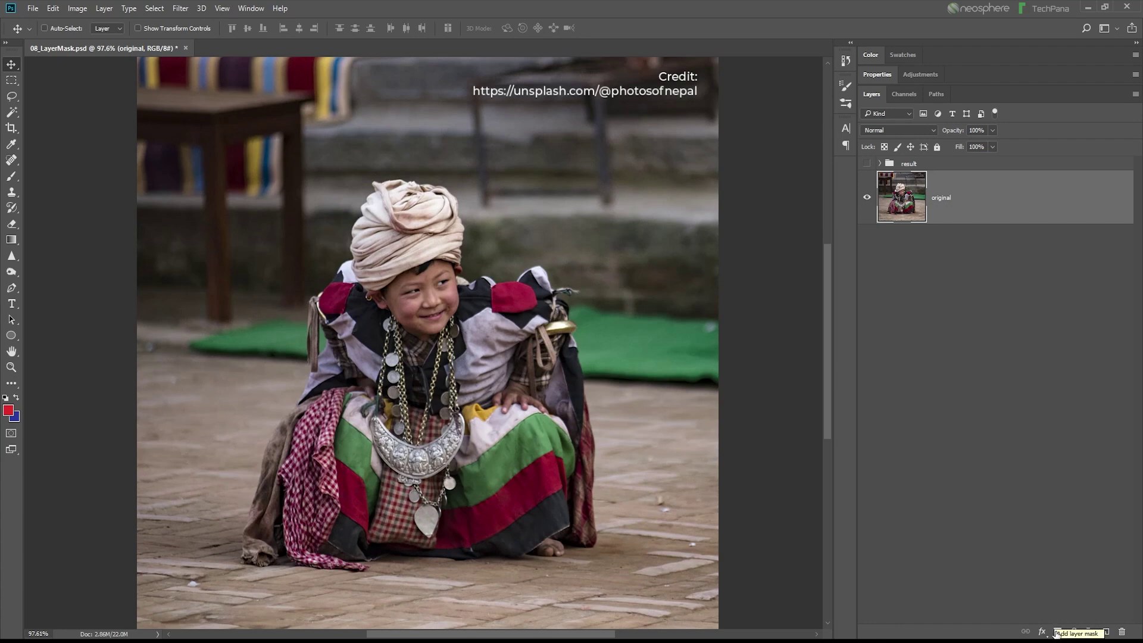
click(1058, 632)
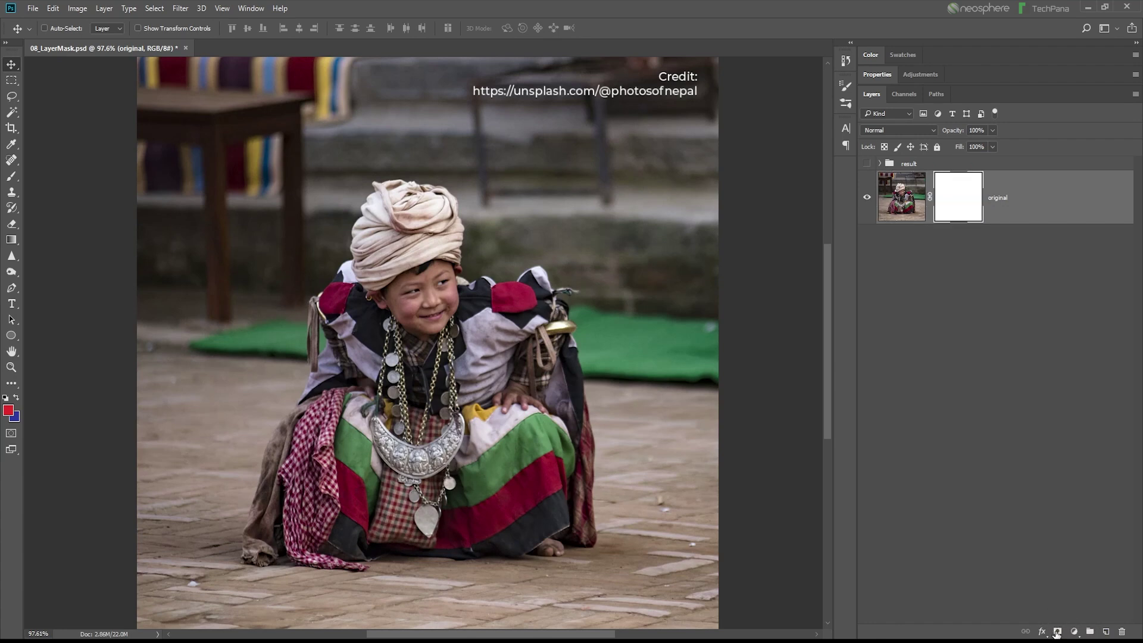
click(907, 213)
click(14, 179)
mouse_move(387, 255)
mouse_down()
mouse_move(528, 250)
mouse_move(383, 412)
mouse_up()
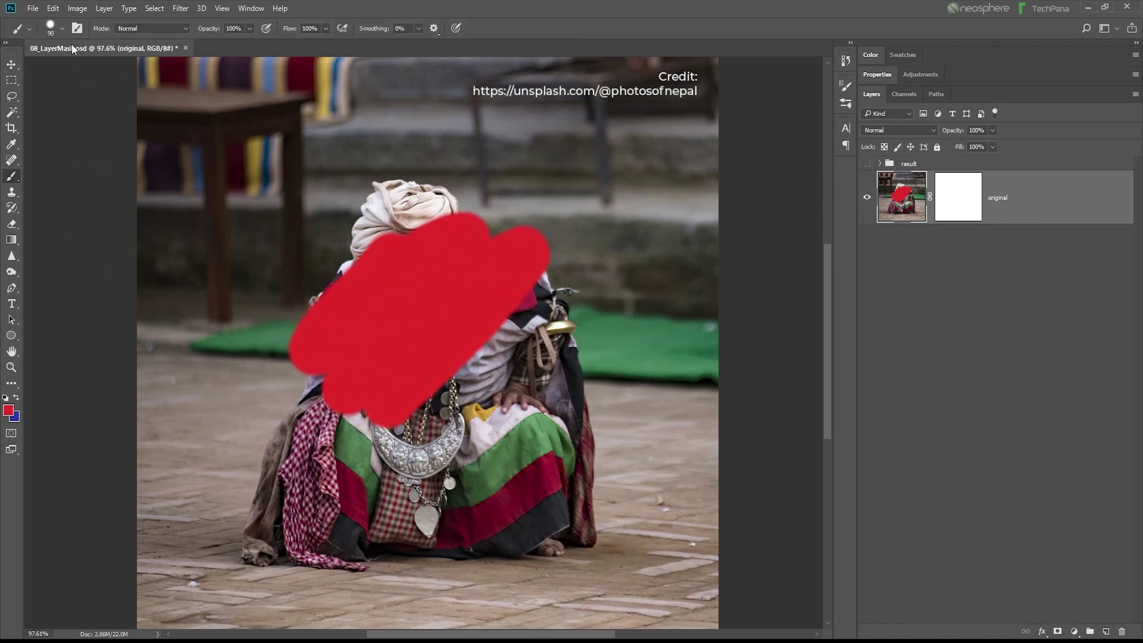
click(54, 10)
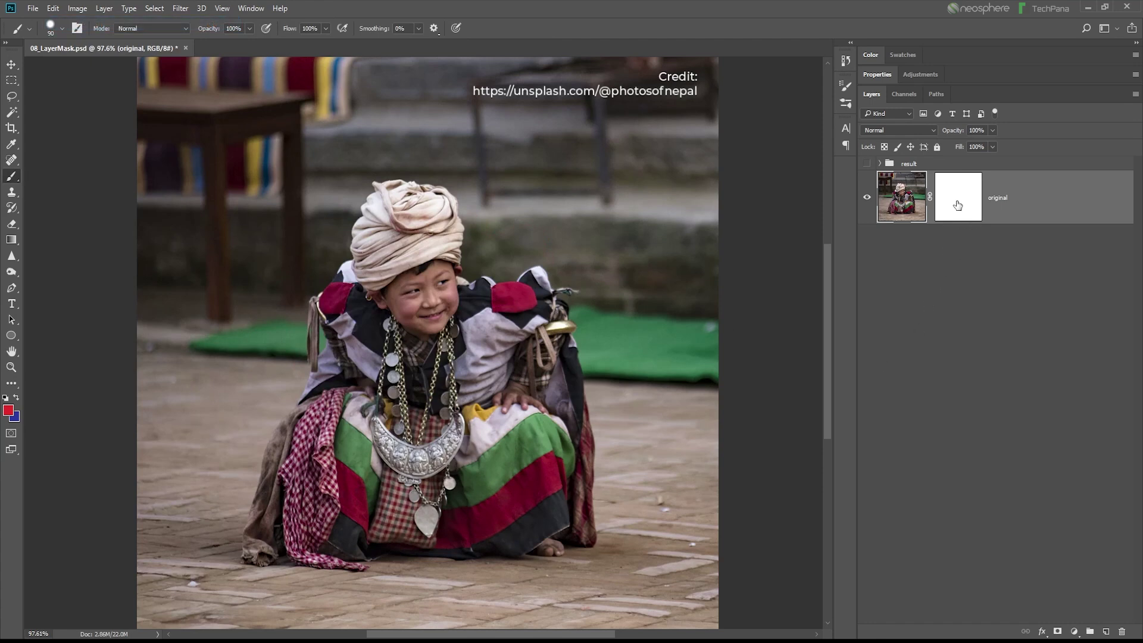
click(956, 201)
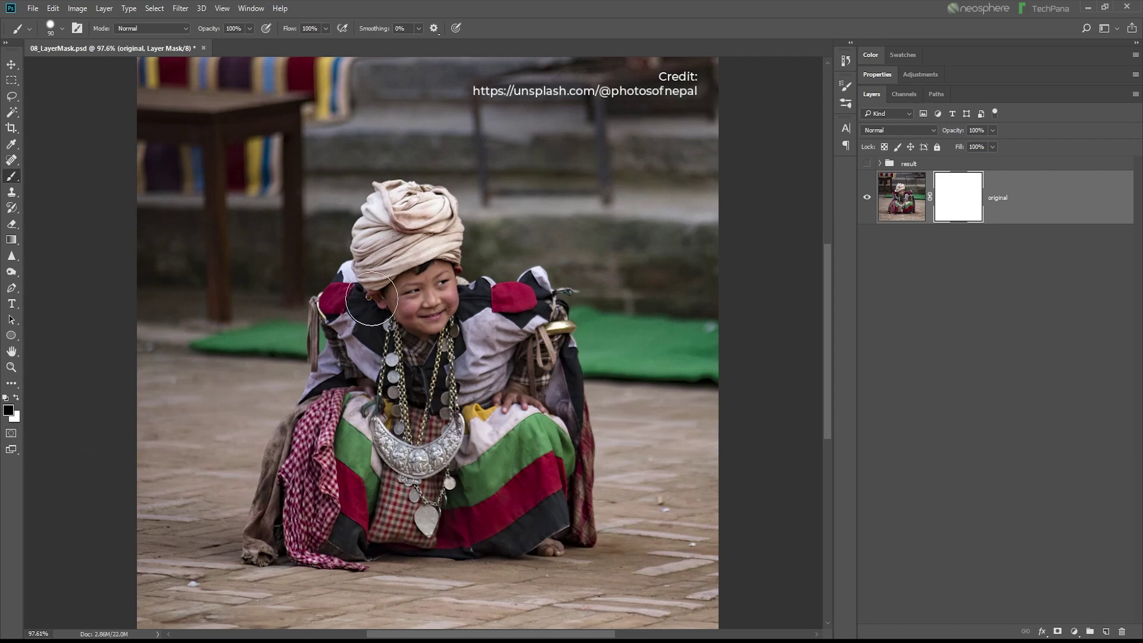
drag(468, 191, 315, 337)
mouse_move(409, 295)
mouse_down()
mouse_move(471, 227)
mouse_move(310, 375)
mouse_move(536, 273)
mouse_move(501, 275)
mouse_up()
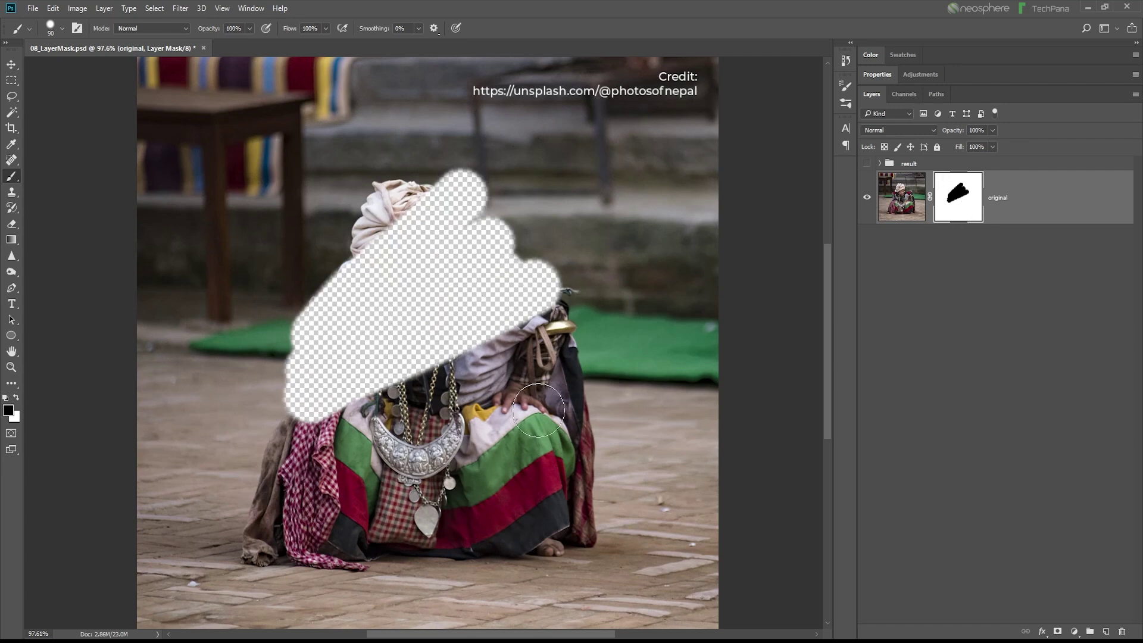
click(16, 398)
drag(358, 250, 445, 427)
drag(375, 208, 458, 381)
drag(387, 172, 512, 346)
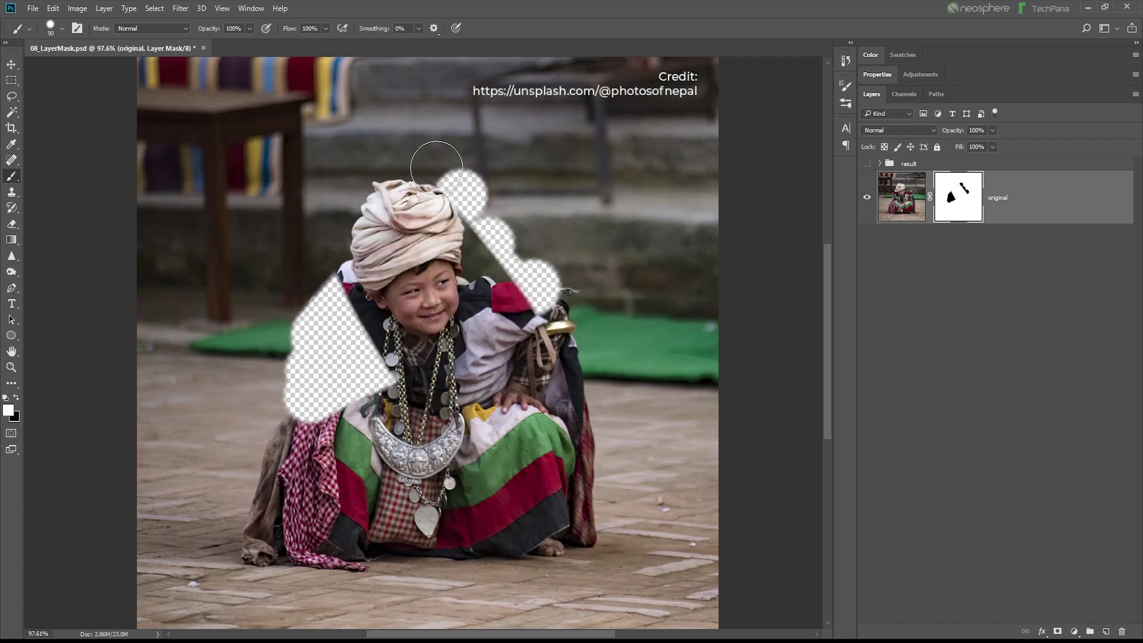
drag(452, 179, 542, 286)
mouse_move(351, 280)
mouse_down()
mouse_move(310, 345)
mouse_move(334, 416)
mouse_up()
drag(358, 315, 374, 409)
click(366, 400)
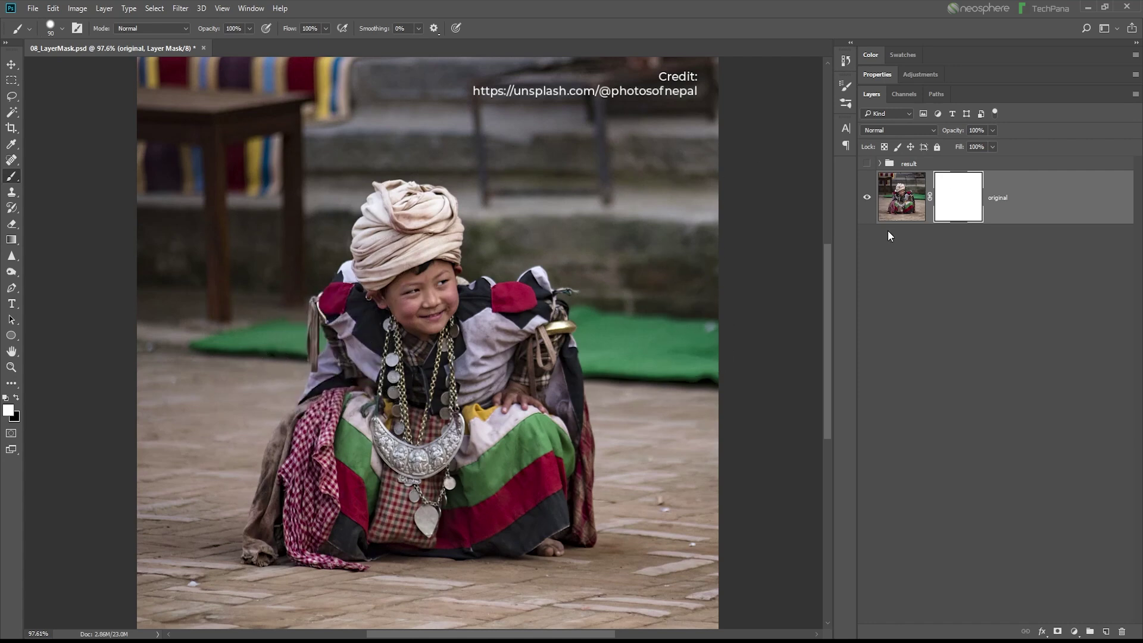
Paint two black horizontal bands on the mask, across the child's chest and lower body.
click(15, 398)
drag(276, 384, 602, 384)
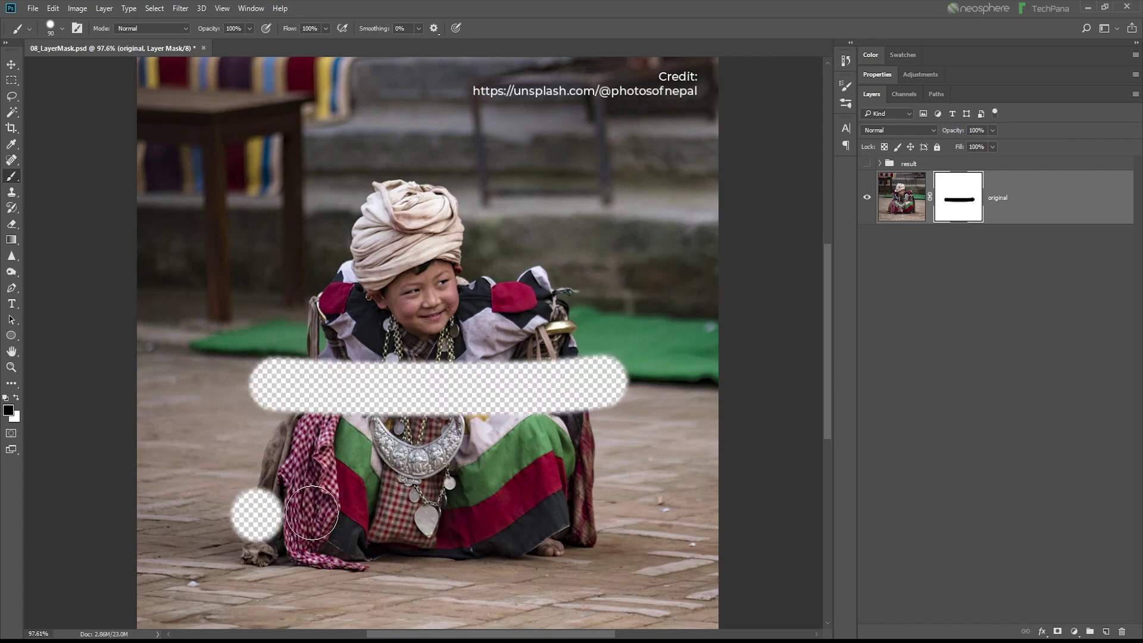
drag(260, 516, 673, 507)
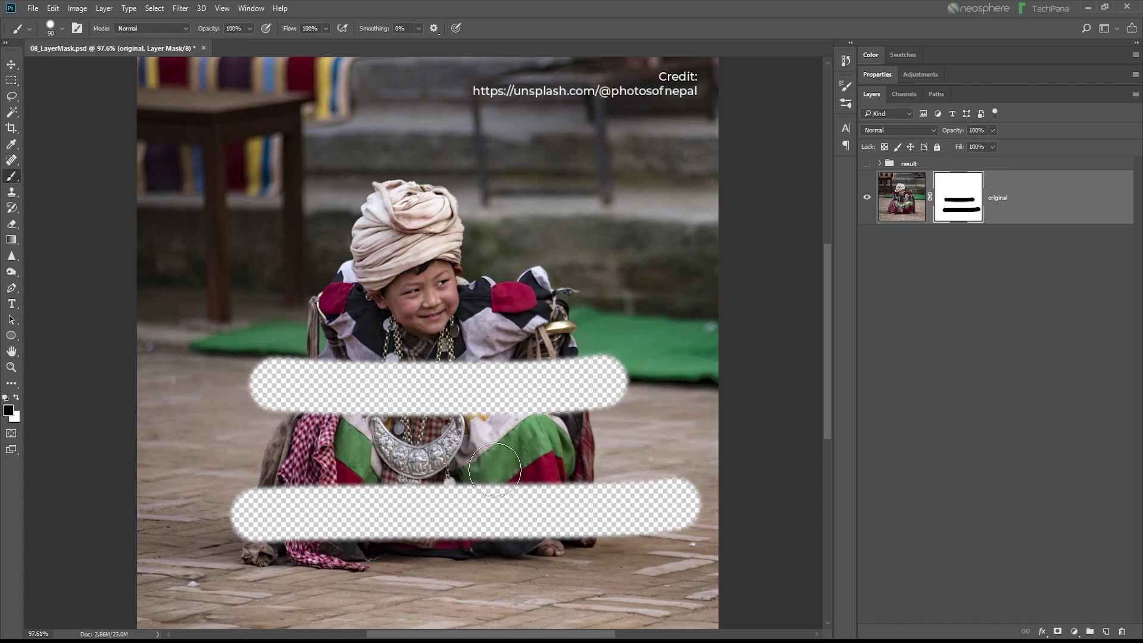
Target the photo, zoom out with Alt+scroll, then target the layer mask again.
click(902, 201)
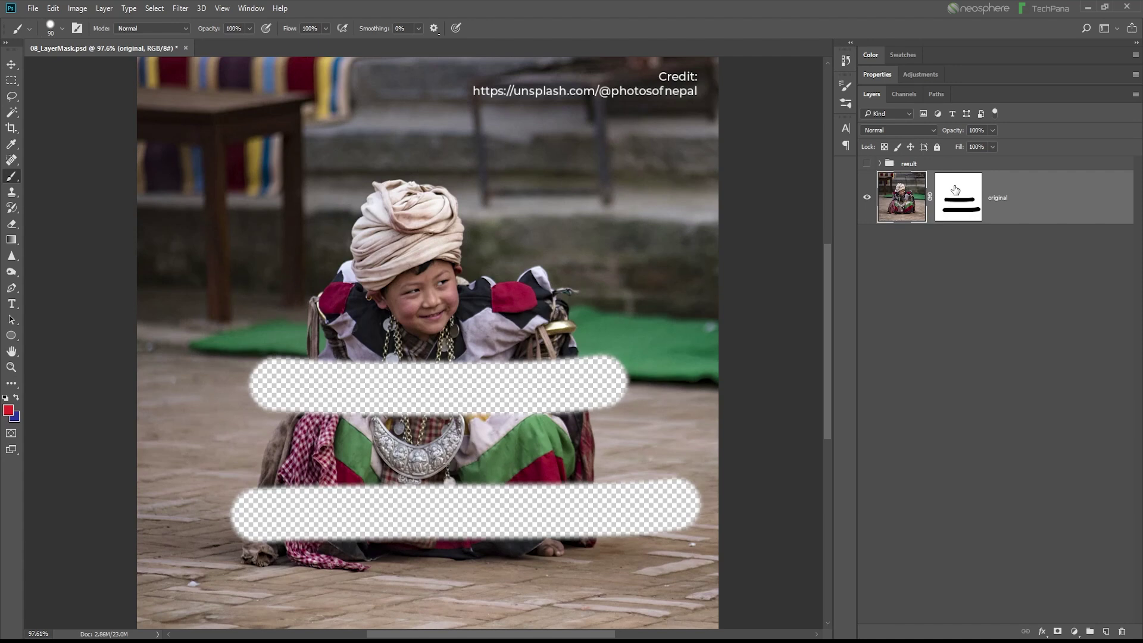
scroll(577, 394, down, 2)
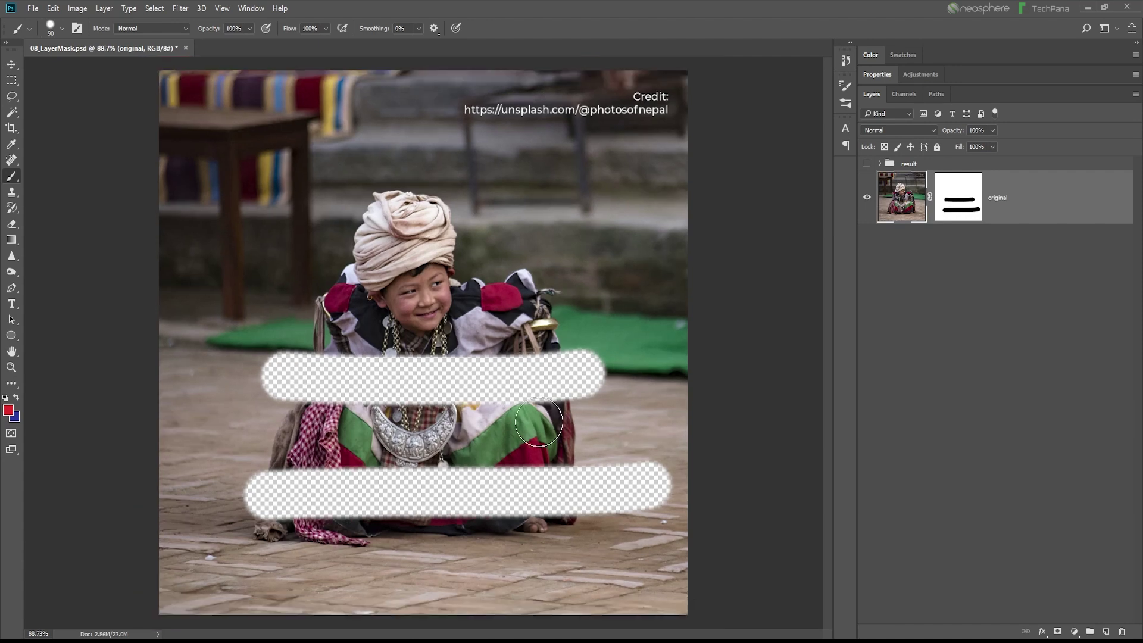
scroll(577, 394, down, 2)
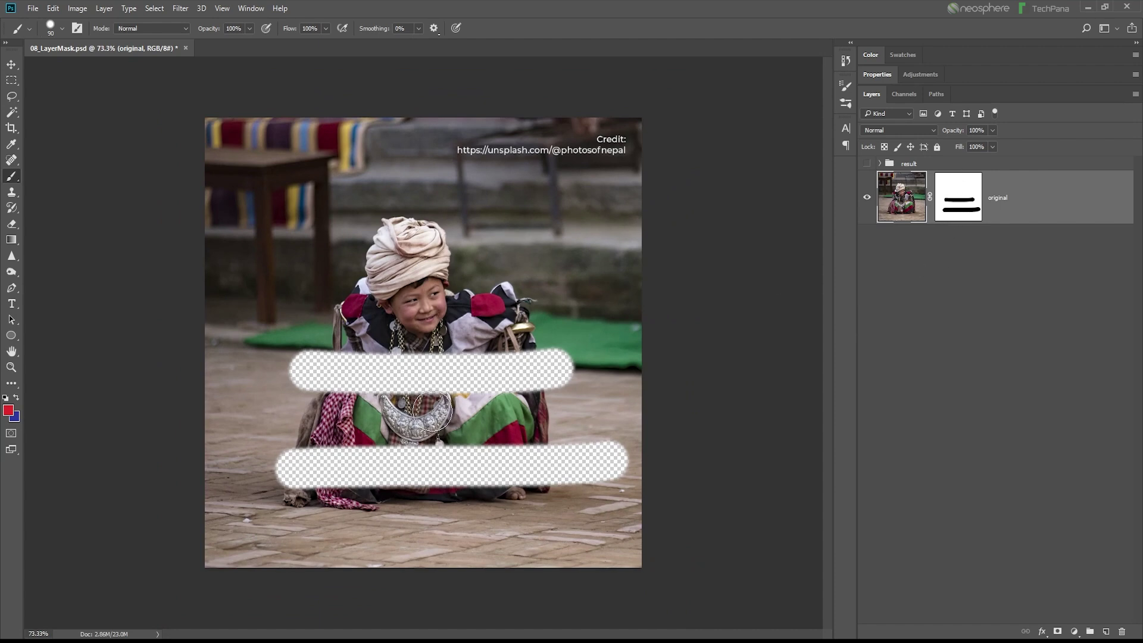
click(953, 205)
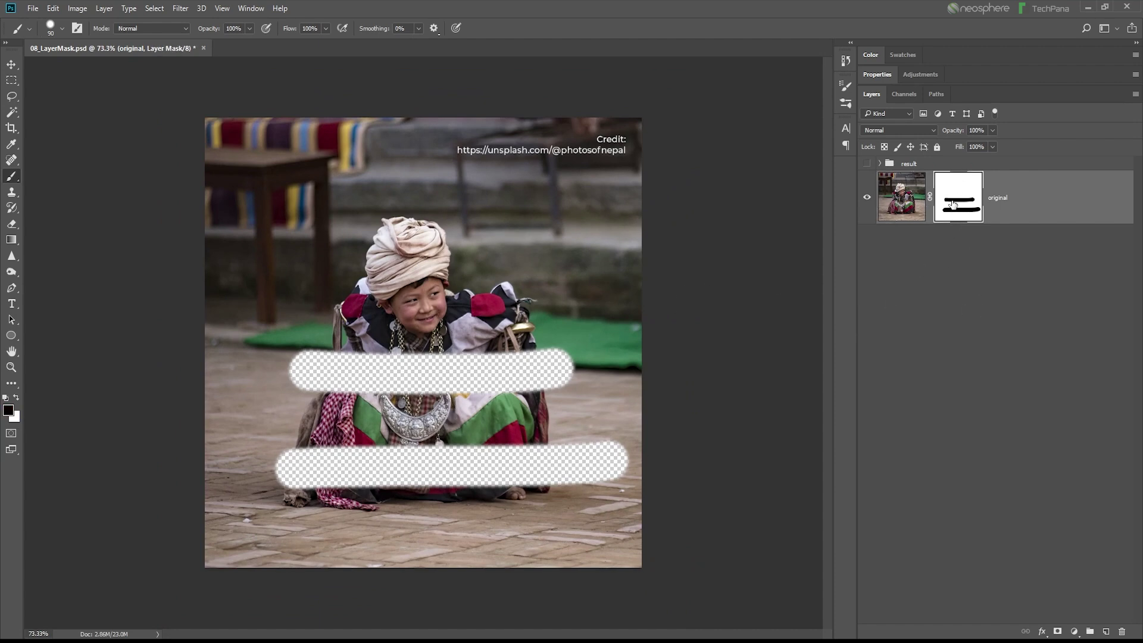
Fill the whole layer mask with white so the photo is fully visible.
click(53, 8)
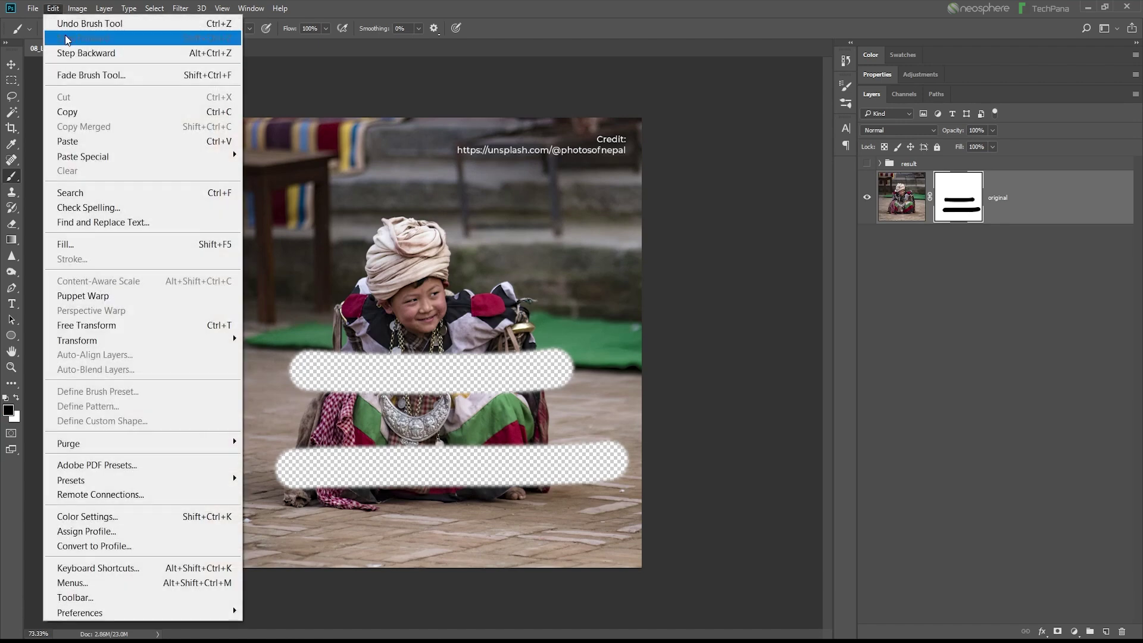
click(65, 243)
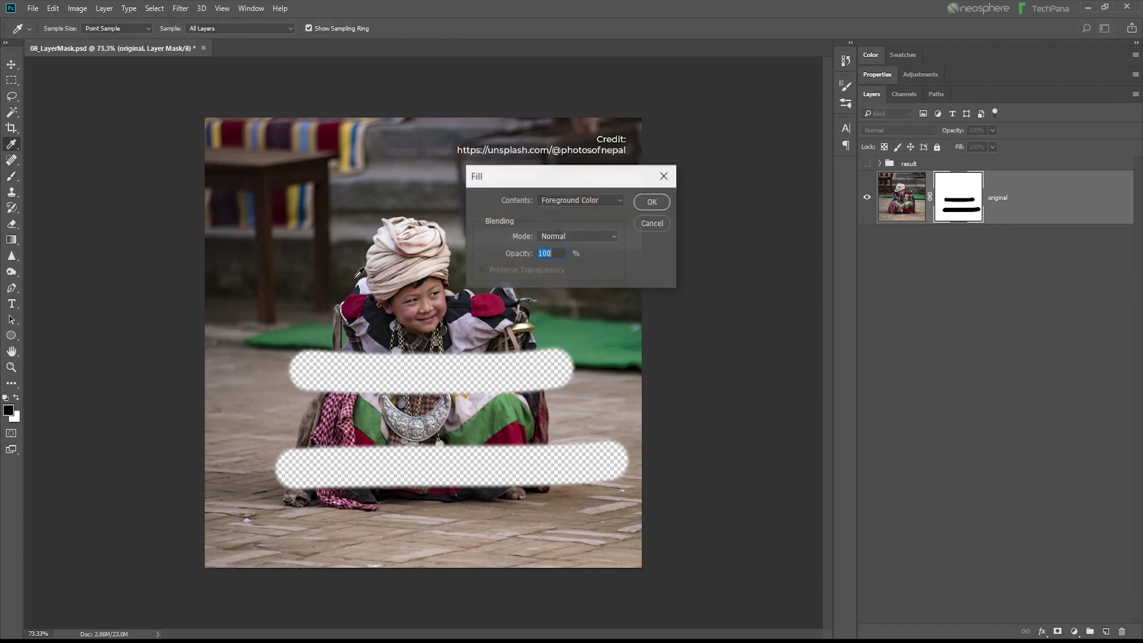
click(573, 202)
click(573, 295)
click(652, 203)
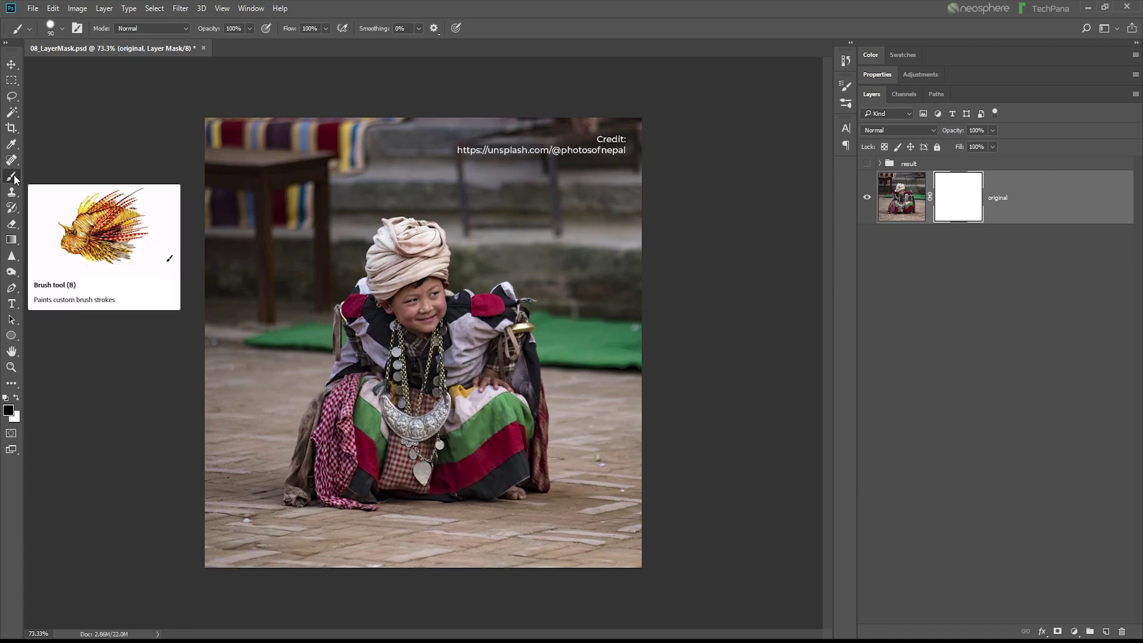
Lasso a curved area left of the child, fill it black on the mask, and deselect.
click(11, 98)
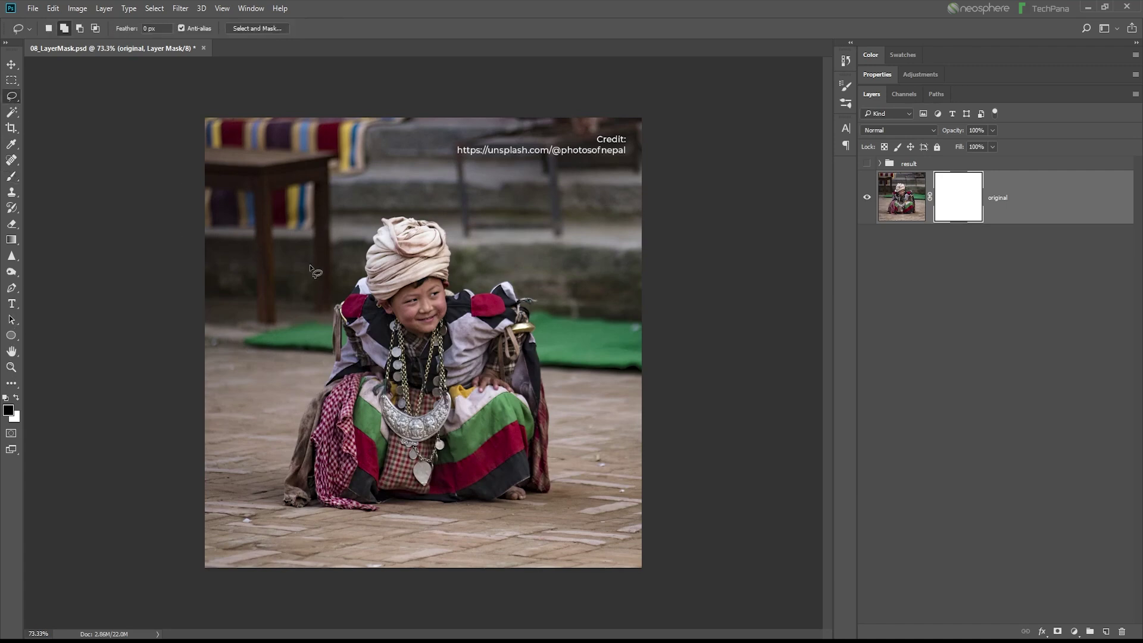
mouse_move(305, 169)
mouse_down()
mouse_move(308, 281)
mouse_move(307, 171)
mouse_up()
click(53, 8)
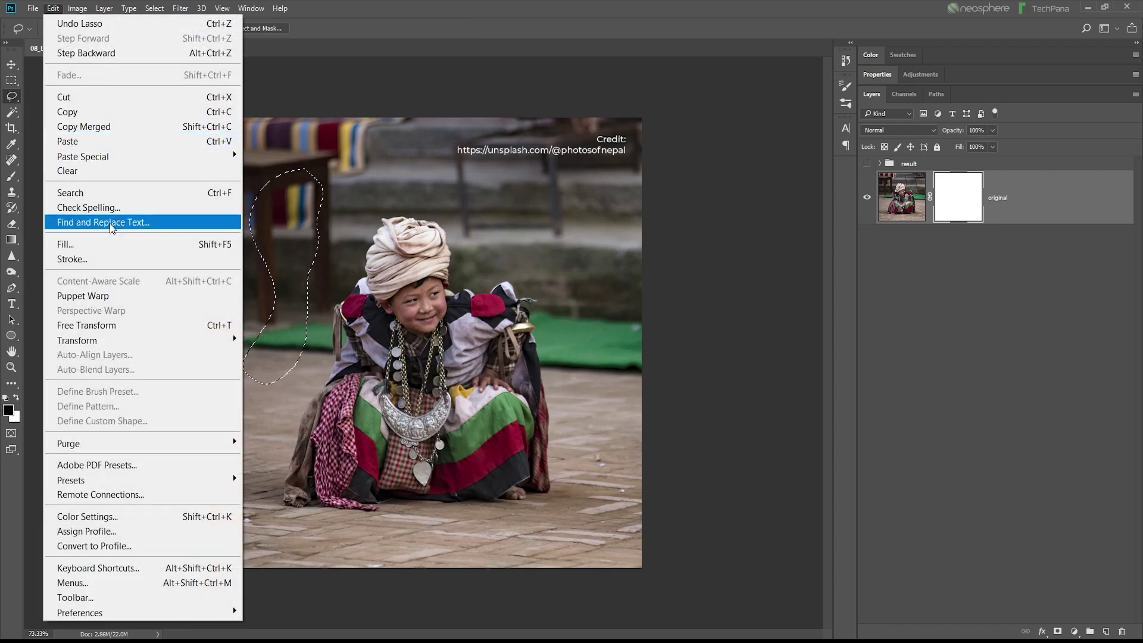
click(107, 244)
click(569, 205)
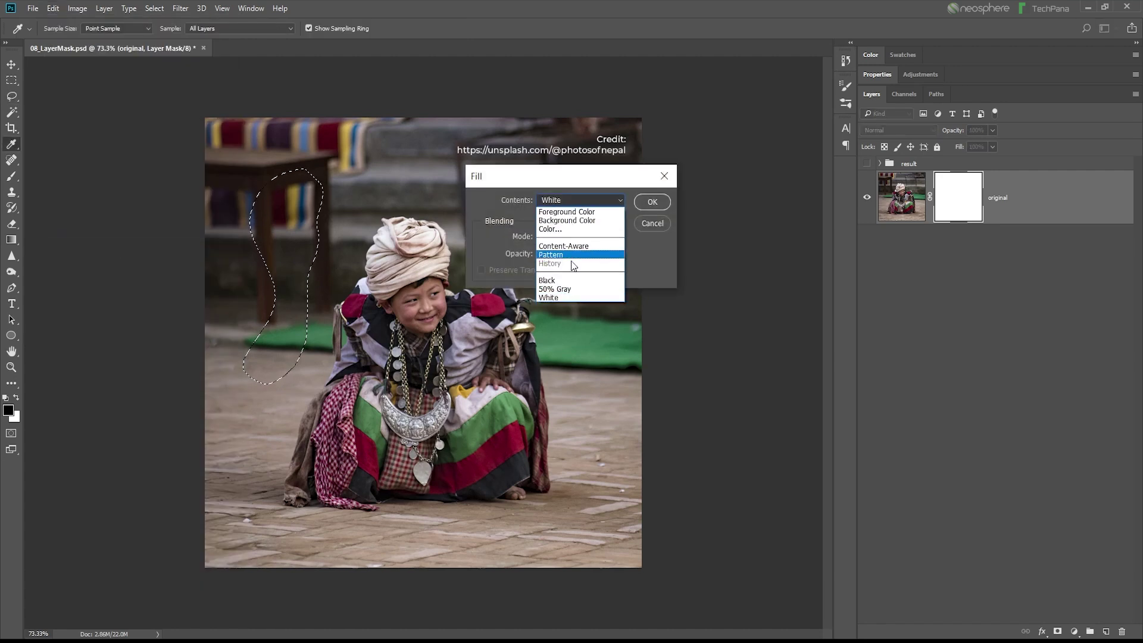
click(572, 280)
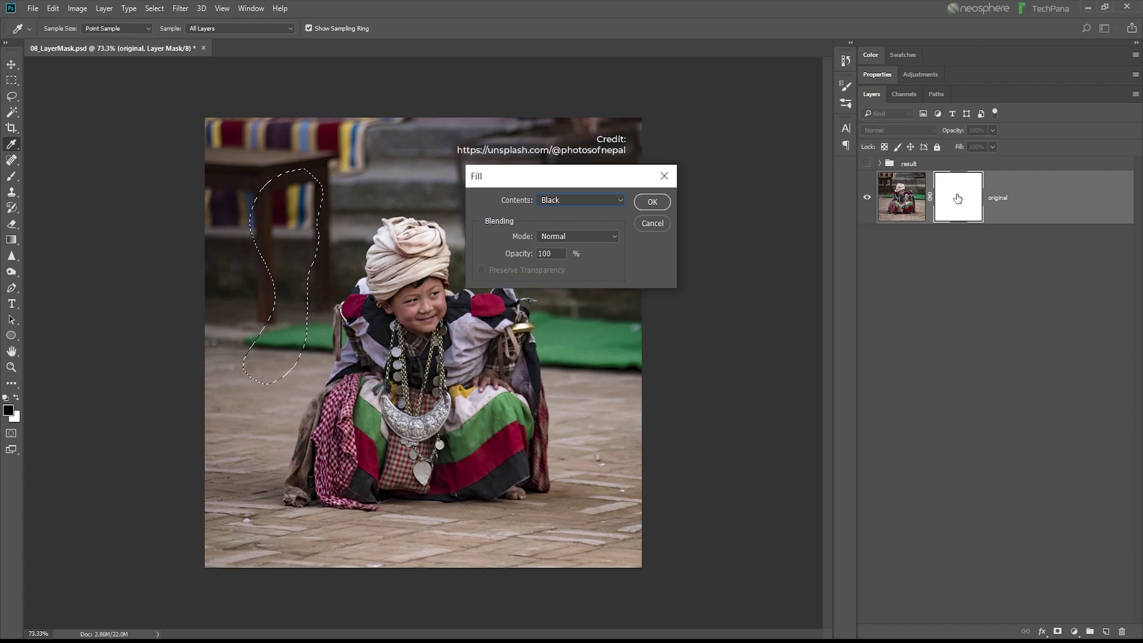
click(652, 202)
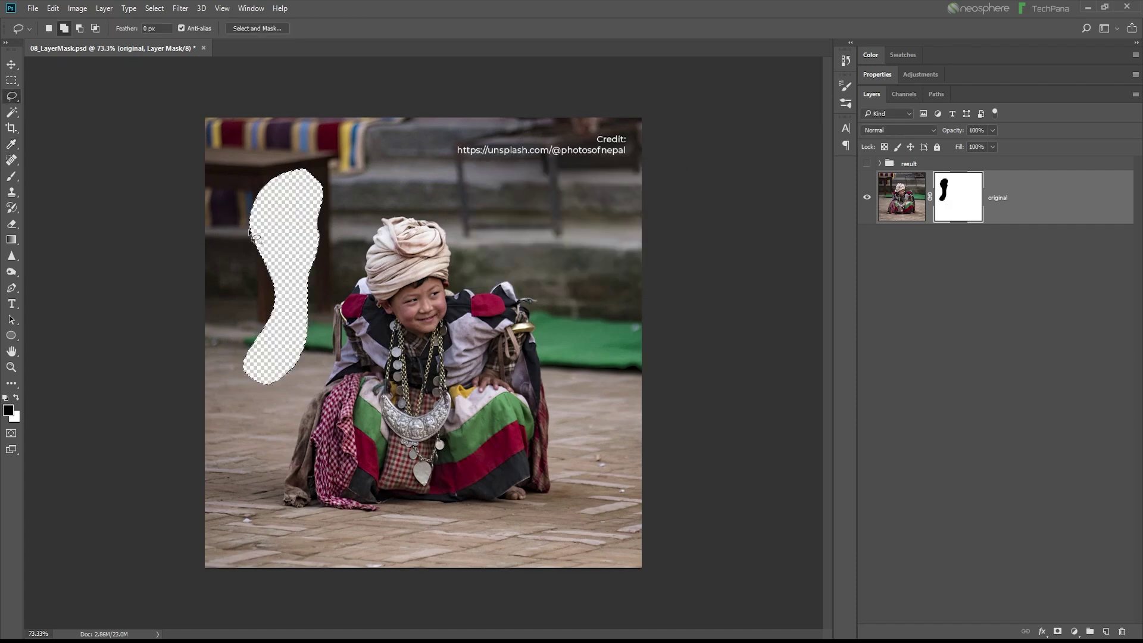
click(154, 8)
click(172, 39)
Mask the right strip with a black rectangle, then paint white over the hidden left patch.
click(12, 335)
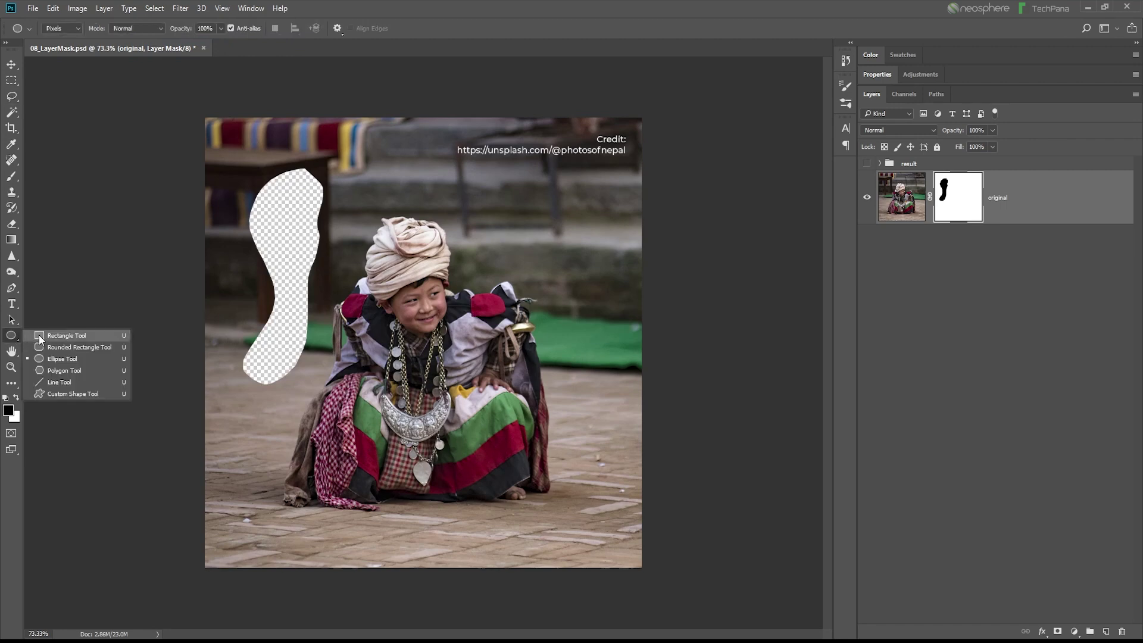
click(40, 337)
drag(487, 94, 671, 624)
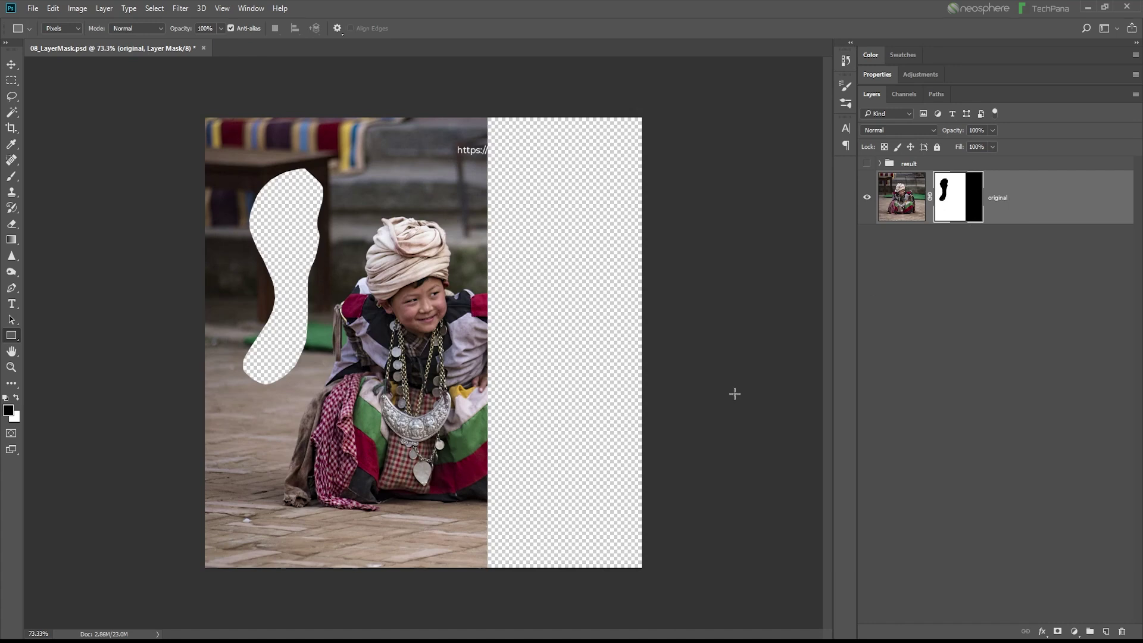
click(16, 397)
drag(221, 154, 353, 425)
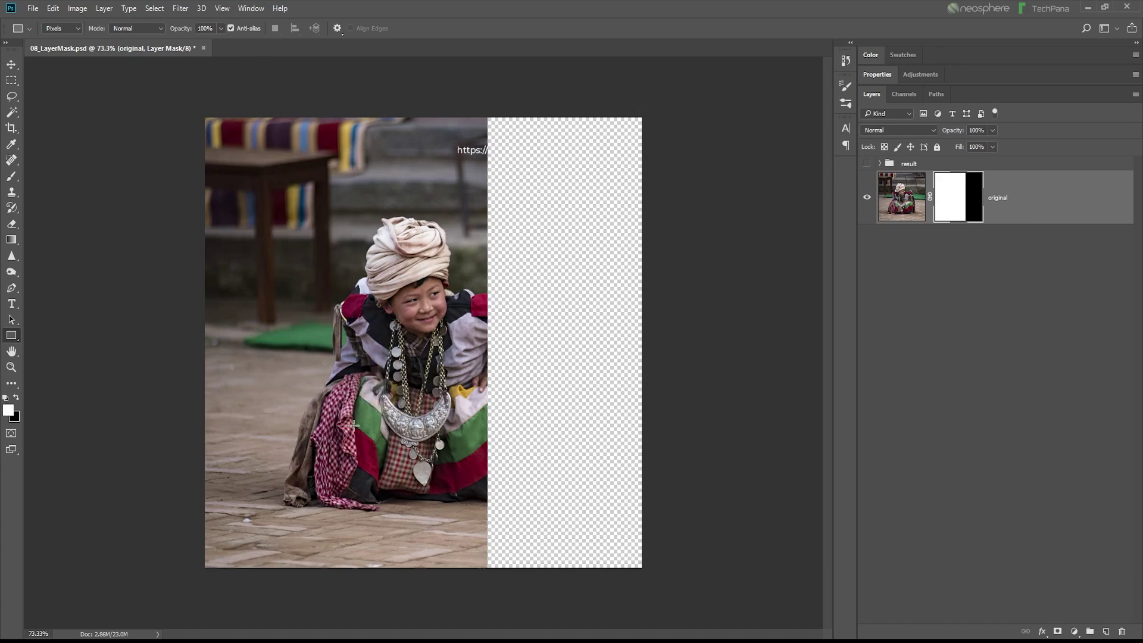
Test and undo a red rectangle on the photo, then move the layer about 192 px left.
click(909, 201)
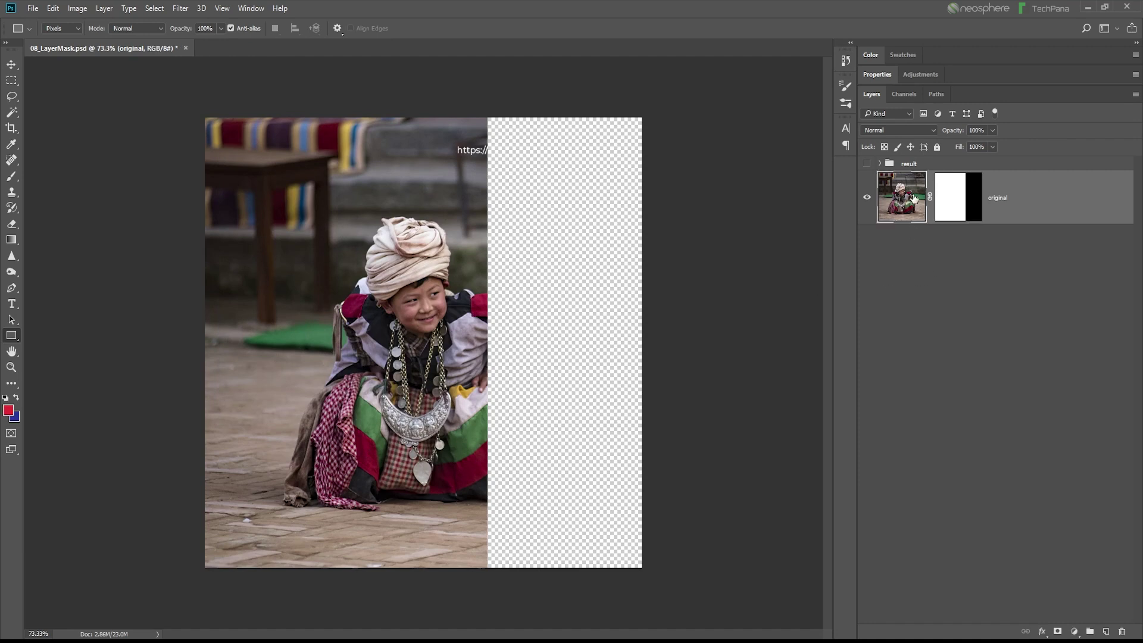
drag(293, 271, 383, 413)
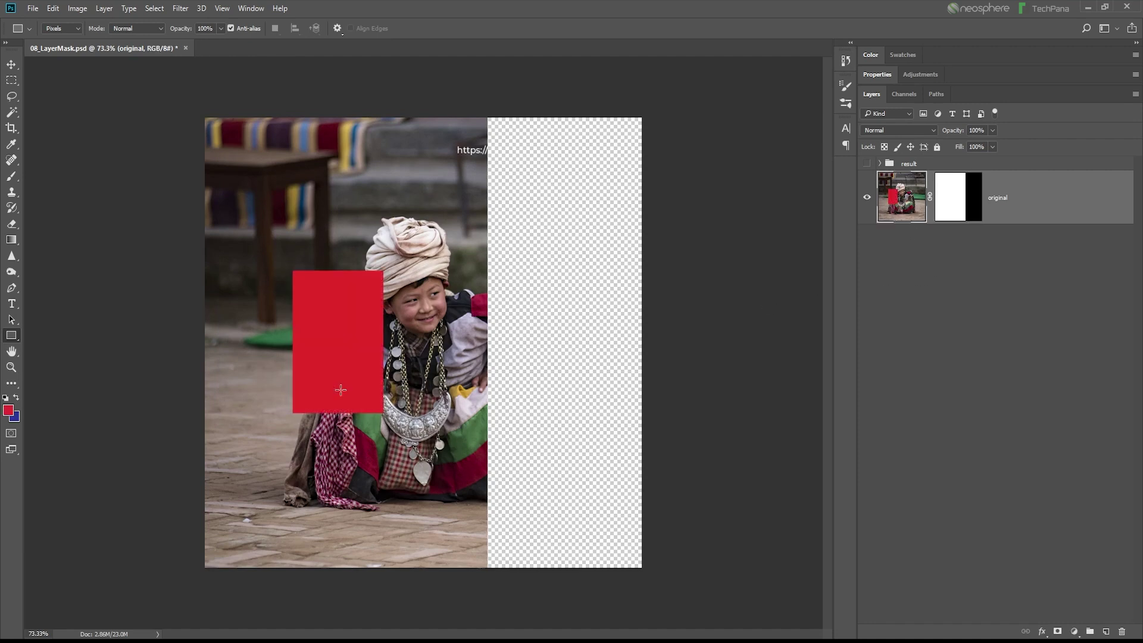
click(55, 9)
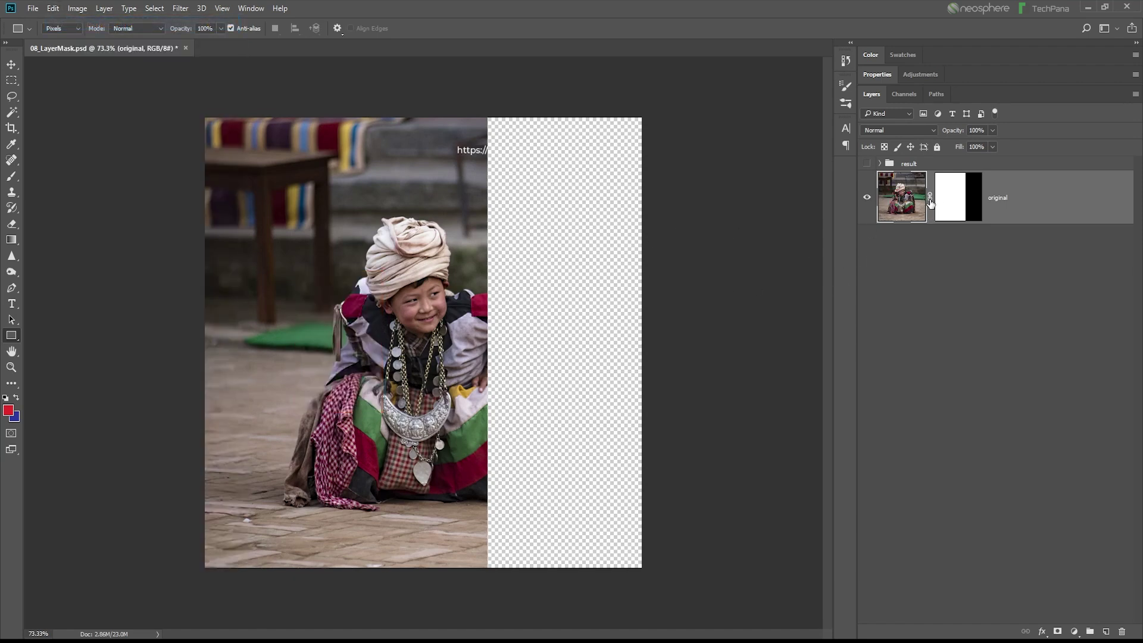
click(11, 63)
drag(379, 295, 296, 295)
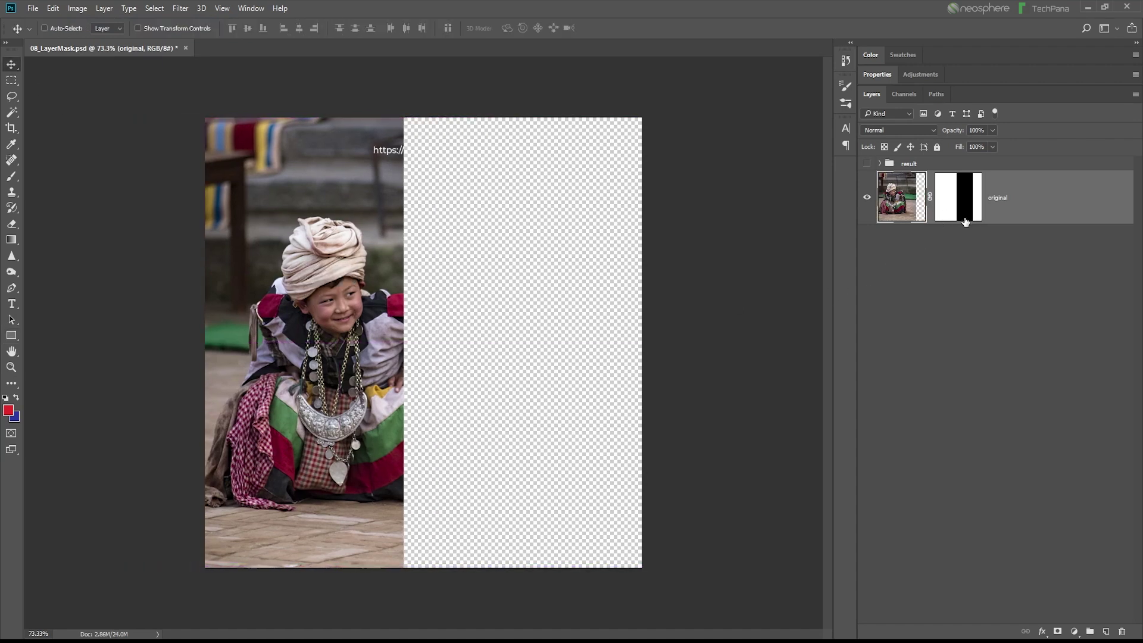
Undo the photo moves, then drag only the mask so its hidden strip crosses the child.
click(53, 9)
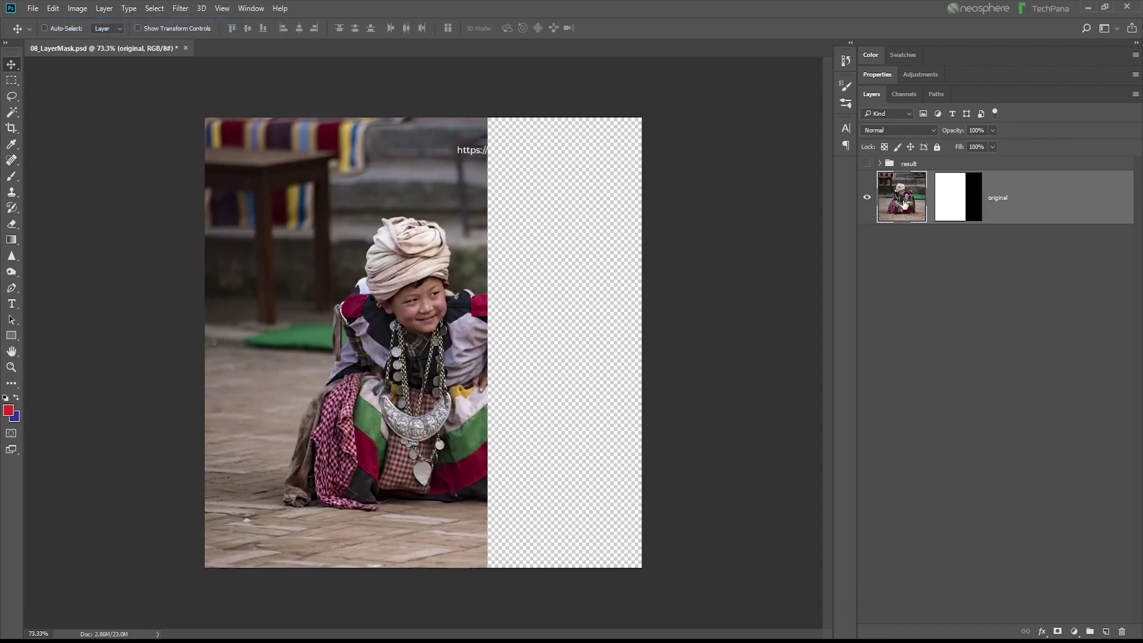
drag(471, 322, 330, 307)
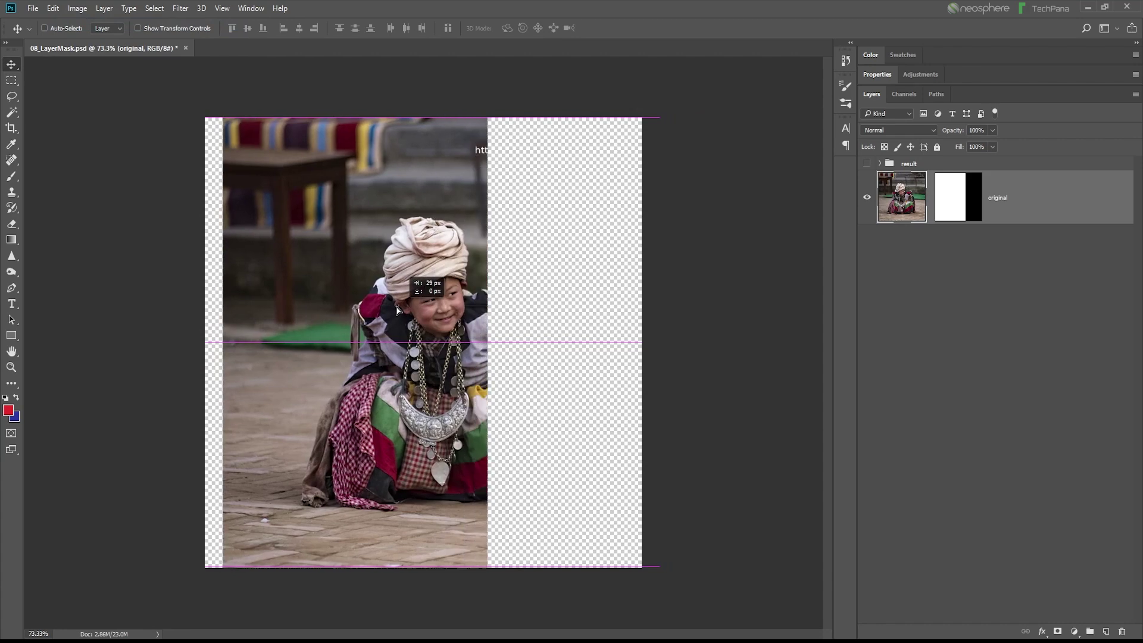
click(53, 9)
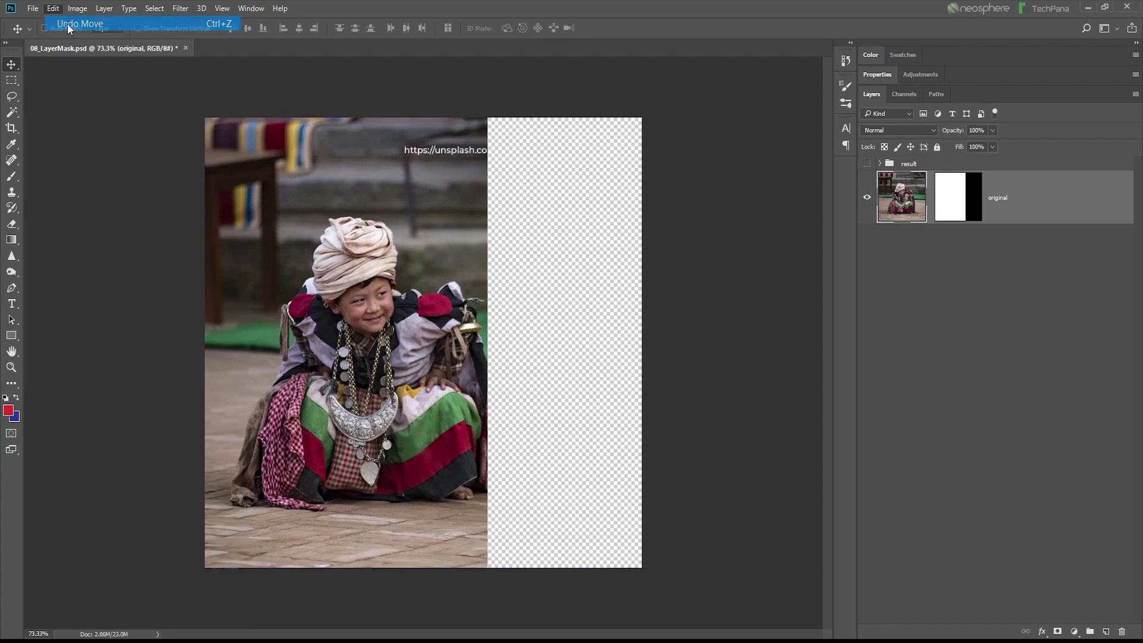
click(963, 205)
drag(546, 320, 434, 329)
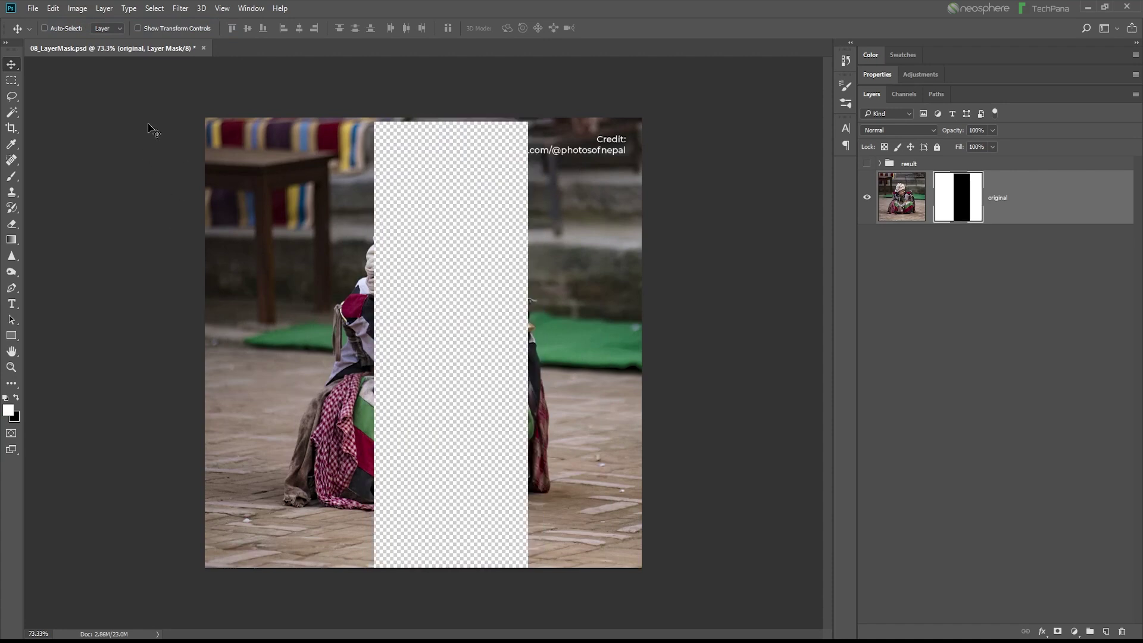
Free Transform the masked strip: shorten it top and bottom and rotate it.
click(53, 8)
click(71, 309)
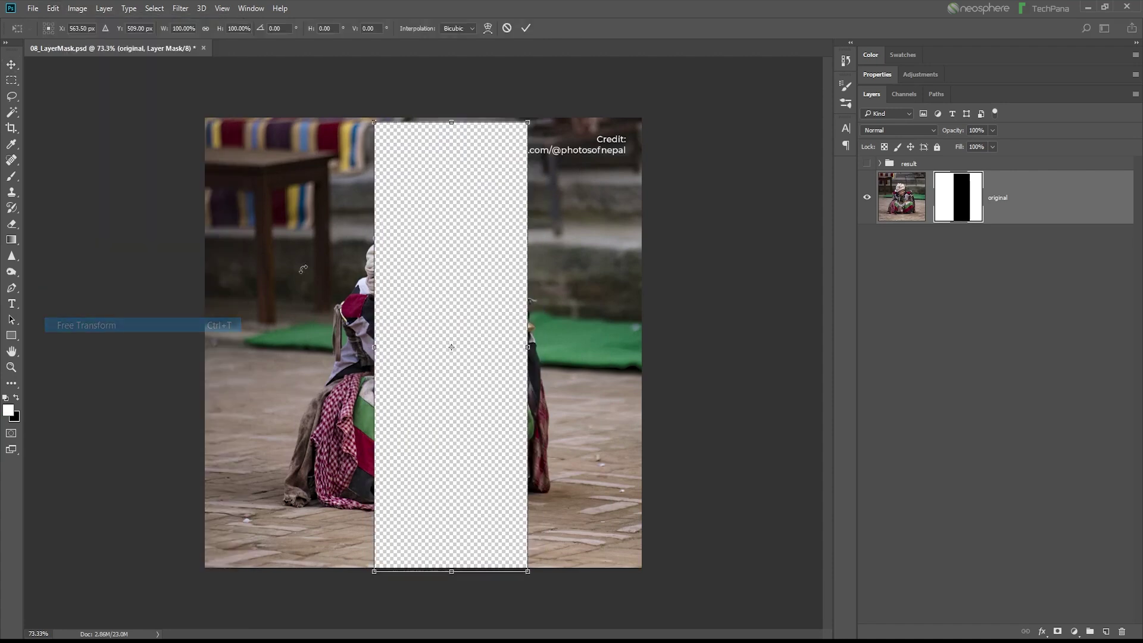
drag(451, 123, 452, 227)
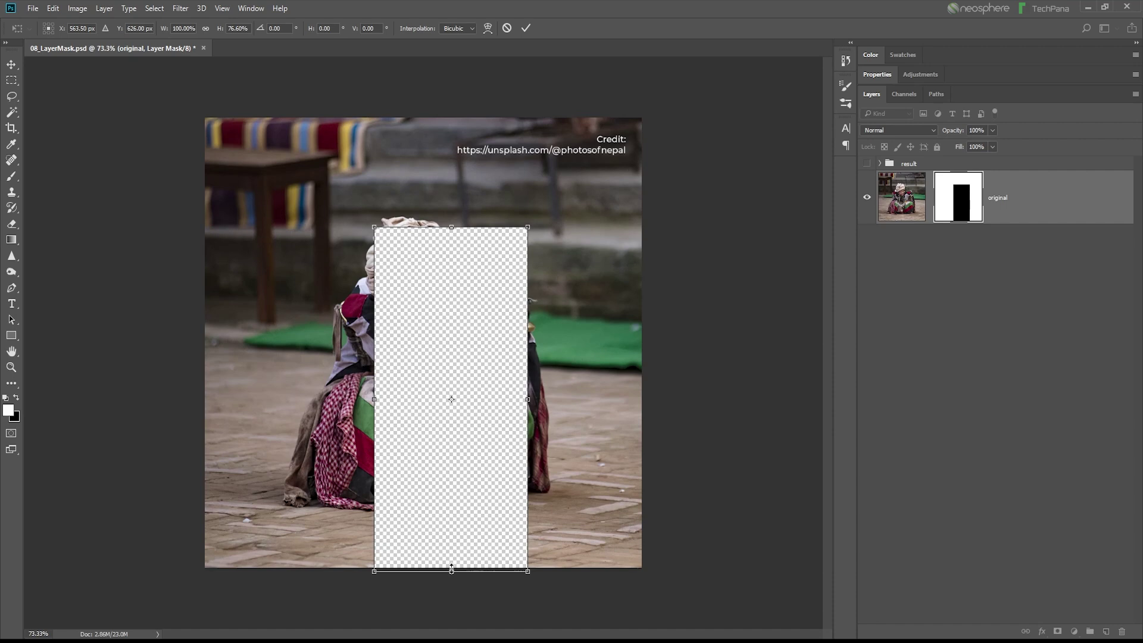
drag(452, 569, 451, 471)
mouse_move(532, 480)
mouse_down()
mouse_move(567, 377)
mouse_move(596, 367)
mouse_up()
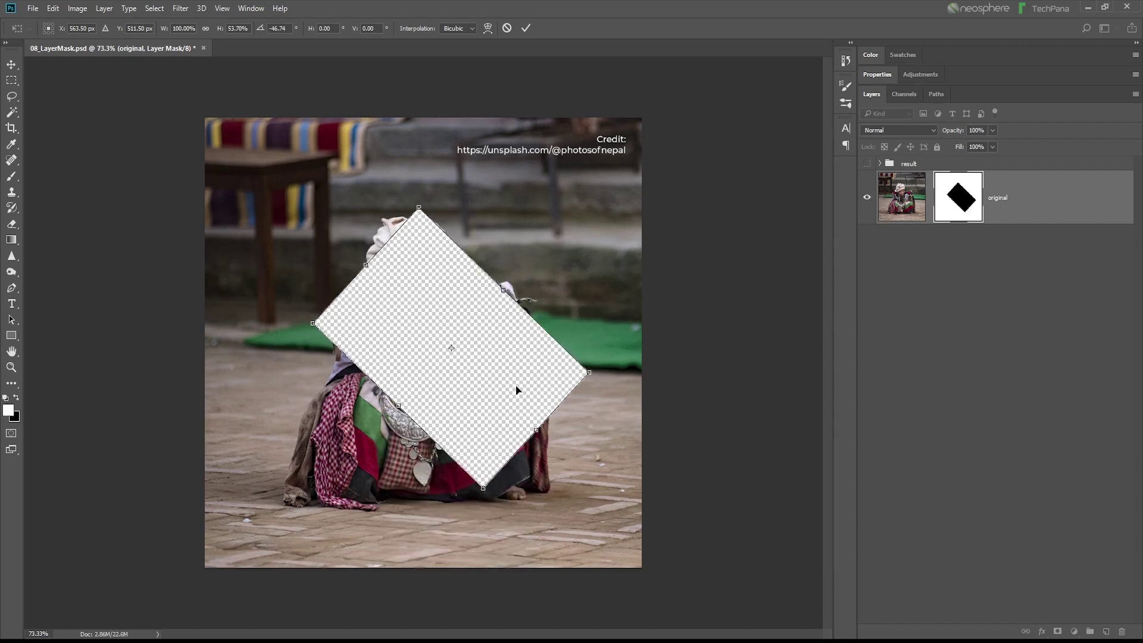
Distort the four corners into a tilted slab across the child's middle, commit, and start deleting the mask.
right_click(536, 392)
click(556, 449)
mouse_move(419, 208)
mouse_down()
mouse_move(382, 225)
mouse_move(385, 257)
mouse_up()
drag(590, 374, 579, 303)
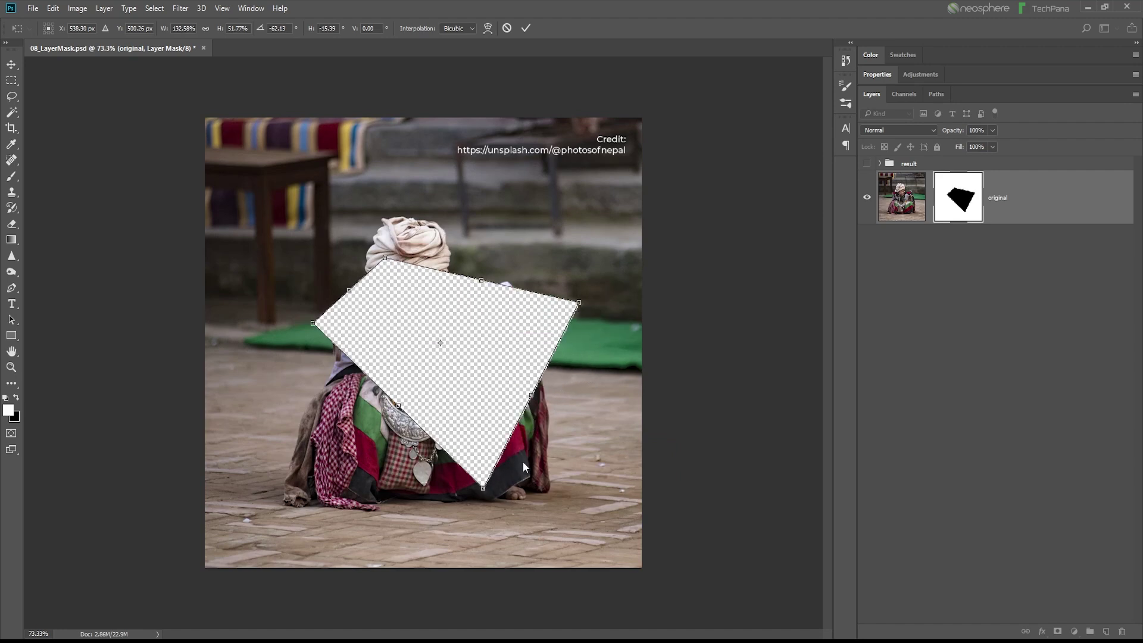
drag(487, 491, 544, 458)
drag(312, 323, 279, 385)
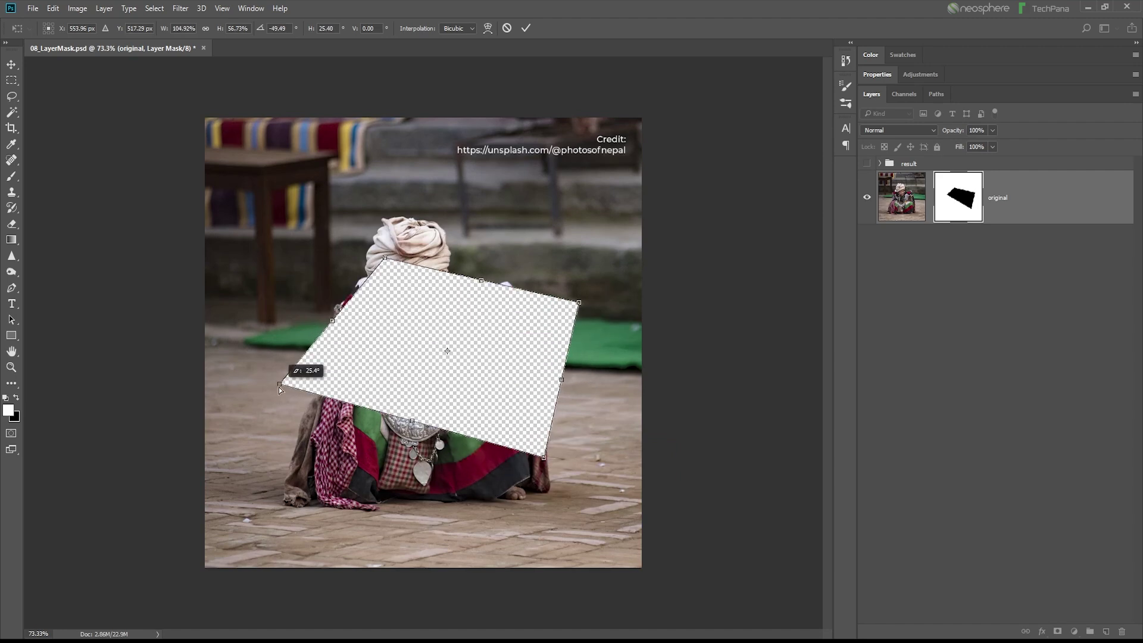
drag(388, 262, 321, 287)
key(Return)
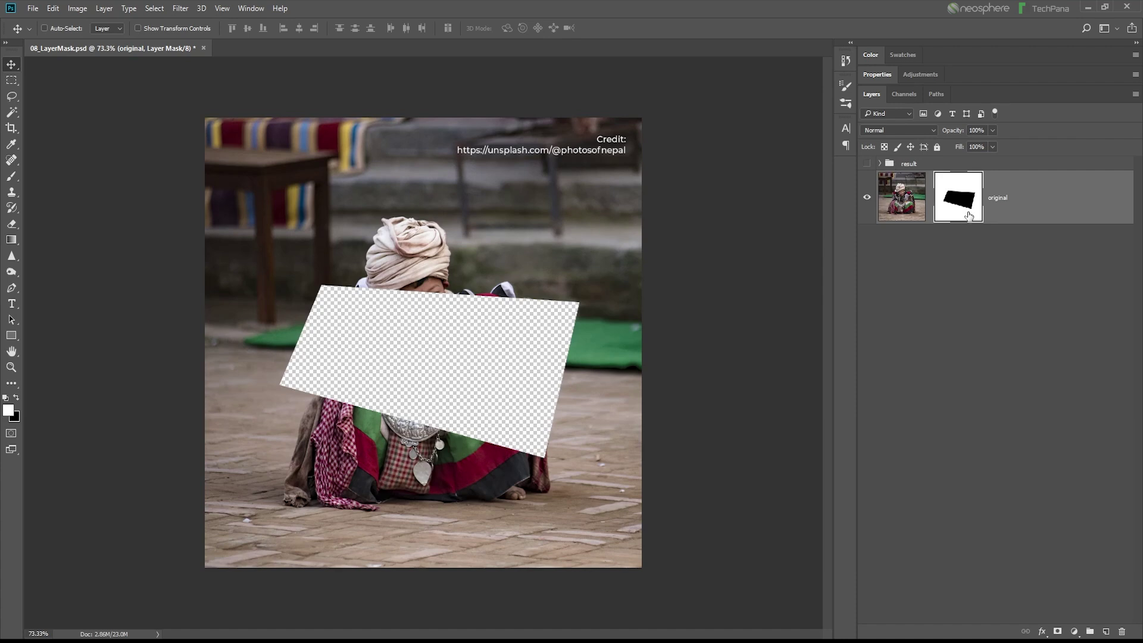
click(1123, 633)
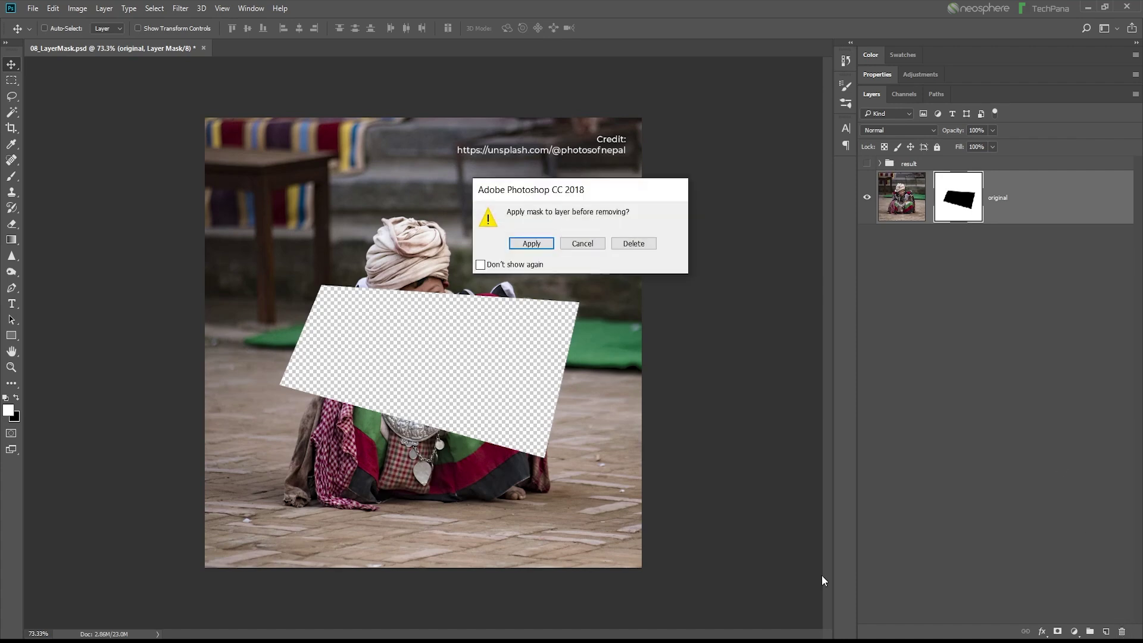
Delete the mask without applying it, then add a fresh layer mask and undo it.
click(633, 245)
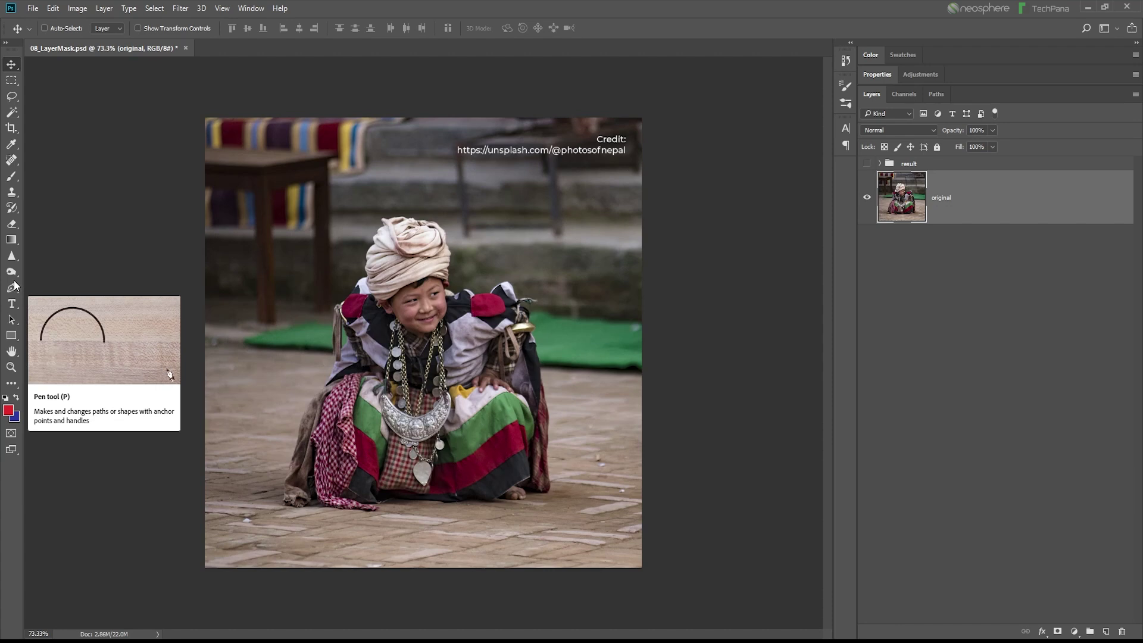
click(1059, 631)
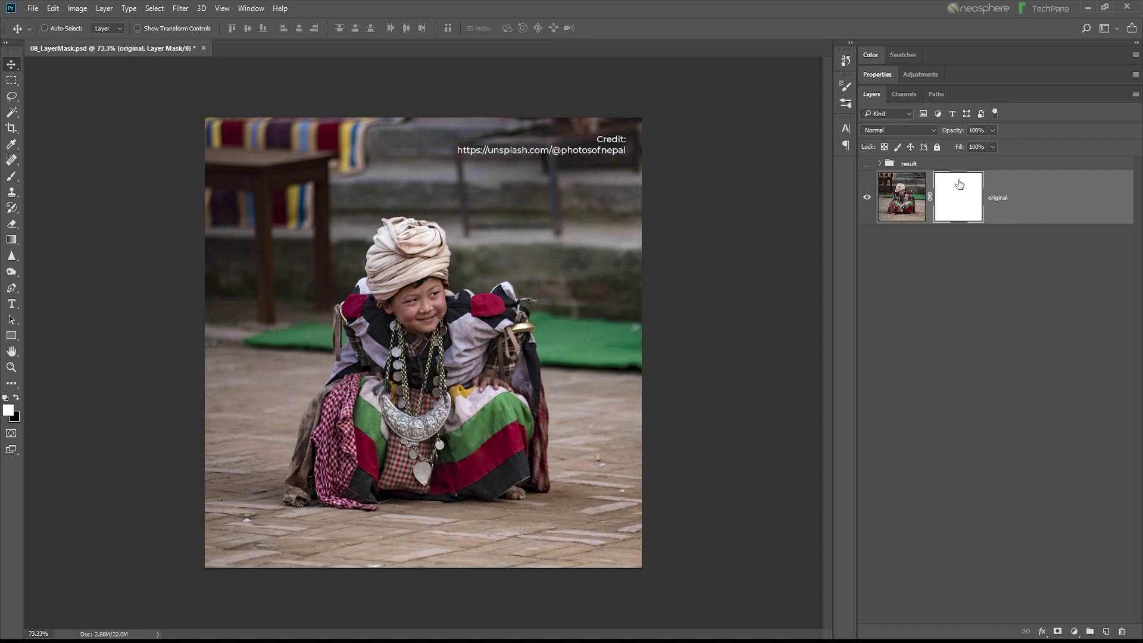
click(53, 8)
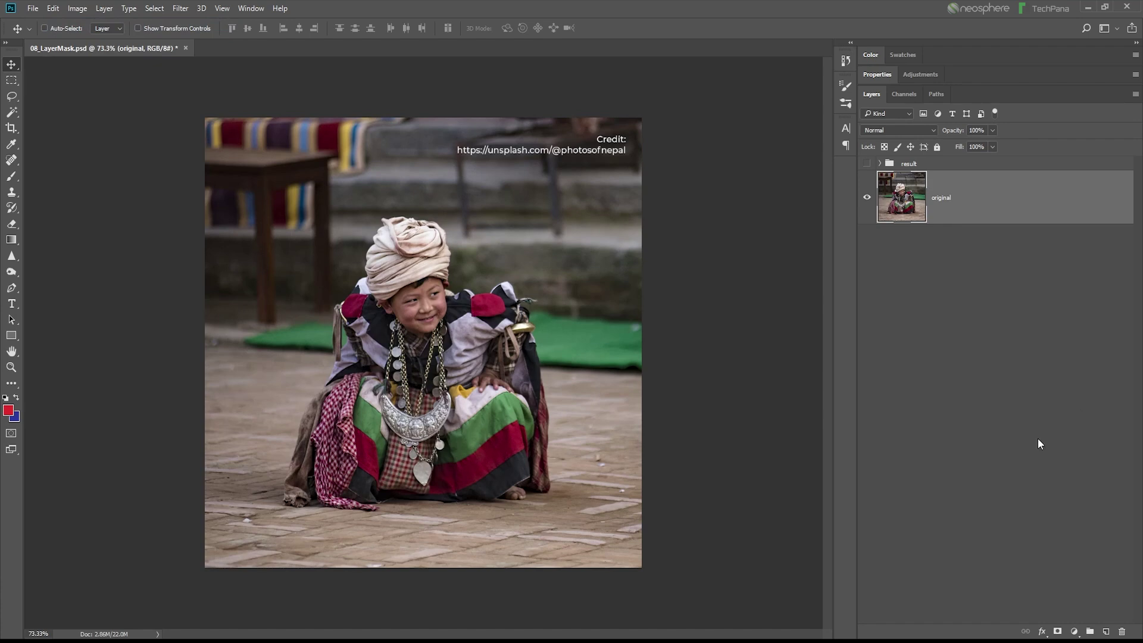
Start a Pen path down the garment's lower-left cloth edge.
click(9, 292)
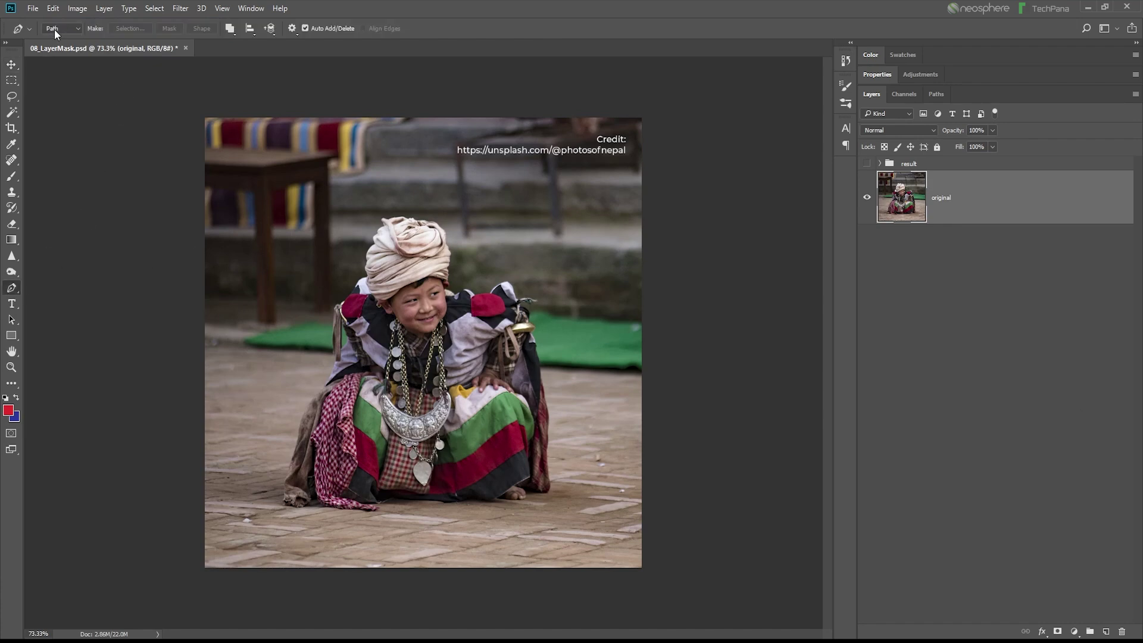
scroll(300, 482, up, 5)
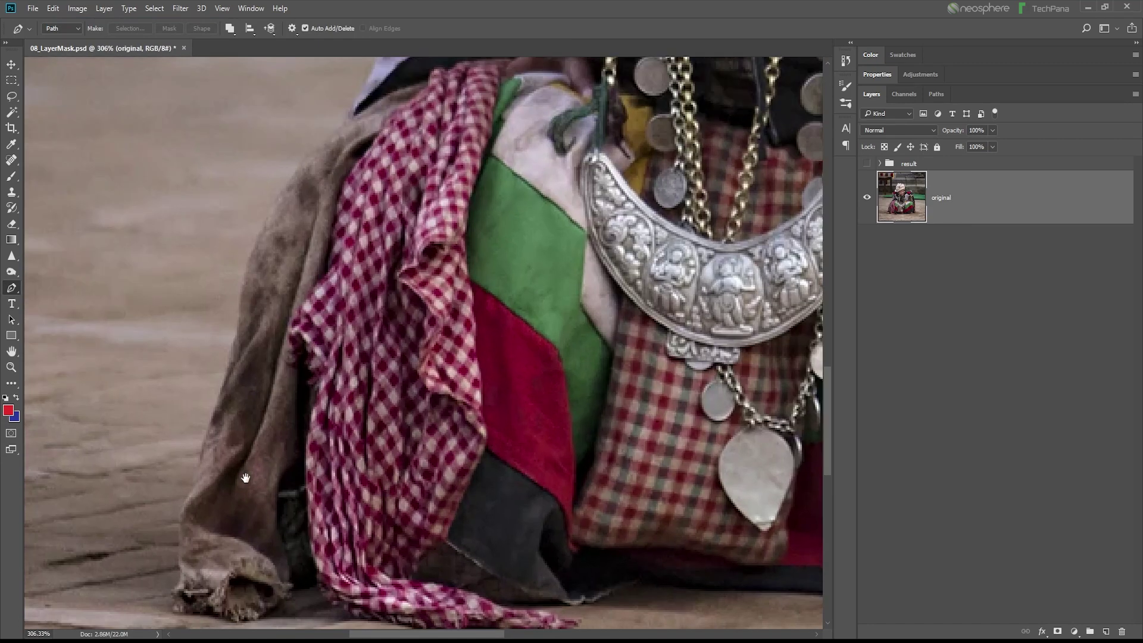
drag(245, 478, 371, 275)
click(361, 155)
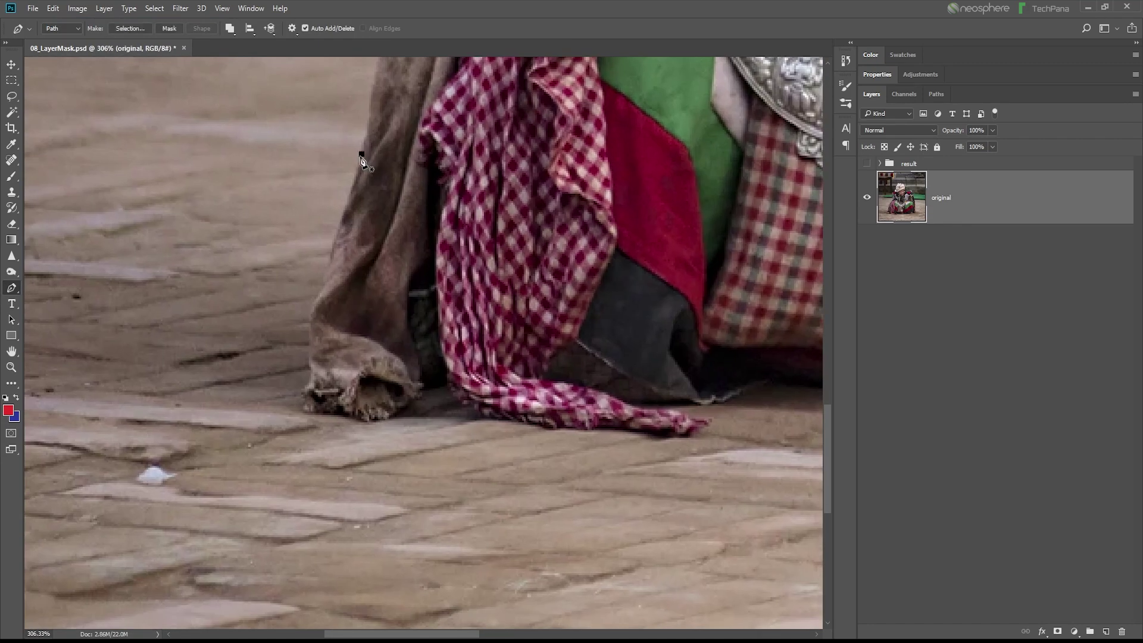
drag(345, 208, 337, 229)
drag(323, 280, 322, 287)
mouse_move(306, 326)
mouse_down()
mouse_move(301, 391)
mouse_move(326, 411)
mouse_move(402, 408)
mouse_up()
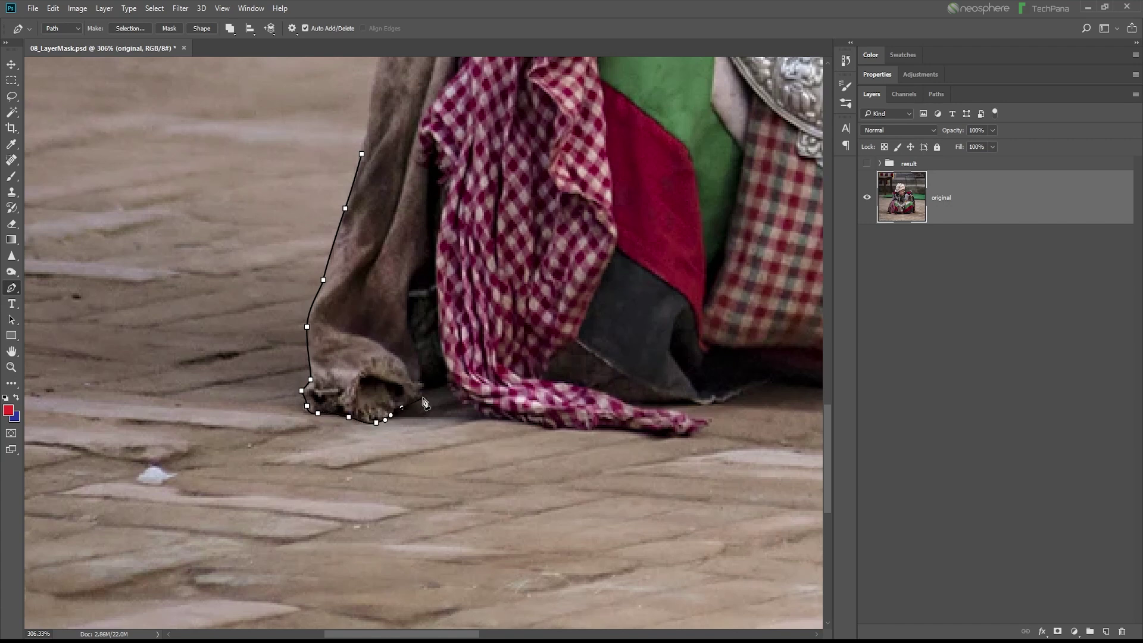
Trace the path along the cloth's bottom edge to its tip.
drag(423, 396, 470, 406)
click(498, 422)
click(539, 426)
drag(577, 428, 590, 428)
click(606, 428)
click(650, 435)
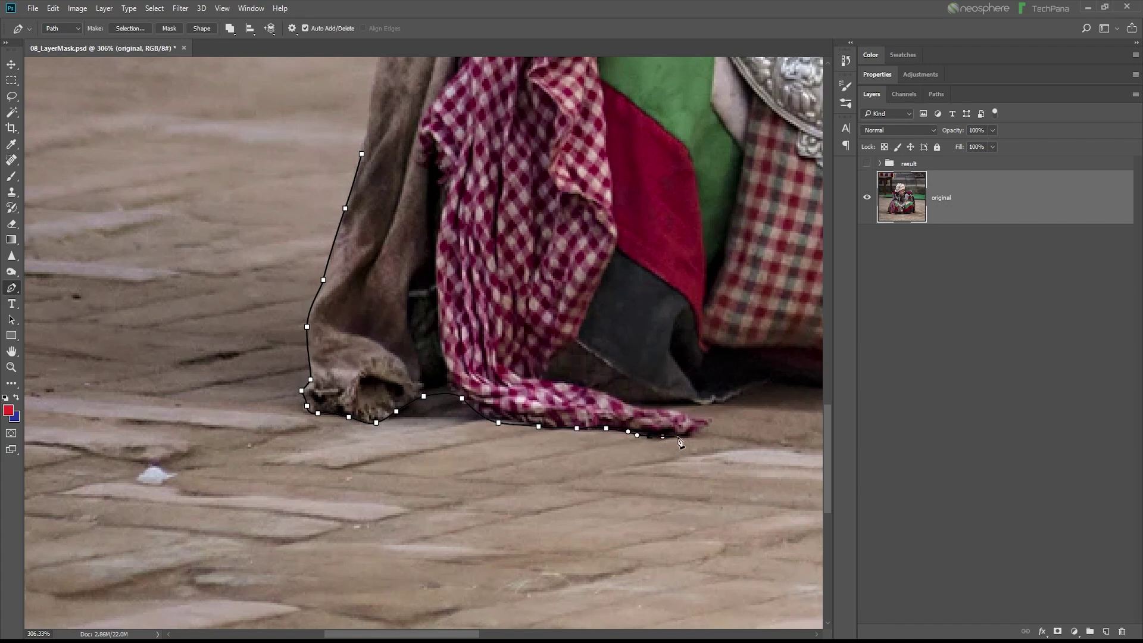
click(701, 432)
mouse_move(710, 420)
mouse_down()
mouse_move(719, 422)
mouse_move(671, 410)
mouse_up()
Continue the path along the skirt hem, around the bare foot's toes, and up the right side.
click(648, 407)
mouse_move(698, 405)
mouse_down()
mouse_move(742, 397)
mouse_move(387, 368)
mouse_up()
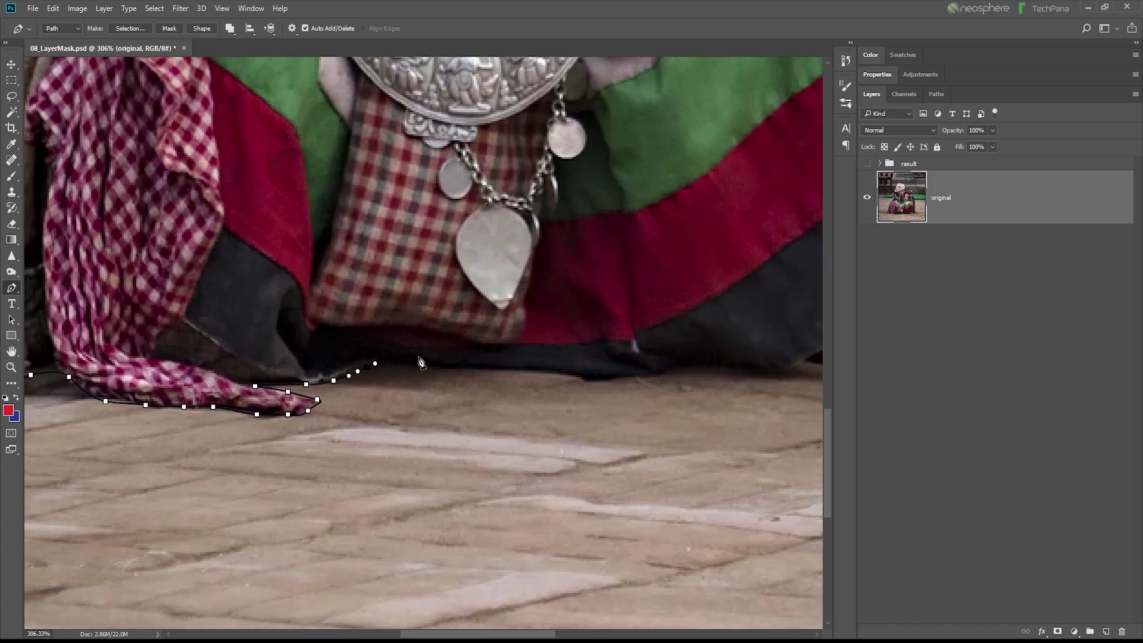
click(520, 369)
mouse_move(571, 377)
mouse_down()
mouse_move(671, 375)
mouse_move(441, 386)
mouse_move(630, 375)
mouse_move(499, 413)
mouse_up()
click(553, 371)
click(515, 405)
click(526, 392)
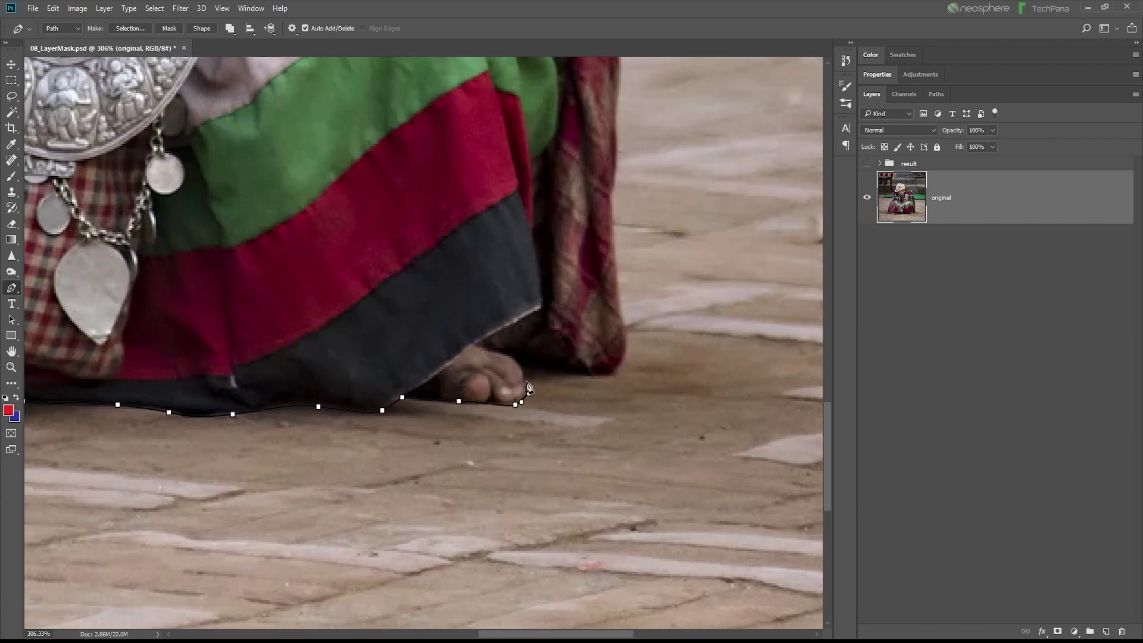
drag(568, 376, 621, 372)
mouse_move(623, 314)
mouse_down()
mouse_move(608, 275)
mouse_move(616, 273)
mouse_up()
scroll(576, 363, up, 3)
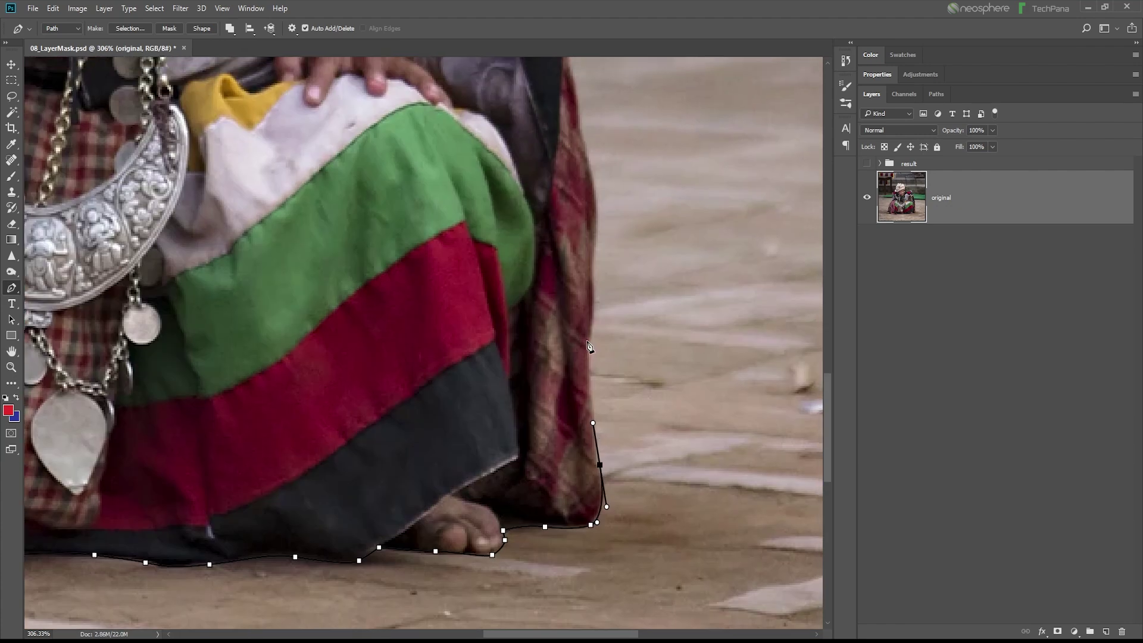
Extend the path up the jacket's right edge and around the gold ornament.
drag(604, 375, 573, 550)
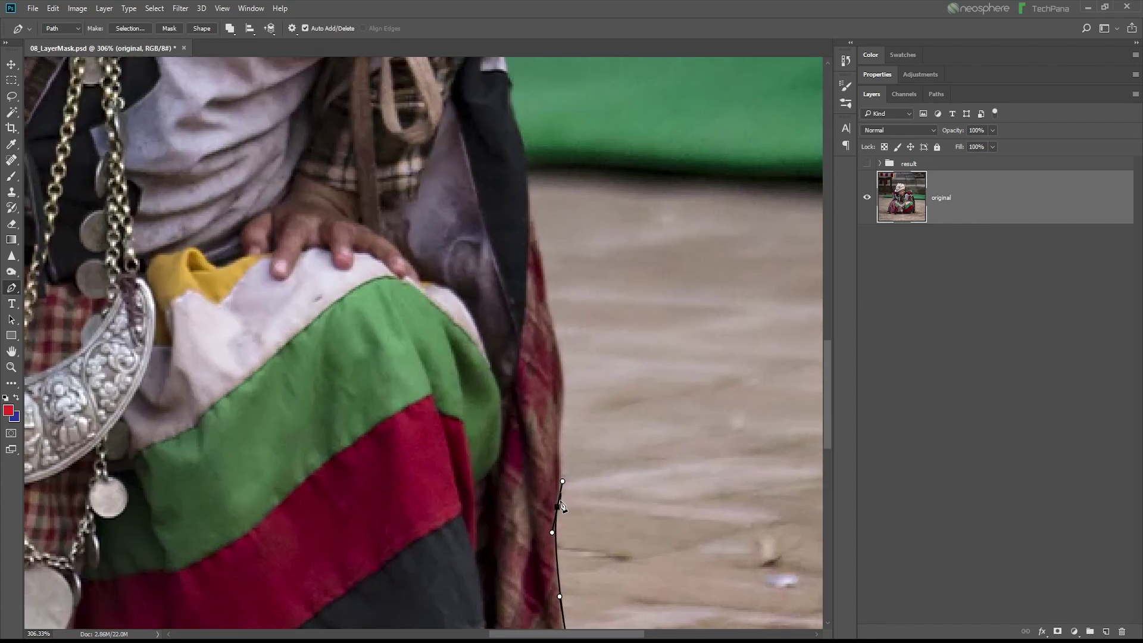
drag(562, 426, 564, 406)
drag(554, 322, 548, 302)
drag(613, 318, 632, 515)
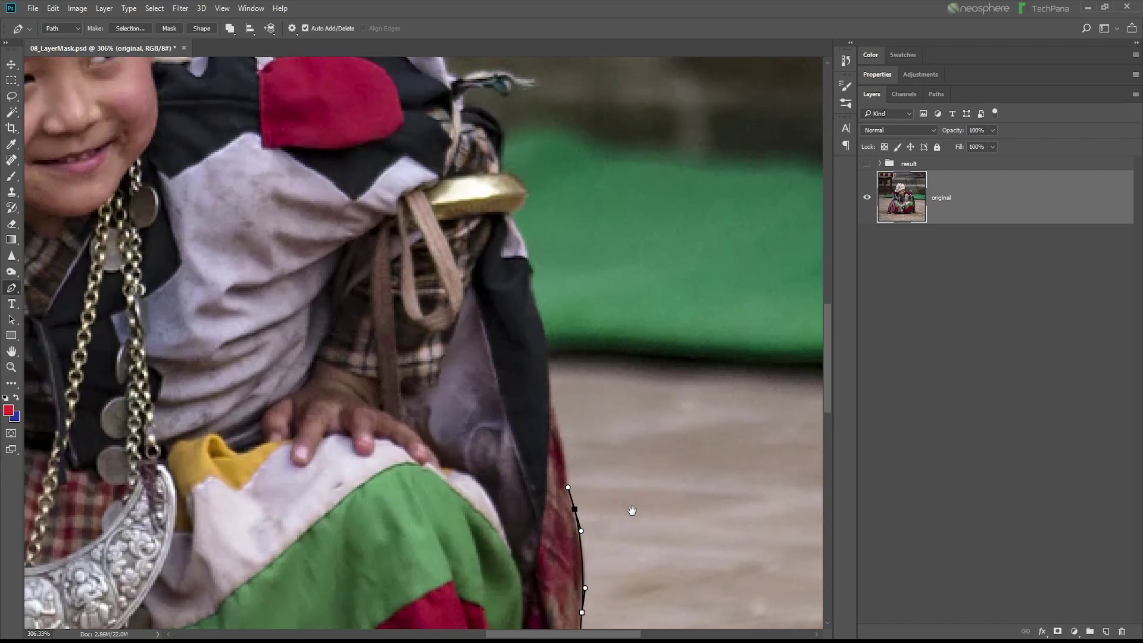
mouse_move(558, 434)
mouse_down()
mouse_move(550, 411)
mouse_move(568, 521)
mouse_move(531, 373)
mouse_move(545, 346)
mouse_move(552, 488)
mouse_up()
click(546, 476)
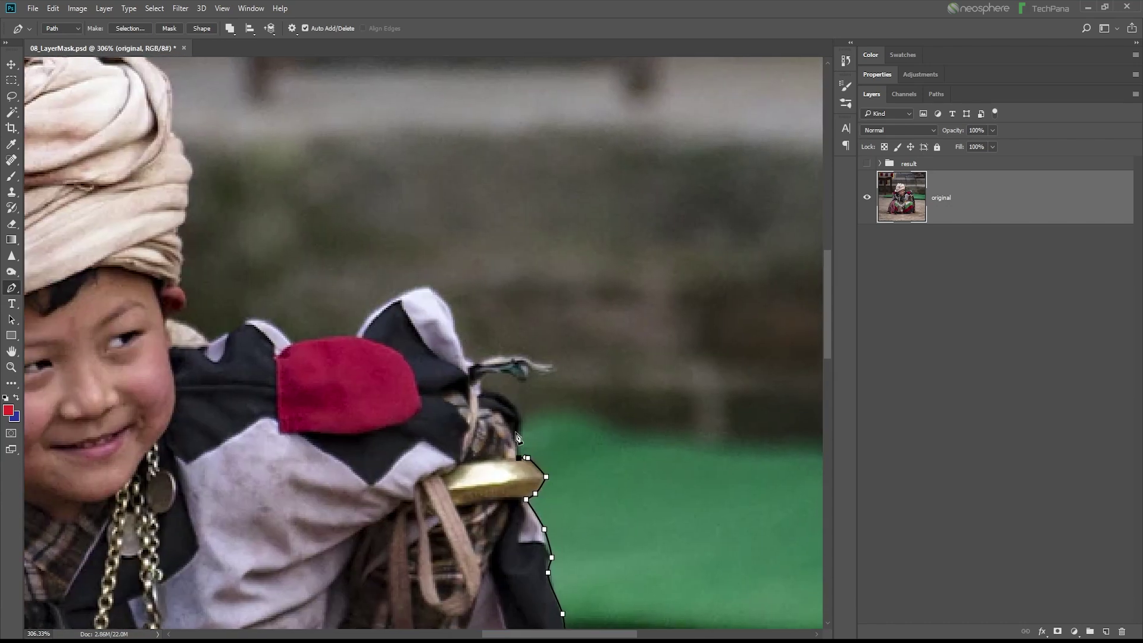
drag(519, 428, 523, 417)
Trace the path around the cloth strap's tip and along its edge.
click(484, 392)
drag(504, 373, 555, 376)
click(522, 381)
click(553, 368)
click(515, 357)
drag(494, 359, 479, 366)
click(477, 362)
Carry the path over the striped shoulder cloth toward the ear.
mouse_move(453, 326)
mouse_down()
mouse_move(453, 314)
mouse_move(547, 432)
mouse_move(517, 400)
mouse_move(473, 431)
mouse_up()
click(454, 451)
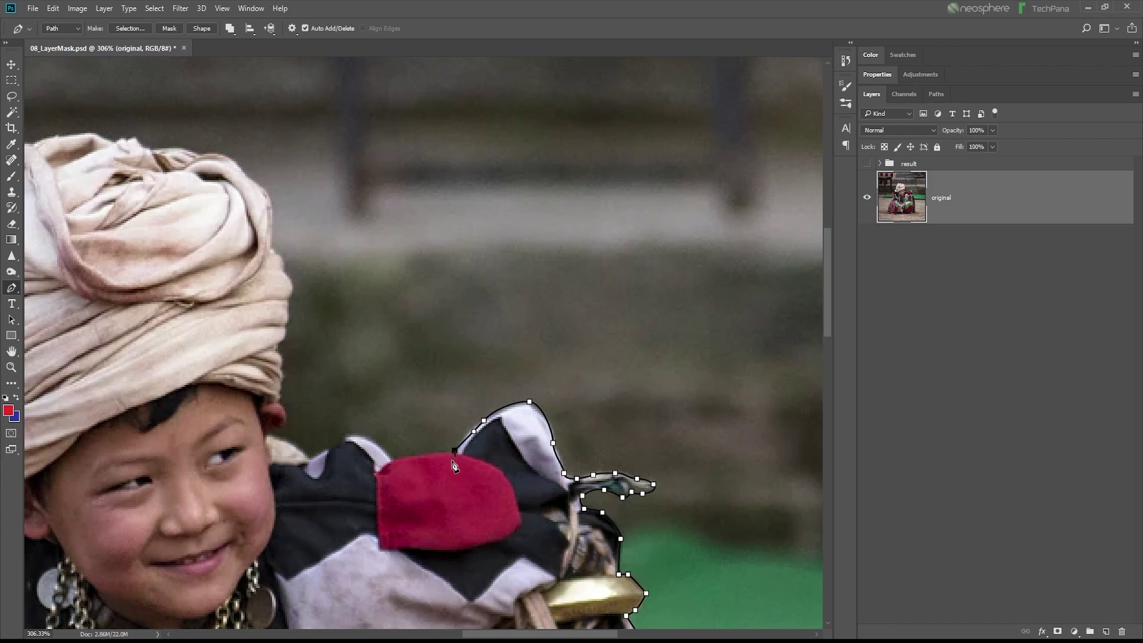
mouse_move(456, 467)
mouse_down()
mouse_move(680, 442)
mouse_move(591, 417)
mouse_up()
click(615, 434)
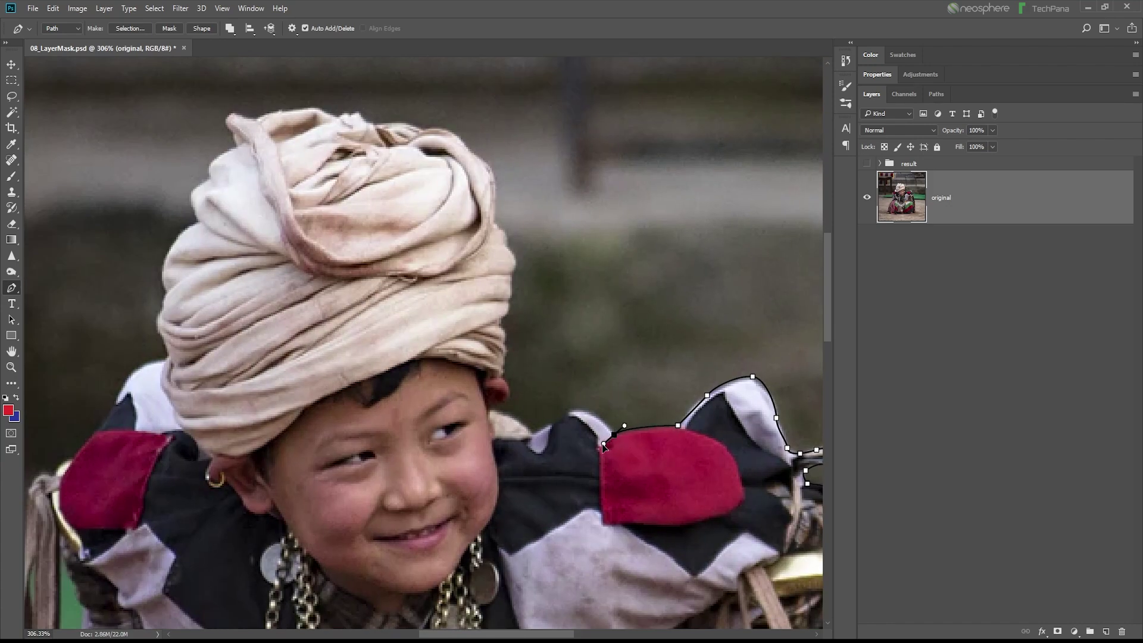
click(590, 412)
click(539, 429)
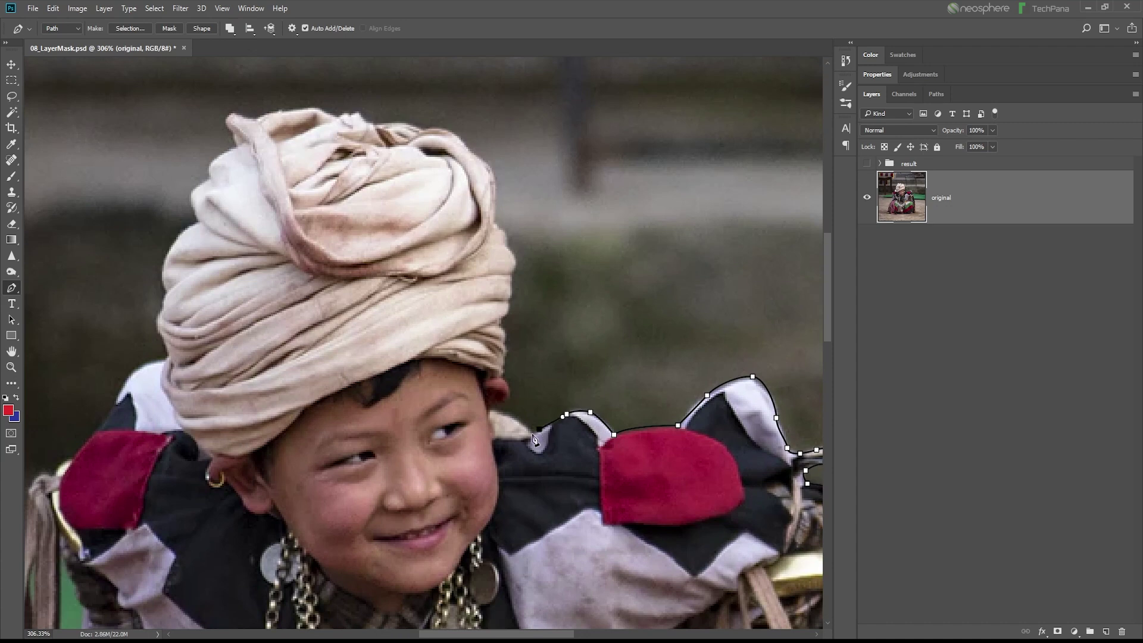
drag(493, 412, 465, 405)
alt+click(494, 413)
drag(513, 401, 511, 394)
scroll(506, 384, up, 2)
scroll(507, 378, up, 2)
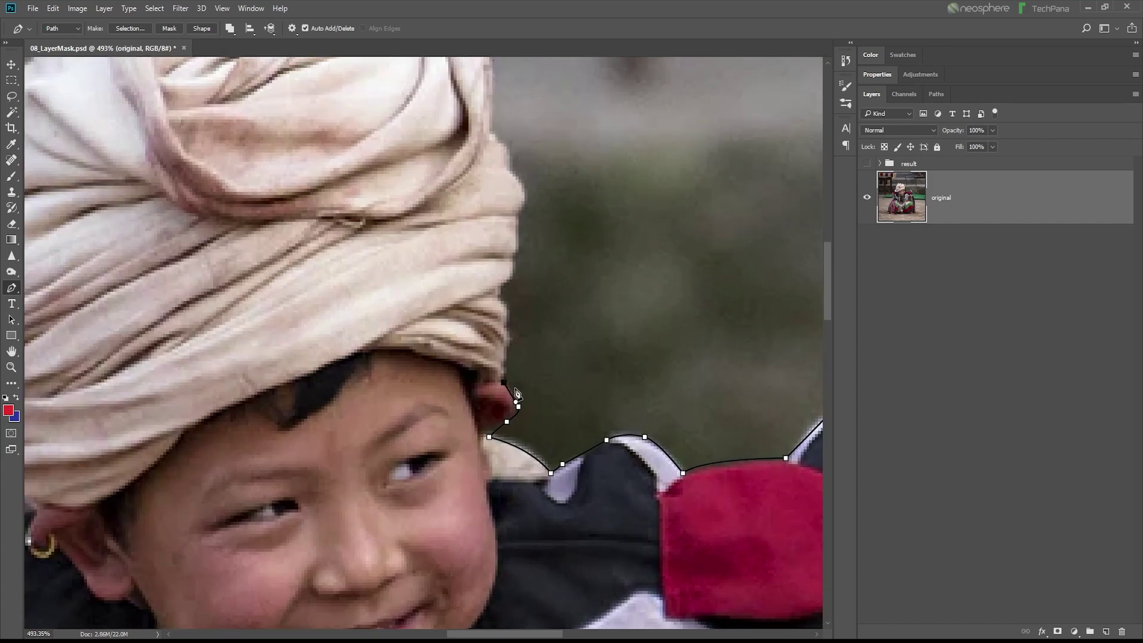
Trace the path up the turban's side to its top.
click(507, 352)
click(507, 325)
click(501, 294)
drag(515, 261, 518, 236)
click(519, 228)
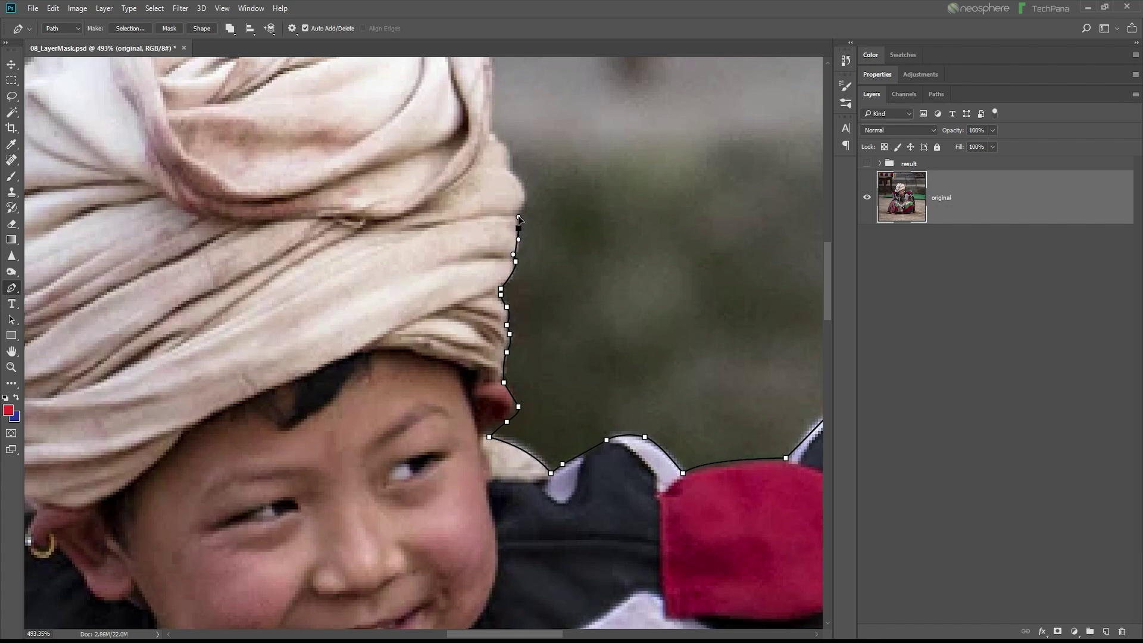
drag(528, 201, 528, 191)
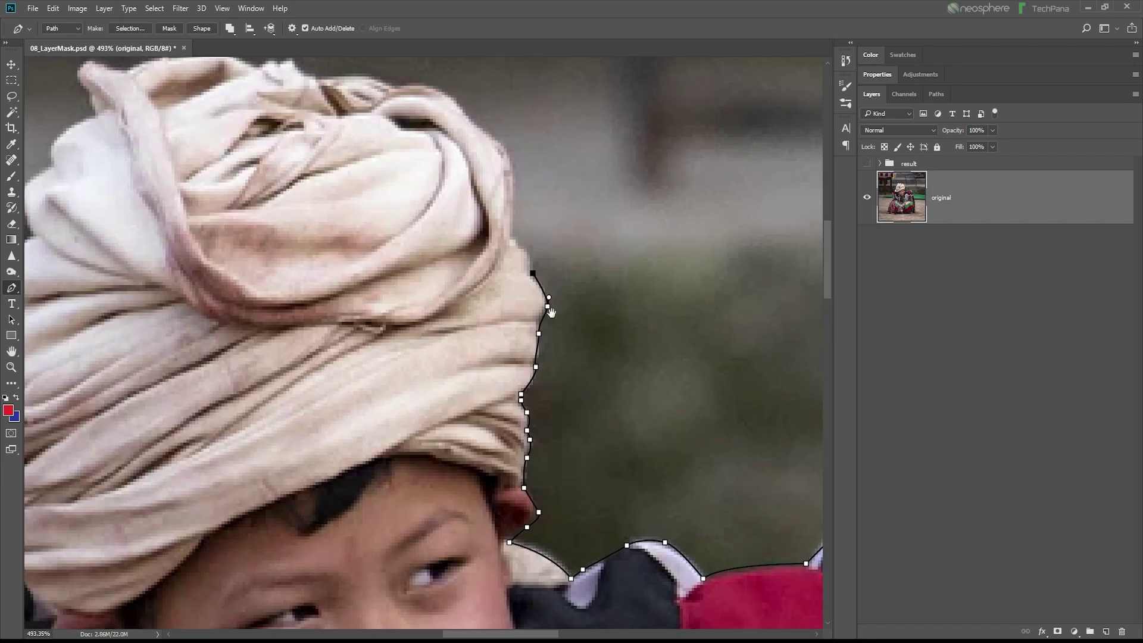
mouse_move(495, 136)
mouse_down()
mouse_move(523, 296)
mouse_move(526, 248)
mouse_up()
mouse_move(500, 188)
mouse_down()
mouse_move(480, 175)
mouse_move(557, 276)
mouse_move(543, 261)
mouse_up()
Curve the path across the turban's top fold and down its left side.
click(502, 263)
drag(438, 258, 419, 266)
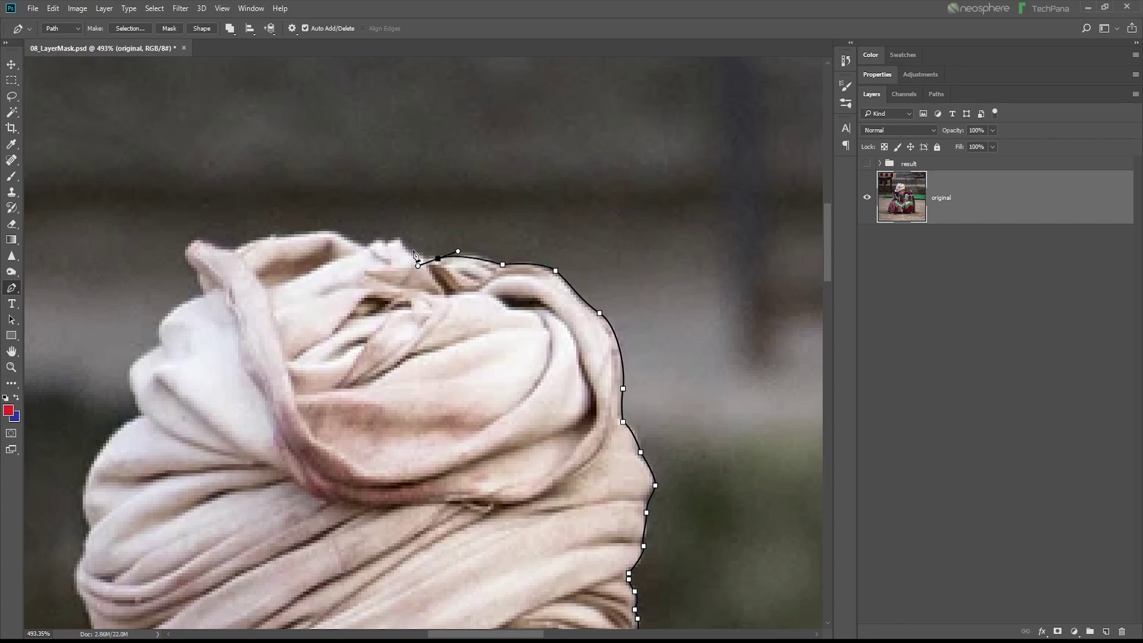
mouse_move(400, 241)
mouse_down()
mouse_move(569, 263)
mouse_move(513, 246)
mouse_up()
click(460, 258)
drag(404, 257, 395, 255)
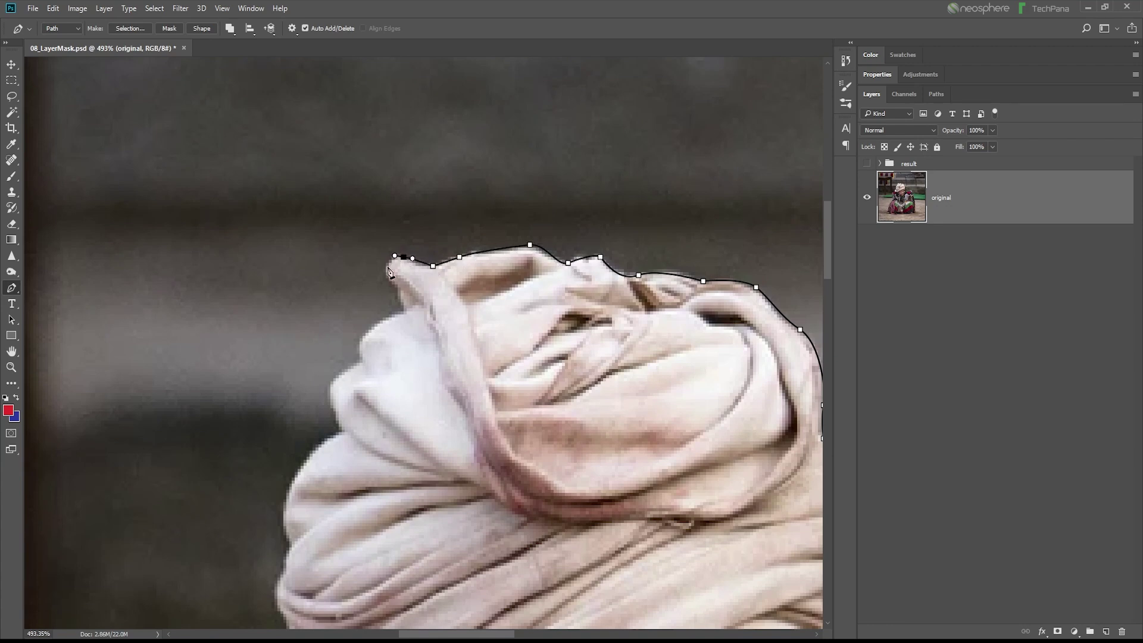
click(389, 272)
click(401, 293)
drag(403, 308, 406, 312)
mouse_move(363, 342)
mouse_down()
mouse_move(360, 362)
mouse_move(622, 221)
mouse_up()
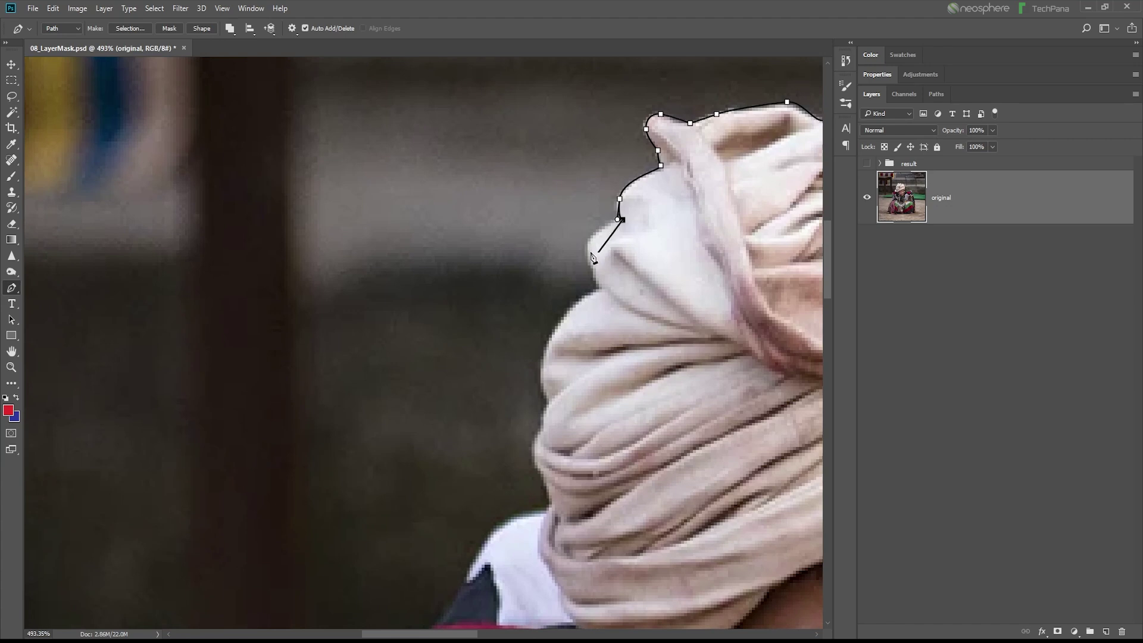
mouse_move(602, 289)
mouse_down()
mouse_move(611, 295)
mouse_move(602, 199)
mouse_up()
mouse_move(573, 241)
mouse_down()
mouse_move(568, 249)
mouse_move(609, 192)
mouse_move(599, 235)
mouse_move(611, 157)
mouse_up()
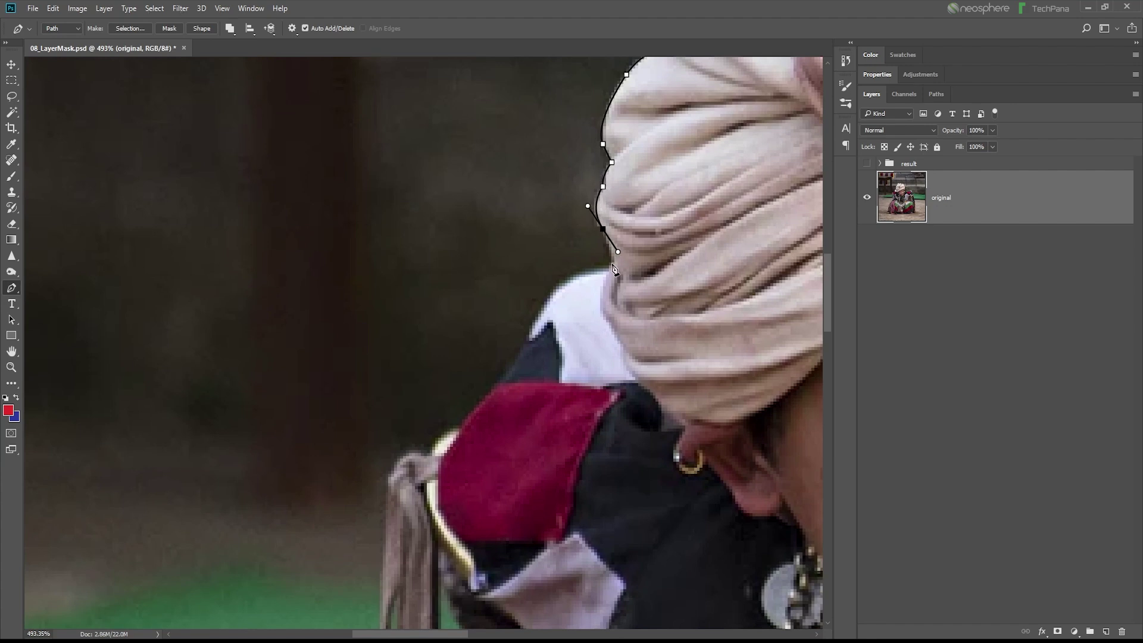
Extend the path down the left shoulder, past the white and red patches, and down the tassel.
mouse_move(612, 275)
mouse_down()
mouse_move(635, 160)
mouse_move(565, 194)
mouse_up()
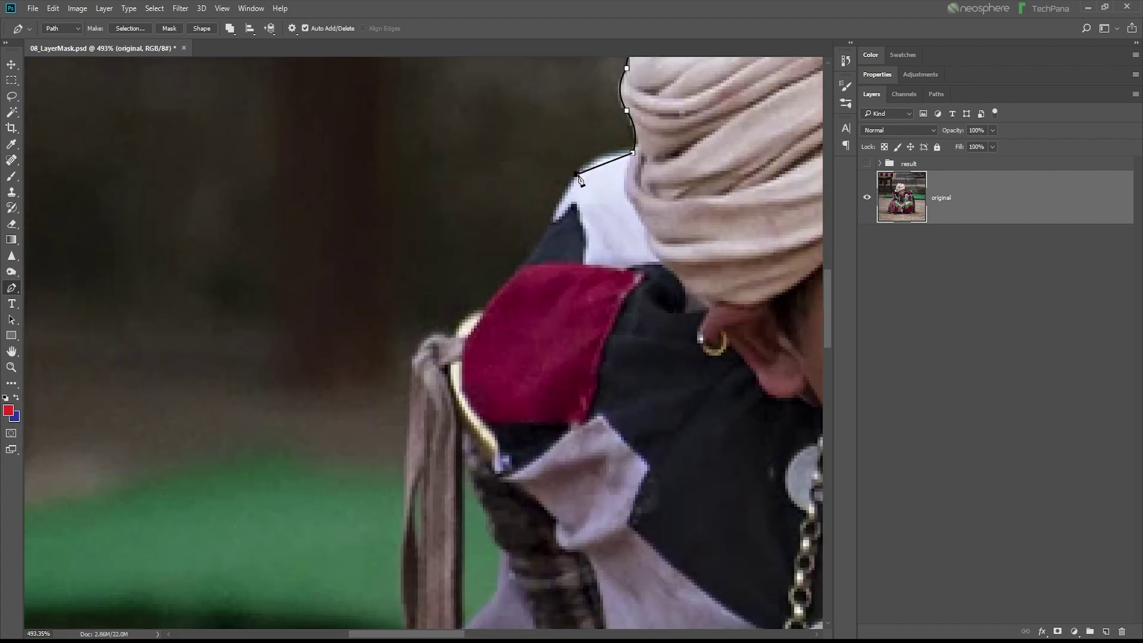
drag(538, 246, 529, 258)
drag(494, 295, 538, 200)
click(528, 212)
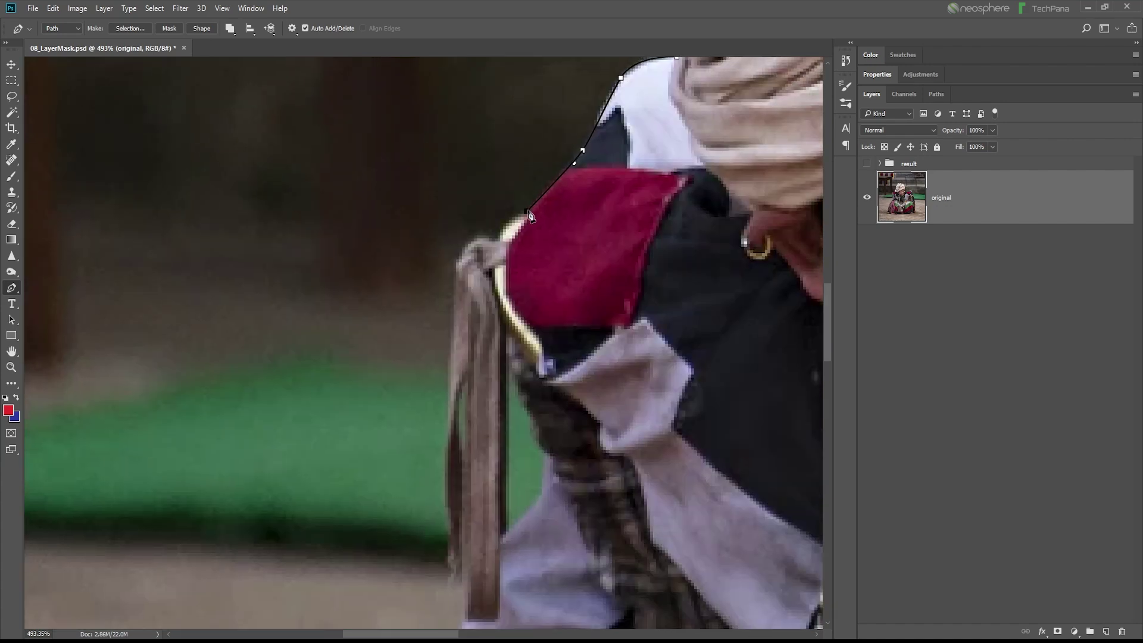
mouse_move(494, 244)
mouse_down()
mouse_move(482, 194)
mouse_move(471, 241)
mouse_up()
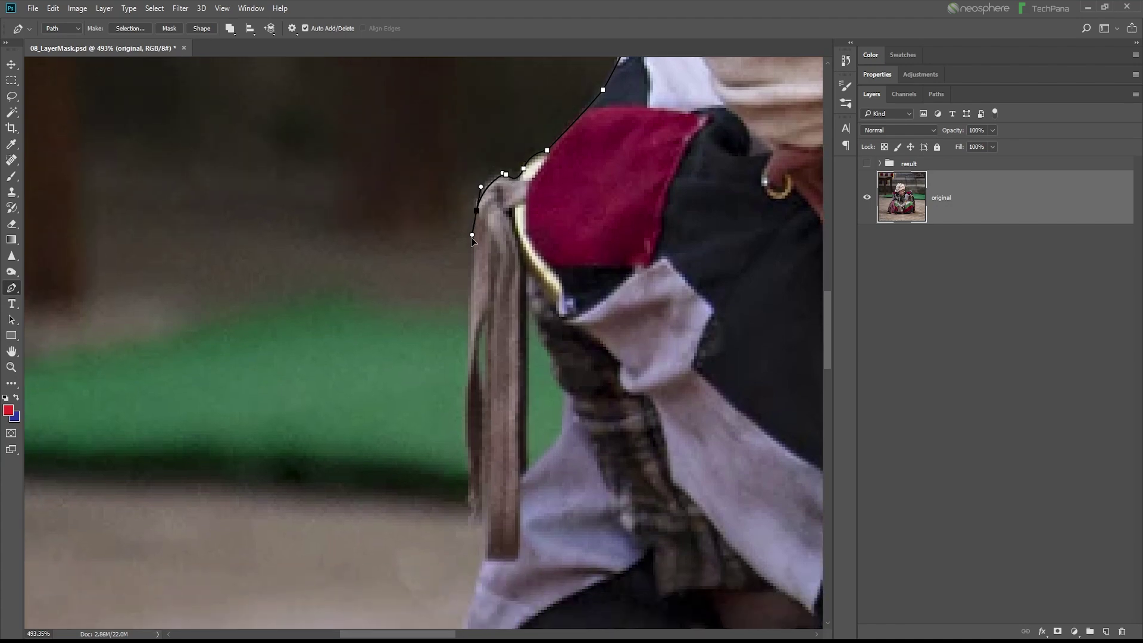
drag(464, 310, 466, 328)
mouse_move(464, 377)
mouse_down()
mouse_move(466, 387)
mouse_move(457, 325)
mouse_move(463, 402)
mouse_move(460, 294)
mouse_up()
Trace the draped gray cloth down to the floor, then zoom out to see the whole path.
drag(474, 337, 474, 353)
drag(465, 397, 457, 423)
mouse_move(421, 528)
mouse_down()
mouse_move(533, 301)
mouse_move(506, 320)
mouse_move(554, 195)
mouse_move(517, 224)
mouse_up()
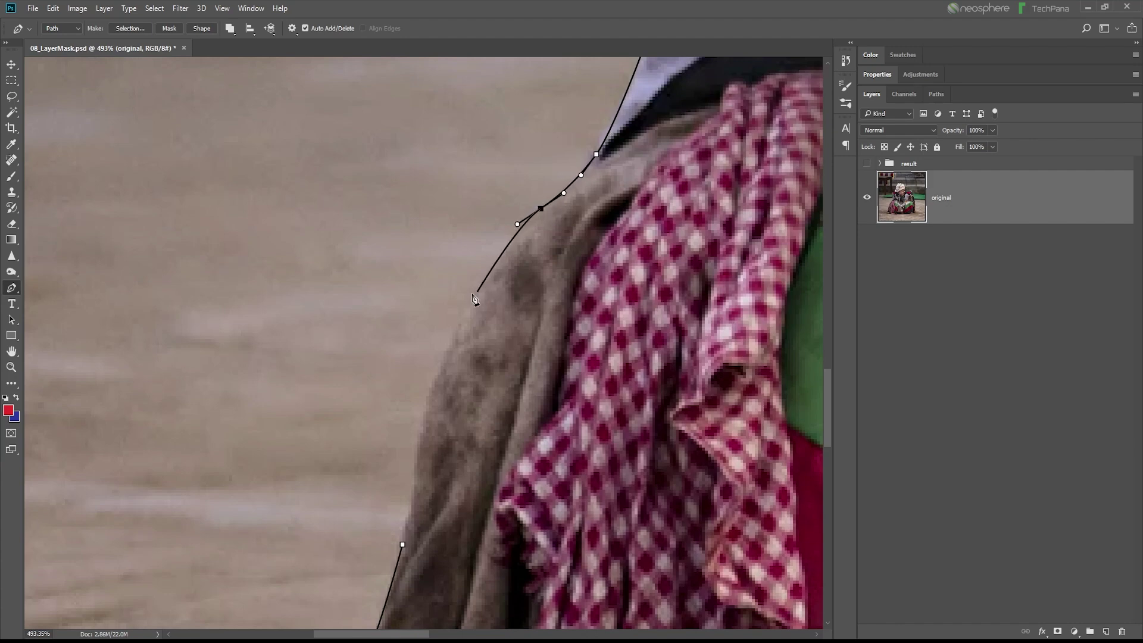
mouse_move(466, 302)
mouse_down()
mouse_move(447, 351)
mouse_move(531, 157)
mouse_up()
drag(497, 256, 492, 295)
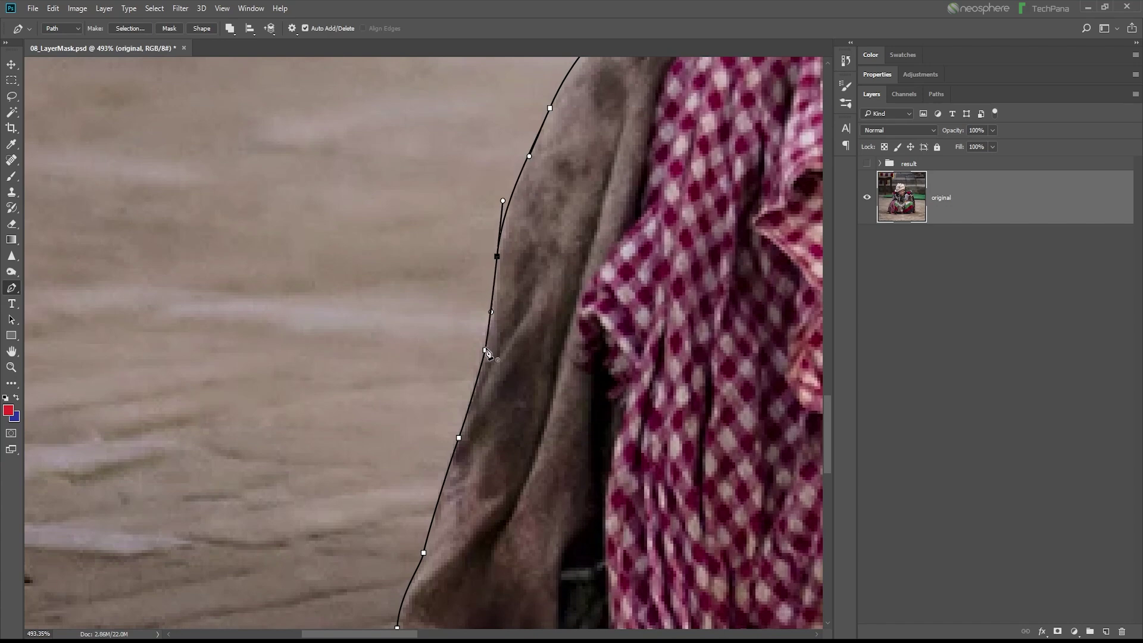
scroll(520, 318, down, 4)
scroll(521, 317, down, 1)
scroll(523, 319, down, 2)
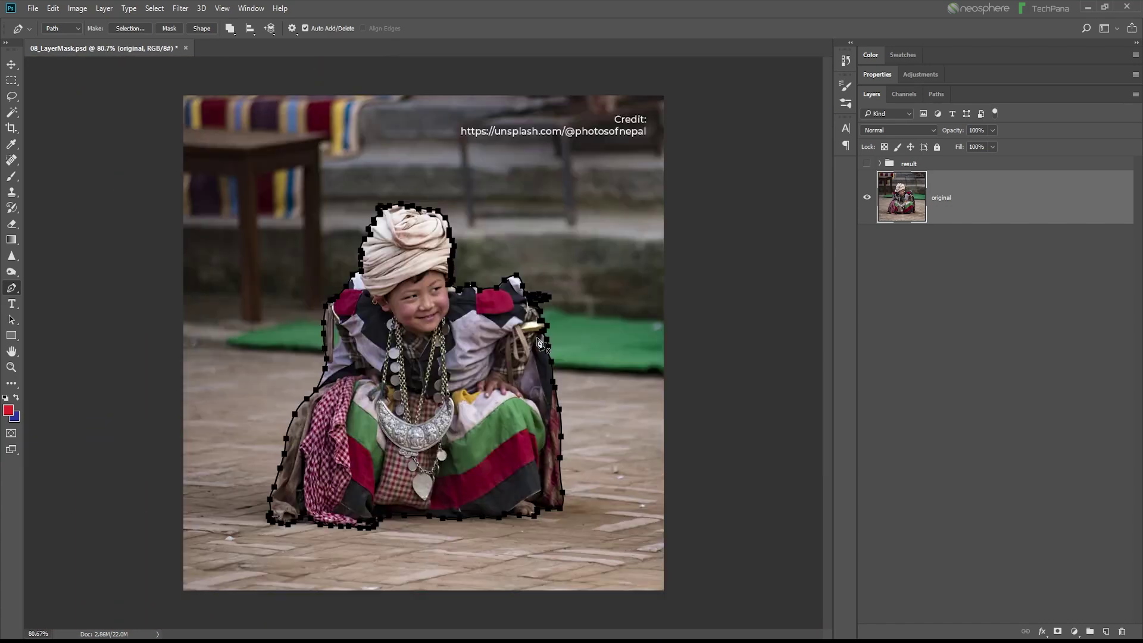
Load the child's Work Path outline from the Paths panel as an active selection.
scroll(539, 343, down, 1)
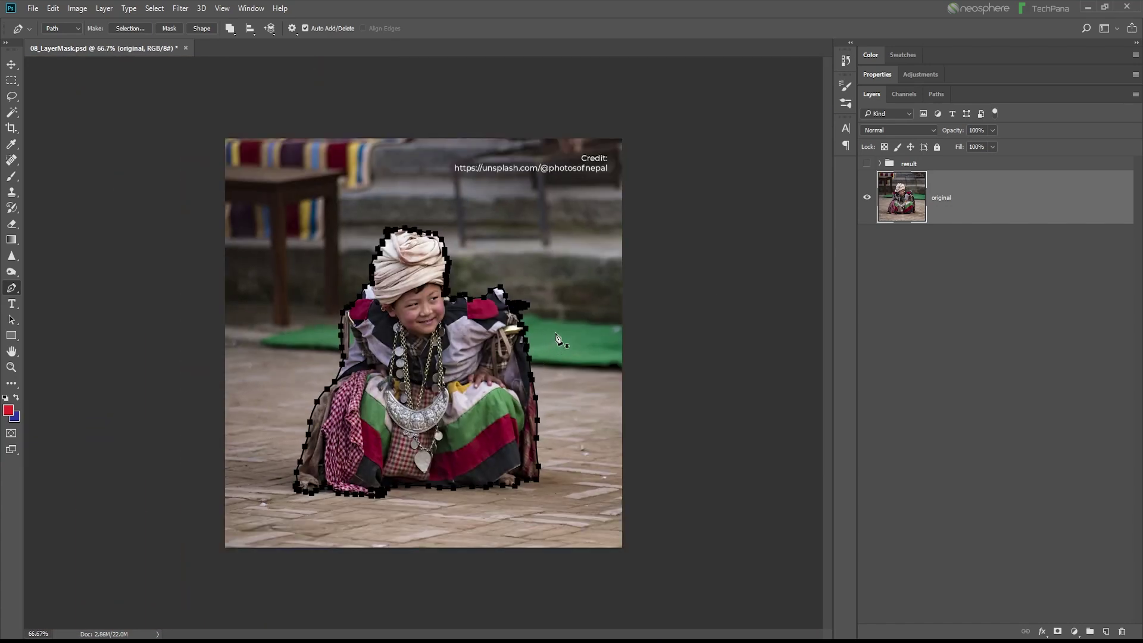
click(936, 94)
click(1056, 631)
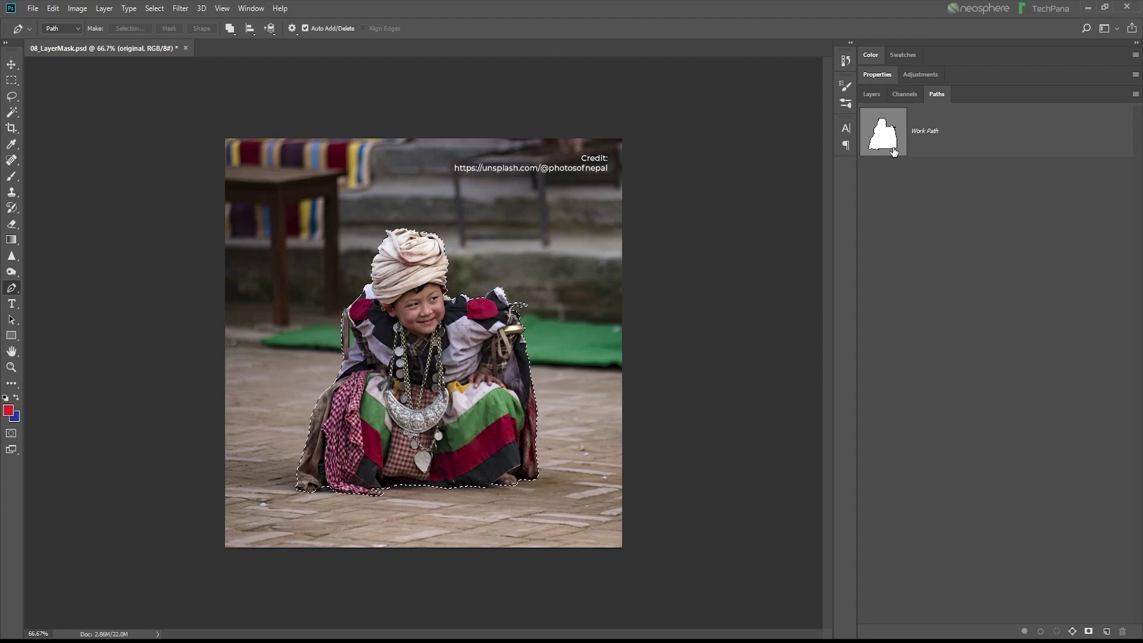
click(875, 95)
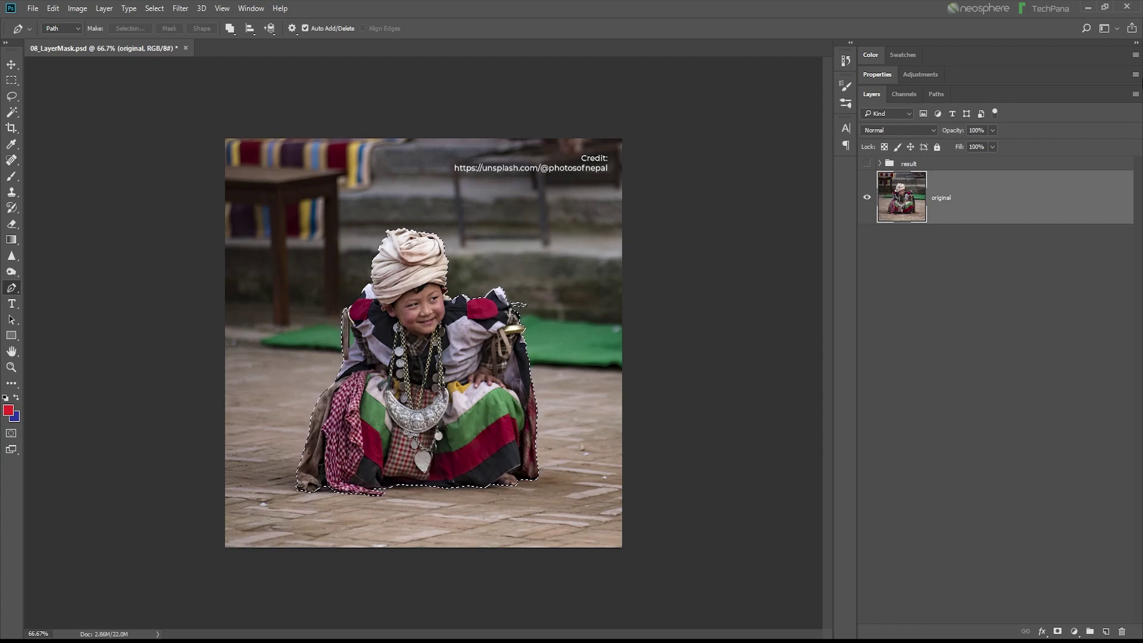
click(939, 97)
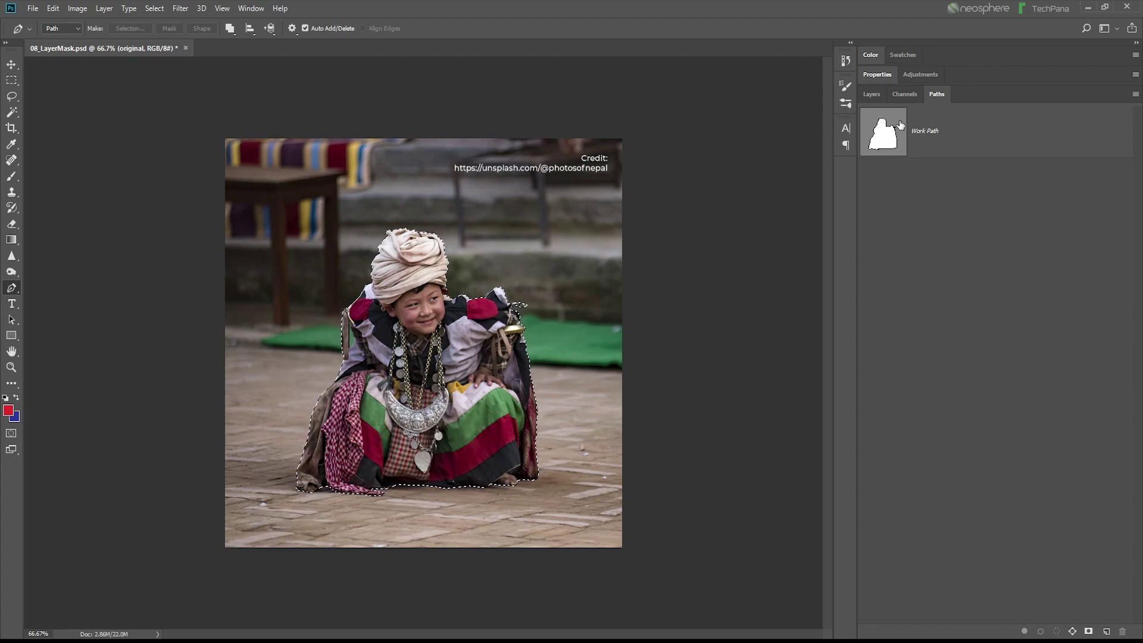
click(871, 94)
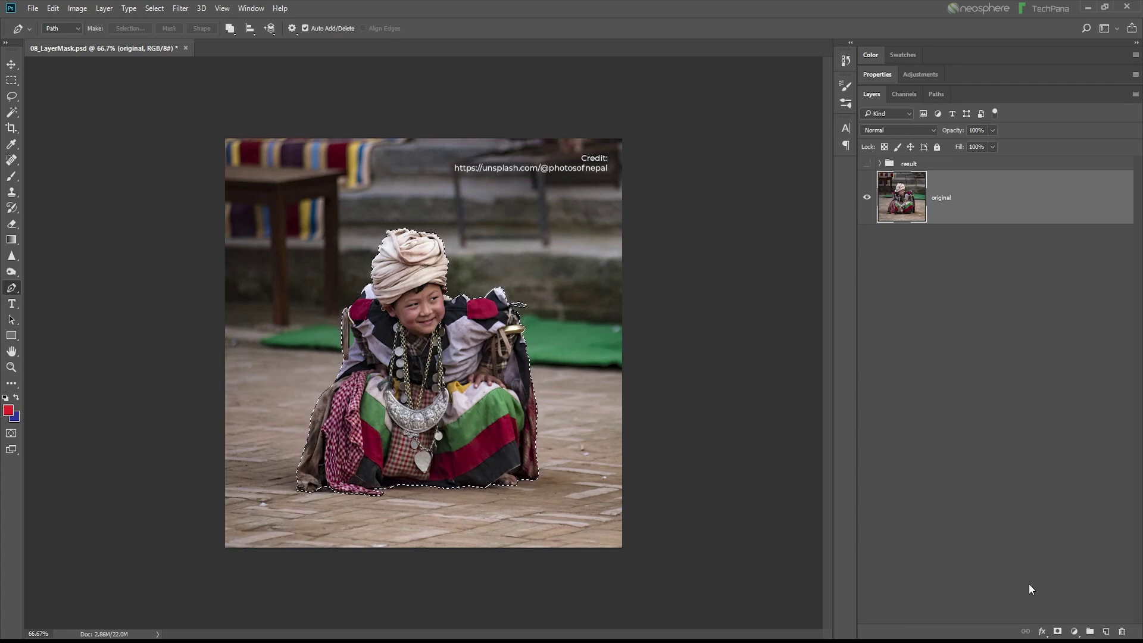
Add a layer mask to 'original' from the selection, then zoom in to inspect the cut-out edges.
click(1058, 631)
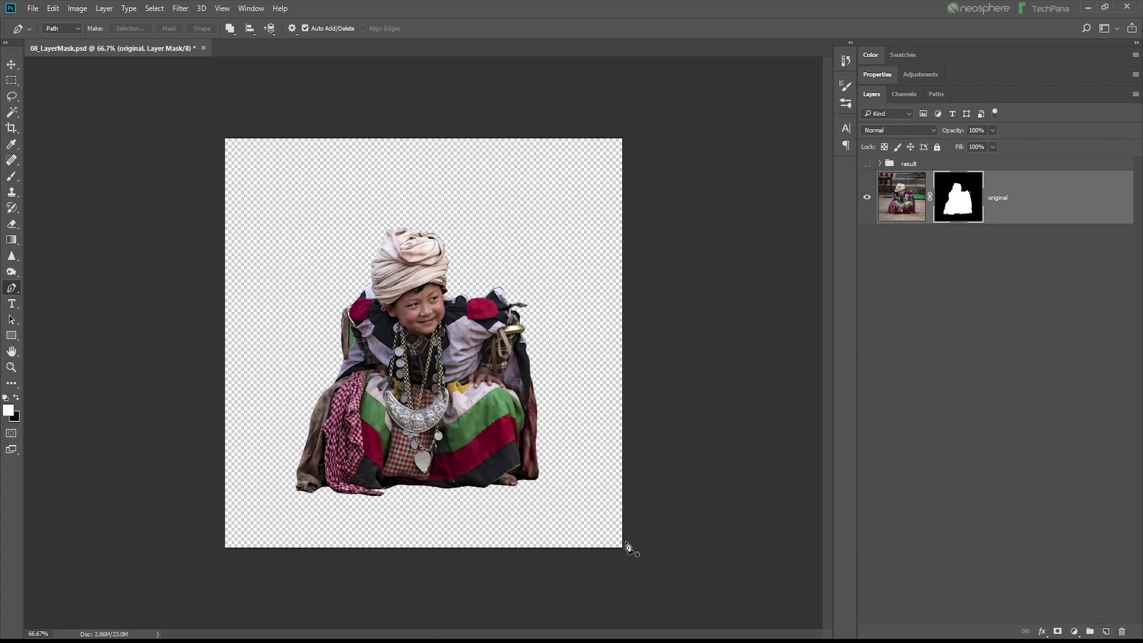
scroll(403, 314, up, 5)
scroll(354, 327, up, 2)
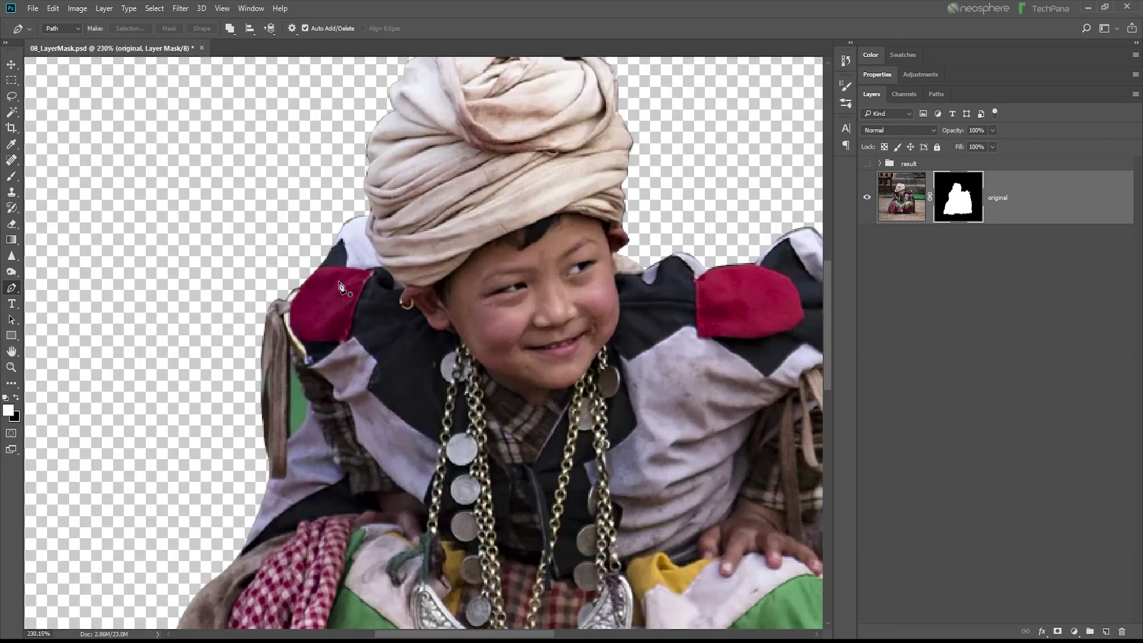
scroll(351, 328, up, 2)
scroll(344, 228, up, 2)
scroll(260, 349, down, 3)
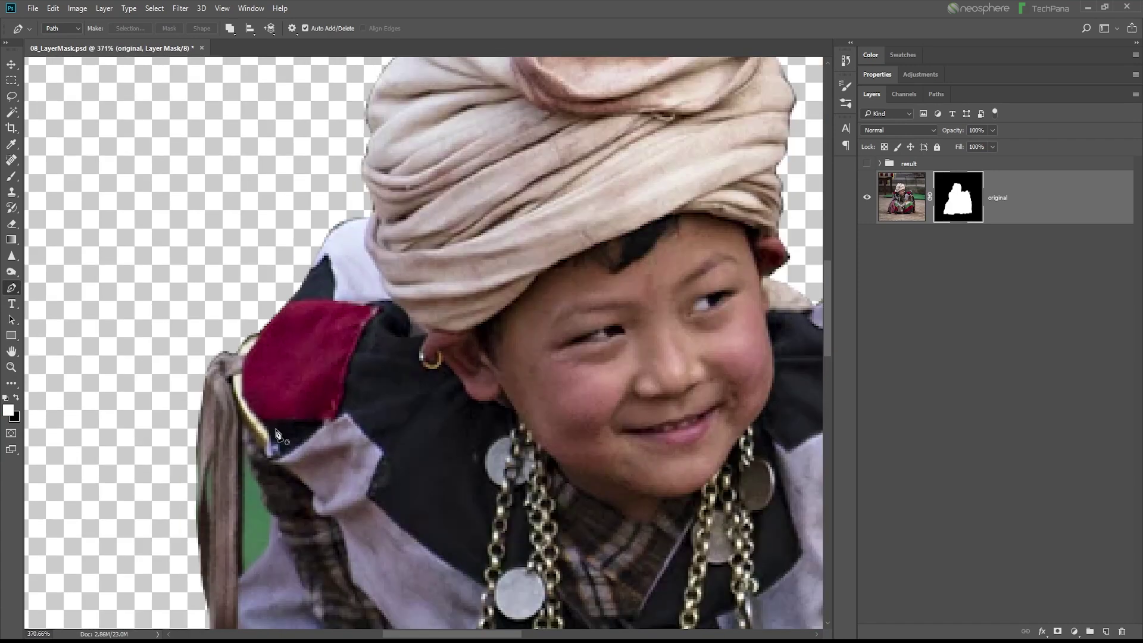
scroll(330, 397, up, 2)
scroll(331, 396, up, 1)
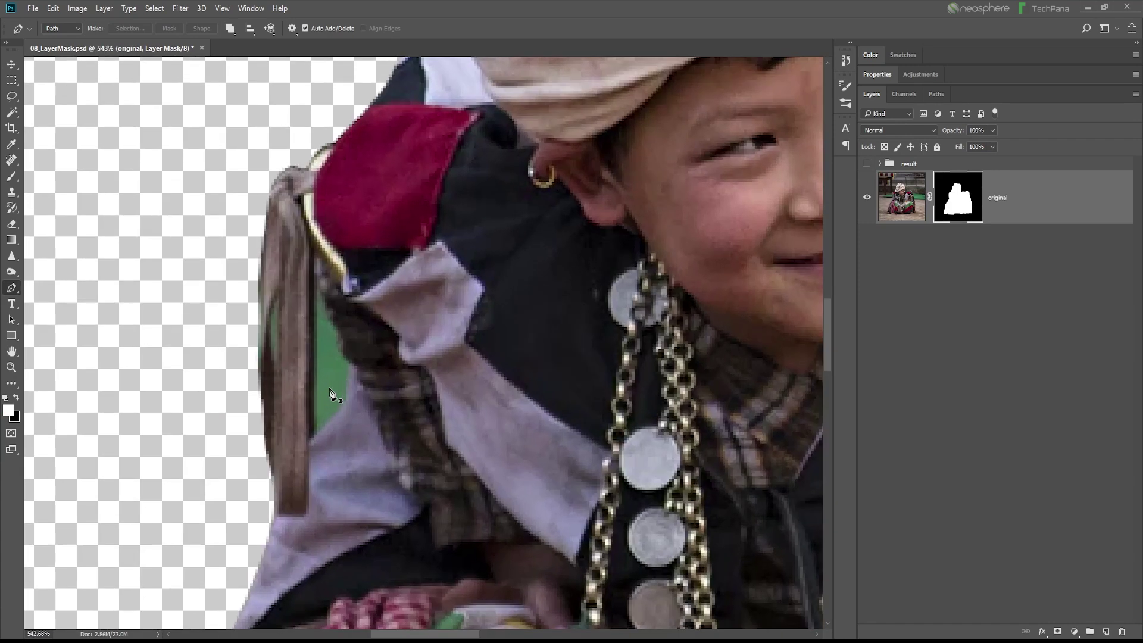
Pen-outline the leftover green patch beside the tassel and convert it to a selection.
scroll(326, 333, up, 1)
scroll(326, 329, down, 1)
click(315, 275)
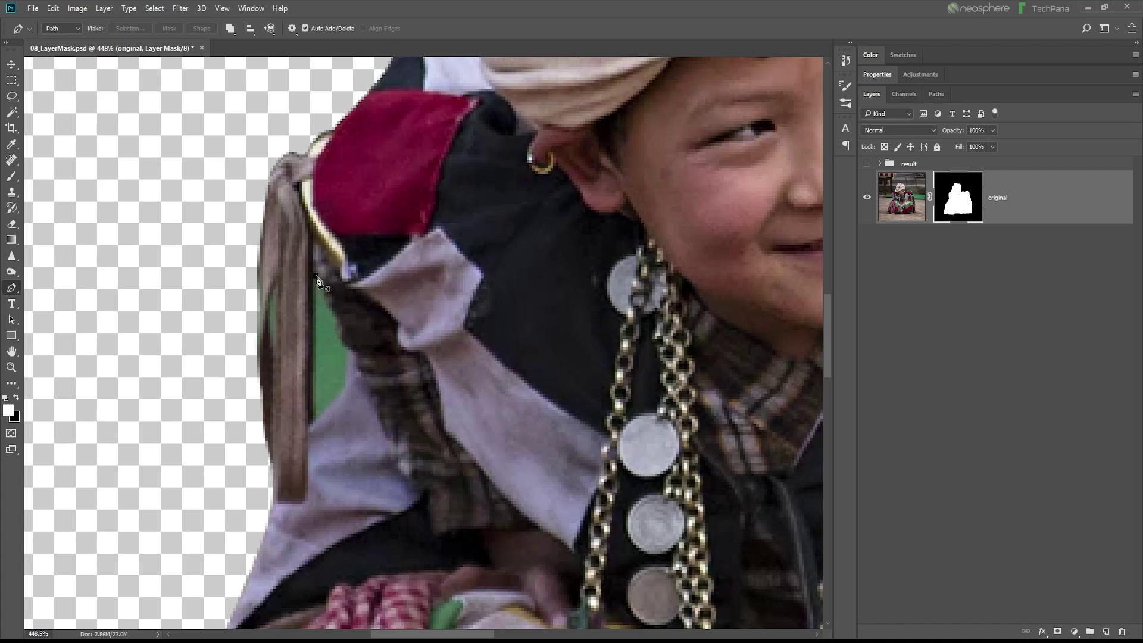
click(314, 374)
drag(311, 423, 349, 378)
click(346, 346)
drag(346, 347, 338, 333)
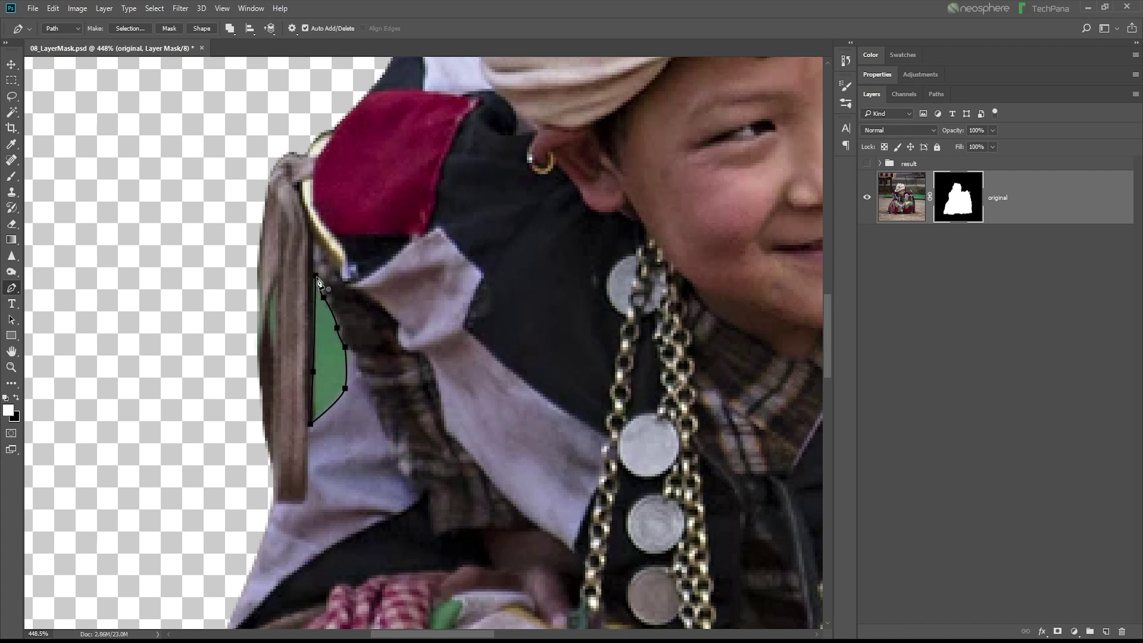
click(316, 276)
key(ctrl+Return)
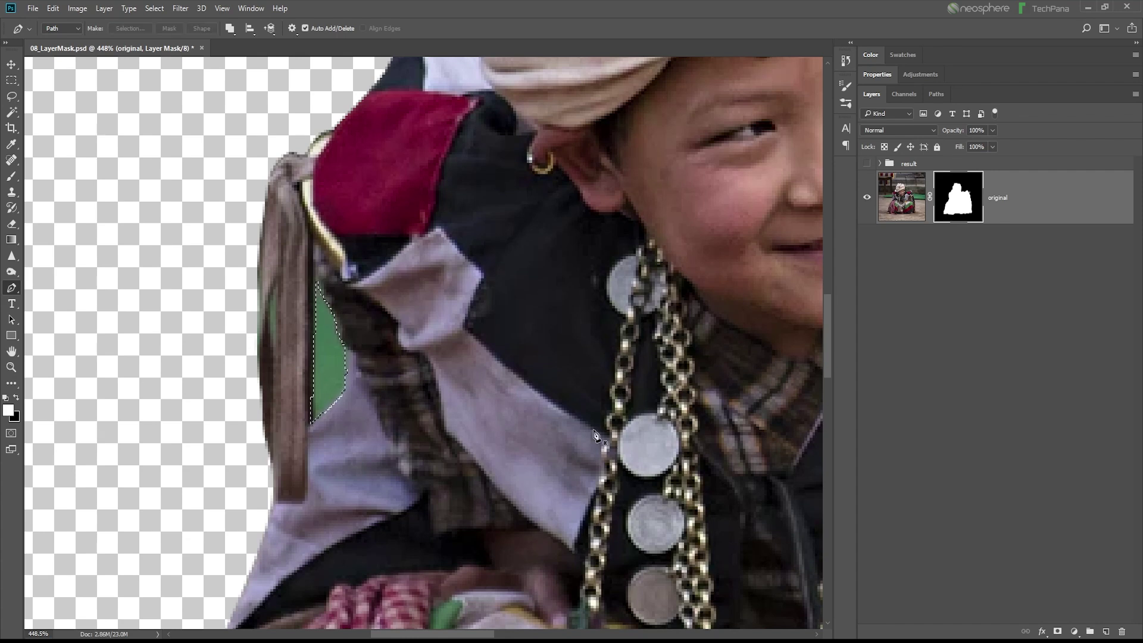
Fill the selection with black on the layer mask, deselect, and zoom to fit.
click(48, 9)
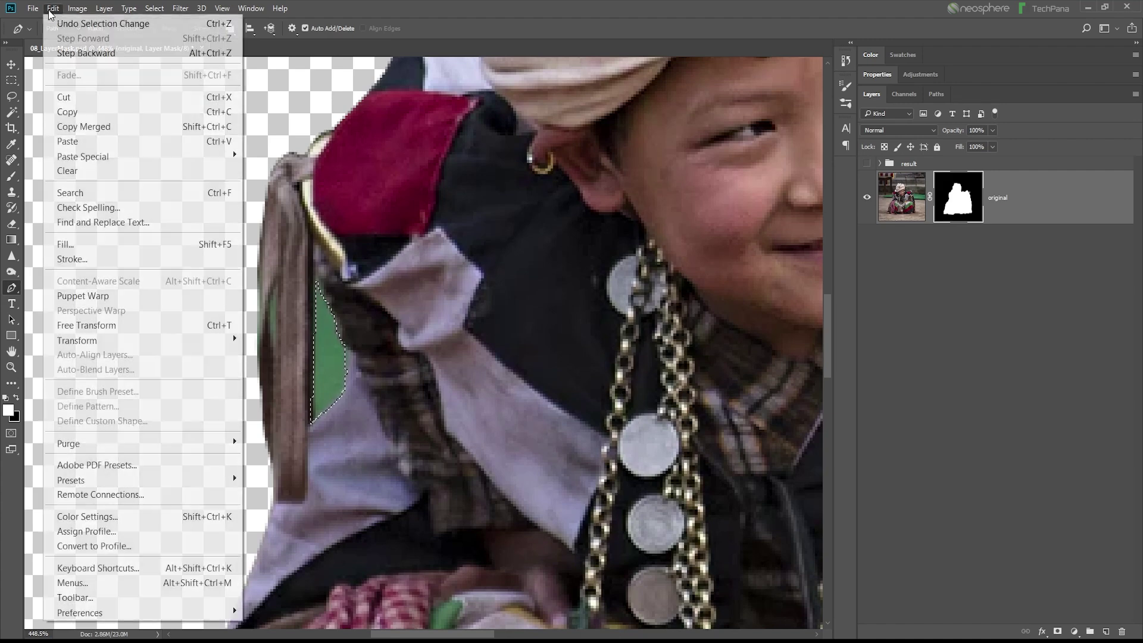
click(94, 245)
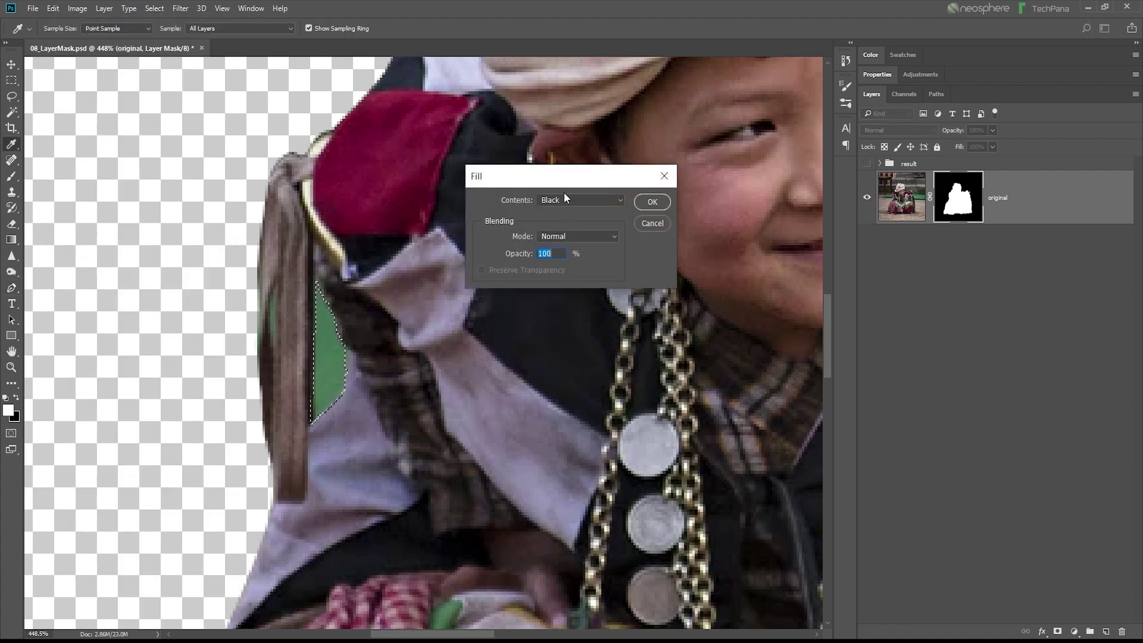
click(651, 204)
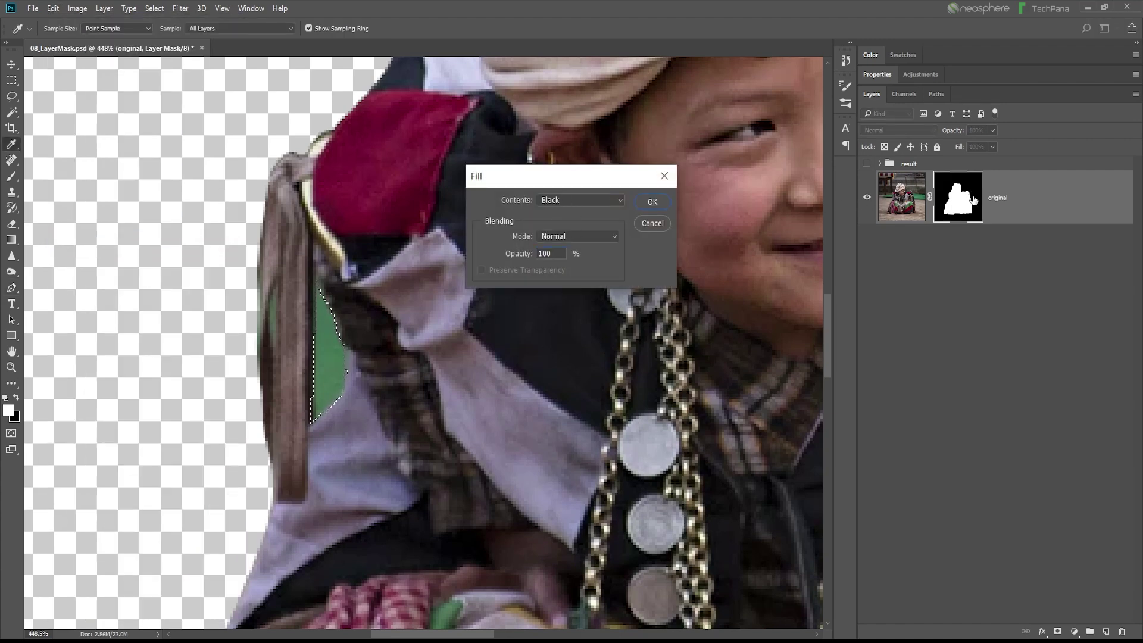
click(651, 201)
key(p)
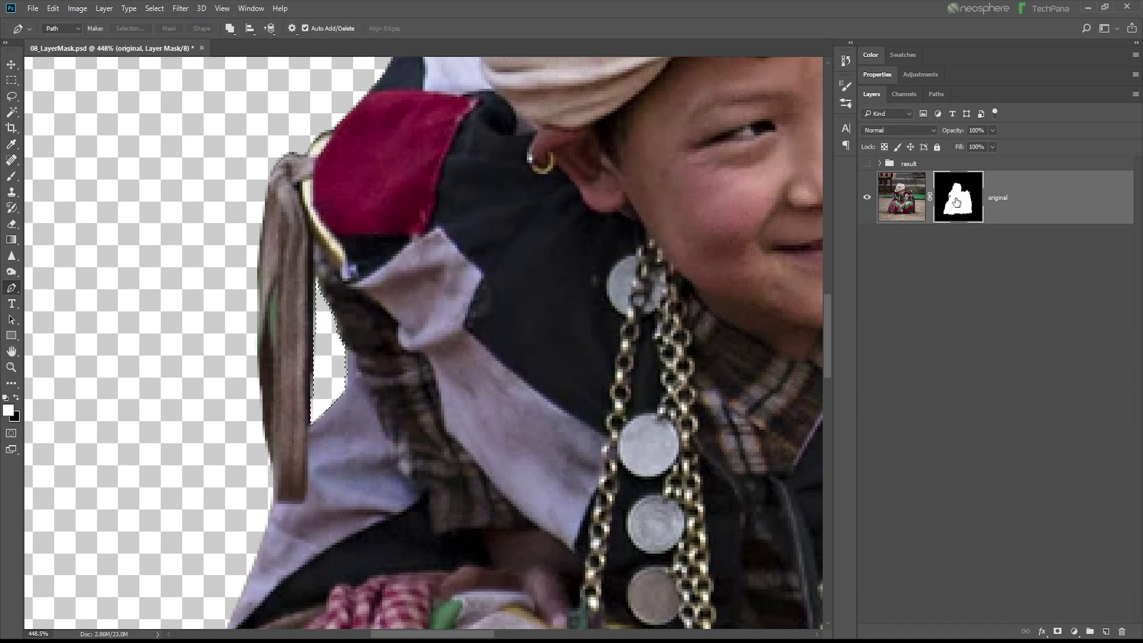
click(154, 9)
click(170, 36)
key(ctrl+0)
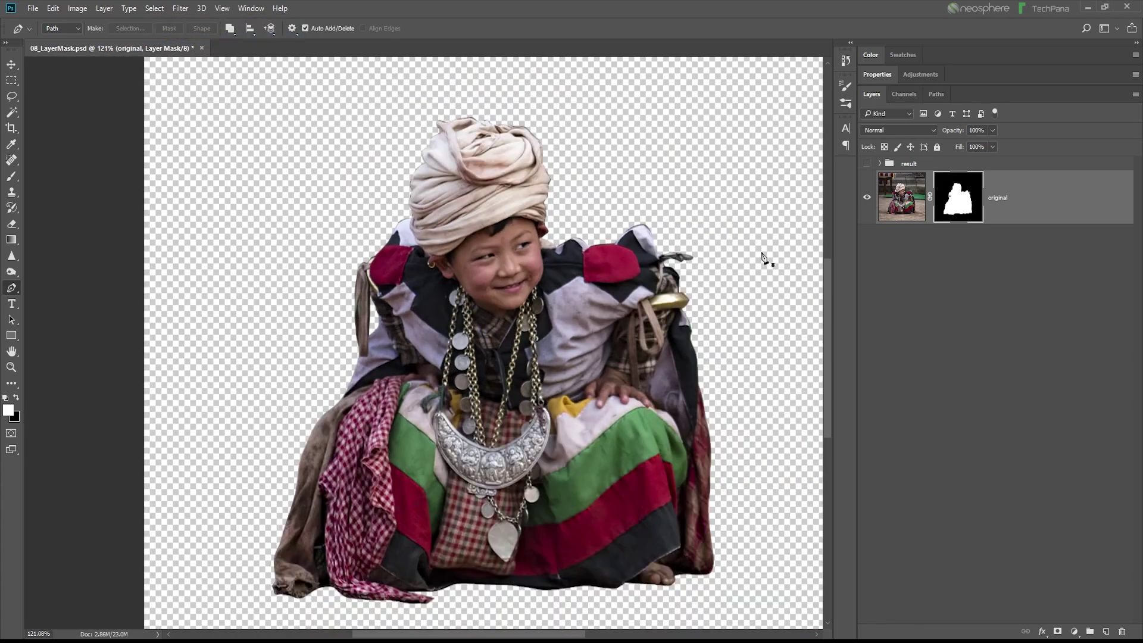
click(12, 176)
mouse_move(268, 185)
mouse_down()
mouse_move(372, 253)
mouse_move(178, 333)
mouse_move(173, 411)
mouse_up()
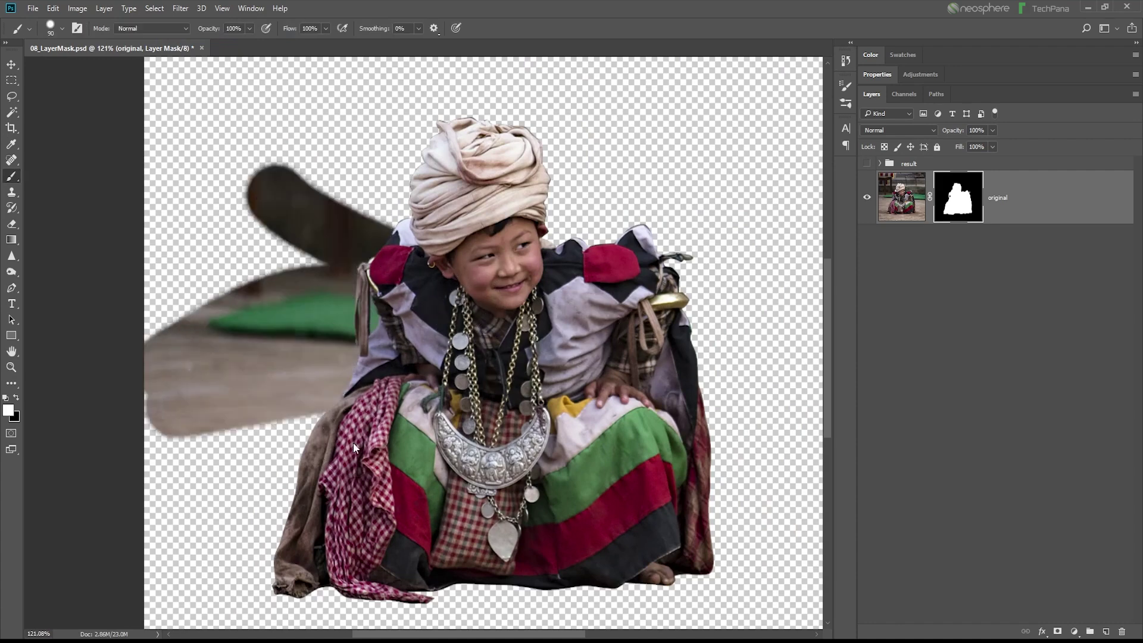
click(53, 8)
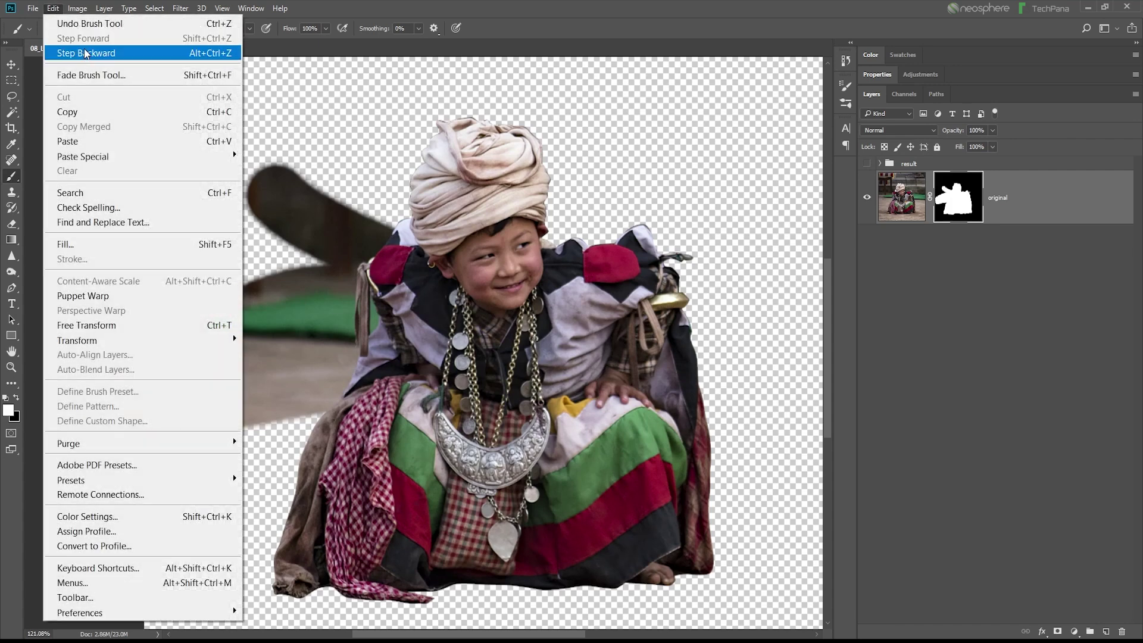
click(90, 27)
click(17, 399)
drag(354, 390, 631, 356)
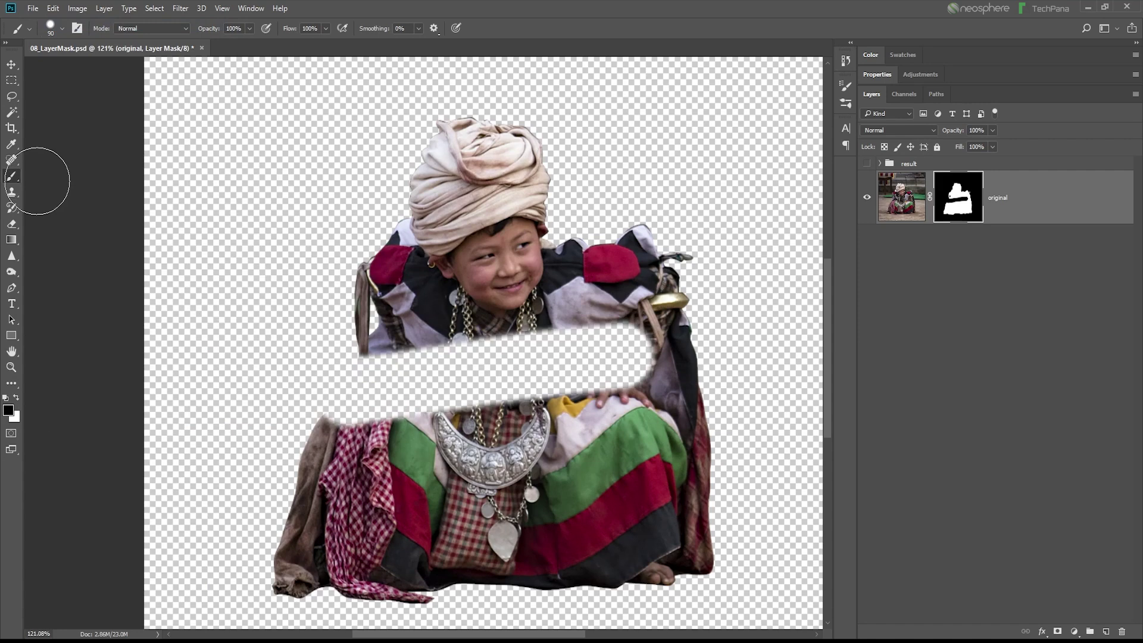
click(53, 9)
click(78, 22)
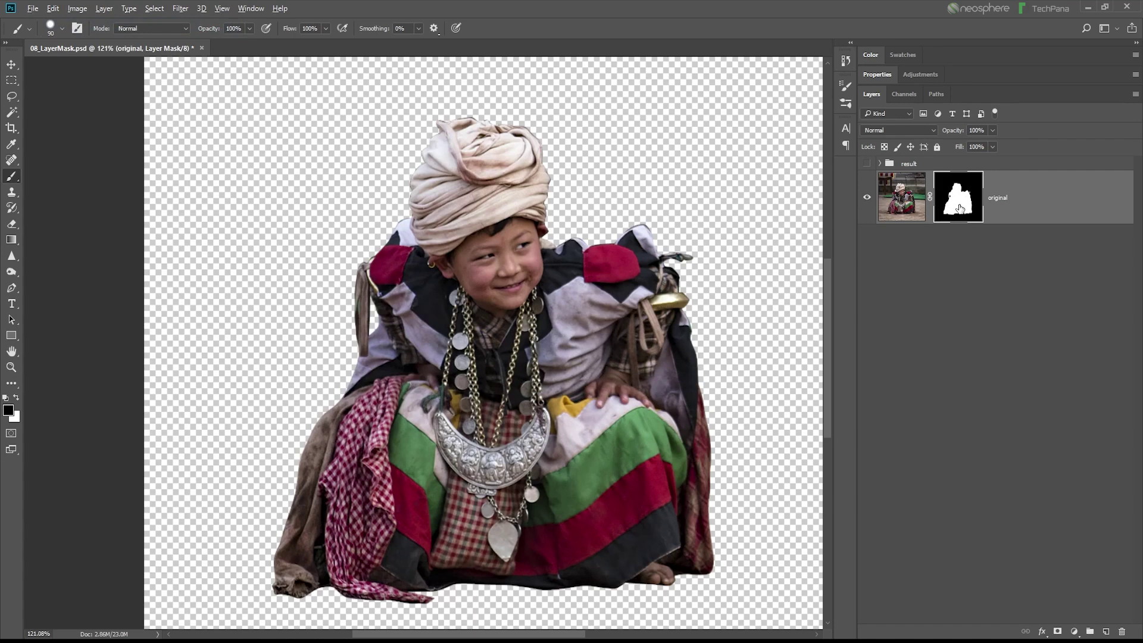
alt+click(961, 208)
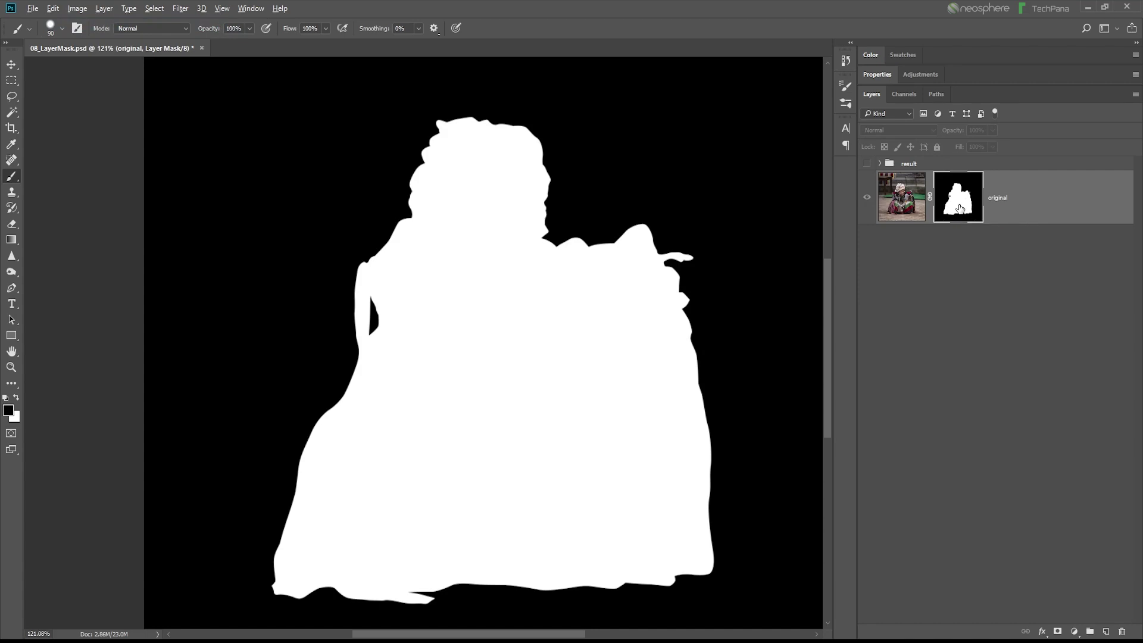
alt+click(961, 208)
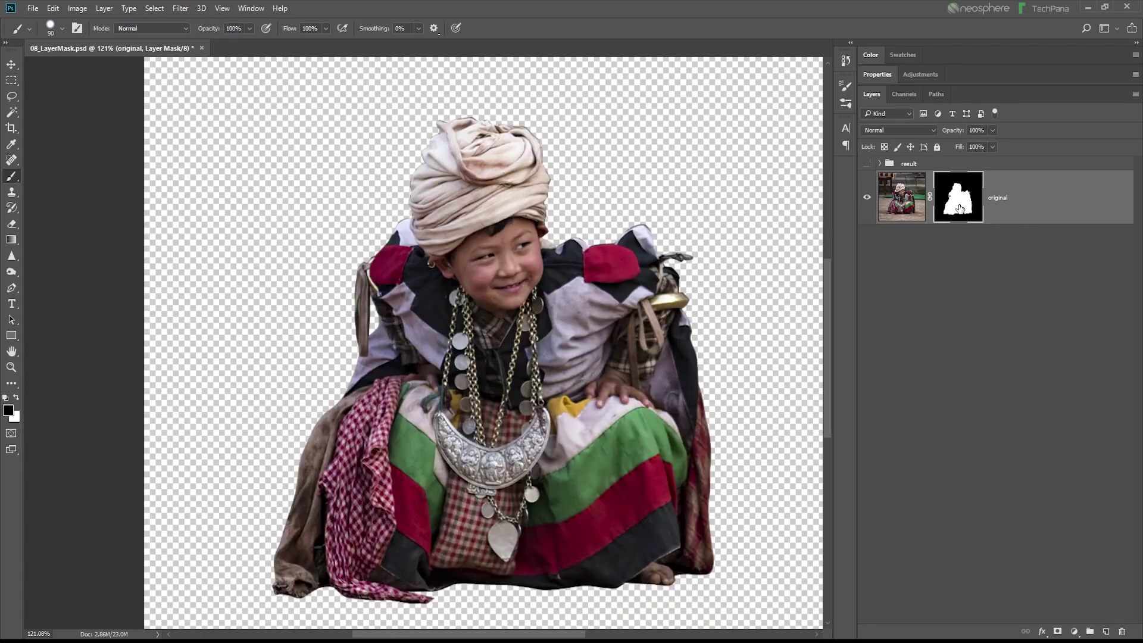
scroll(327, 326, up, 2)
scroll(327, 332, up, 5)
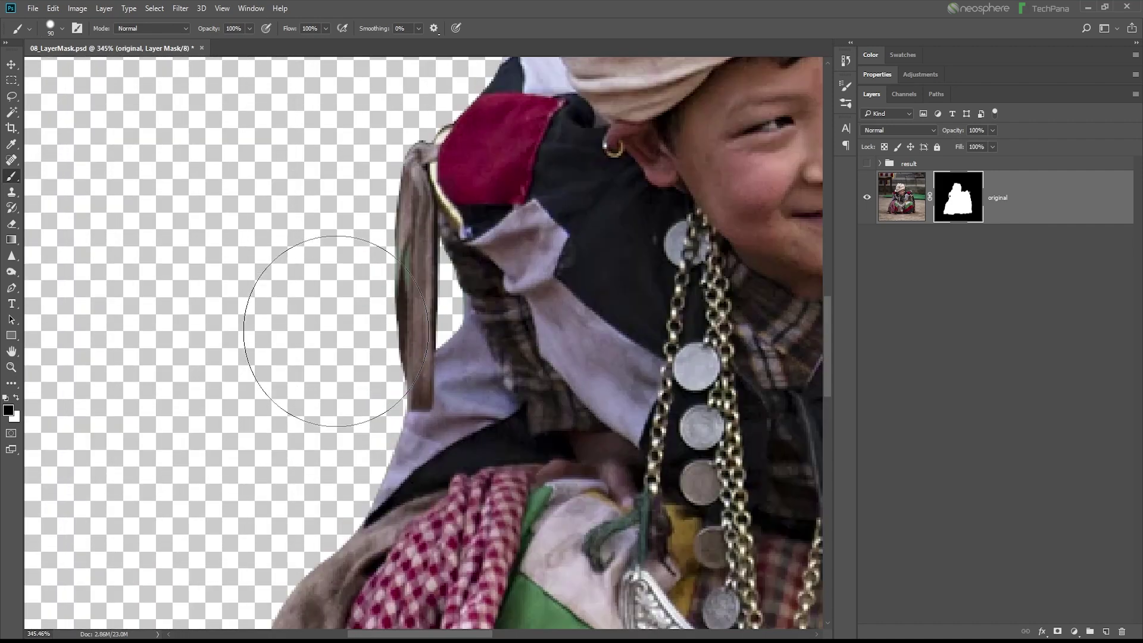
Pen-outline the green sliver beside the tassel and turn it into a selection while viewing the mask.
scroll(425, 278, up, 3)
click(12, 288)
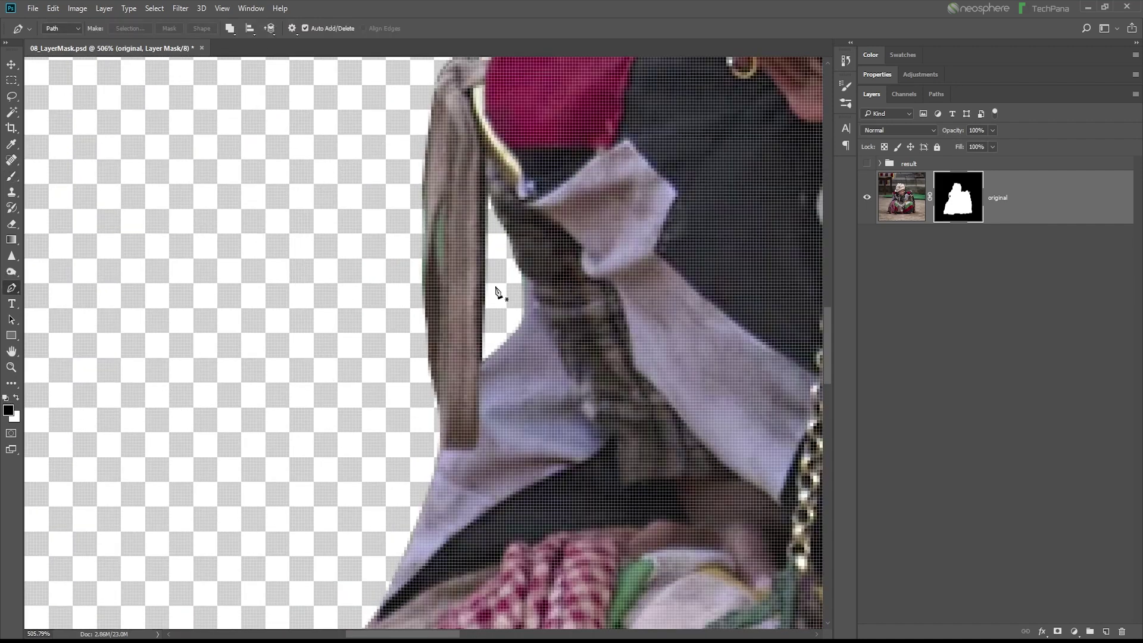
scroll(453, 254, up, 2)
scroll(447, 250, up, 2)
scroll(448, 253, up, 1)
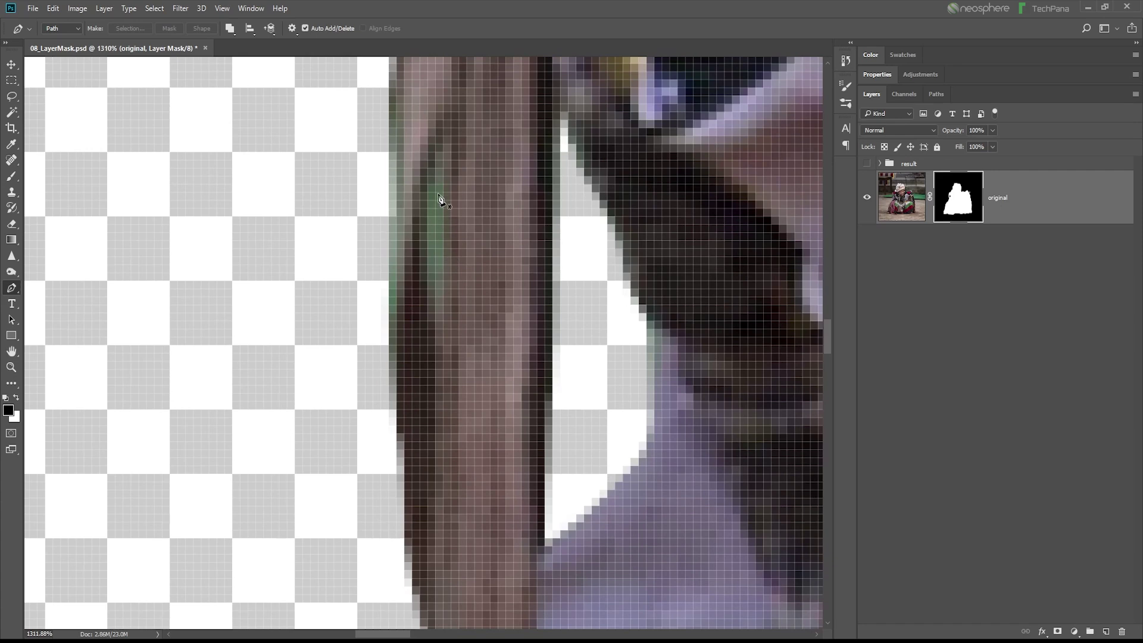
click(443, 177)
click(443, 271)
mouse_move(444, 280)
mouse_down()
mouse_move(441, 289)
mouse_move(430, 261)
mouse_up()
click(429, 200)
scroll(464, 299, down, 2)
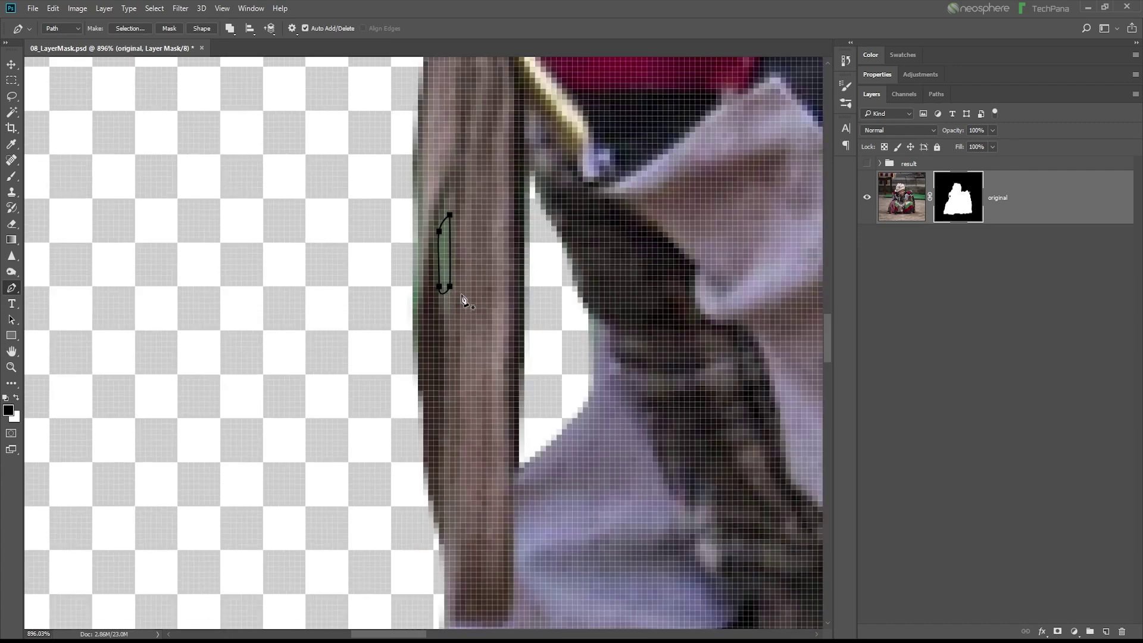
scroll(463, 300, down, 2)
alt+click(959, 196)
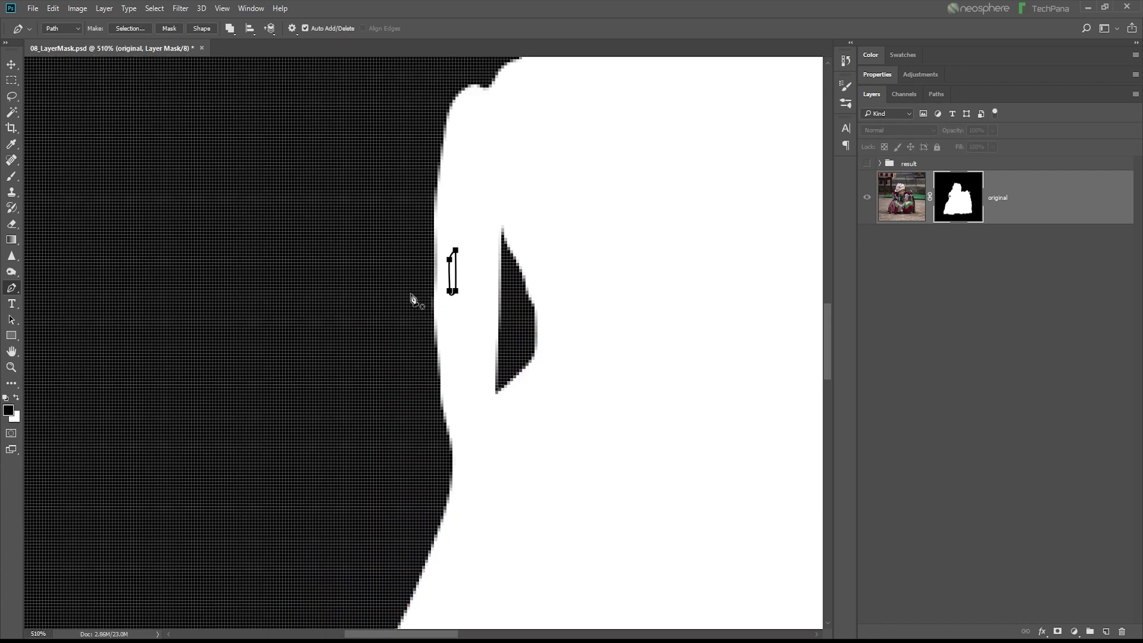
key(ctrl+Return)
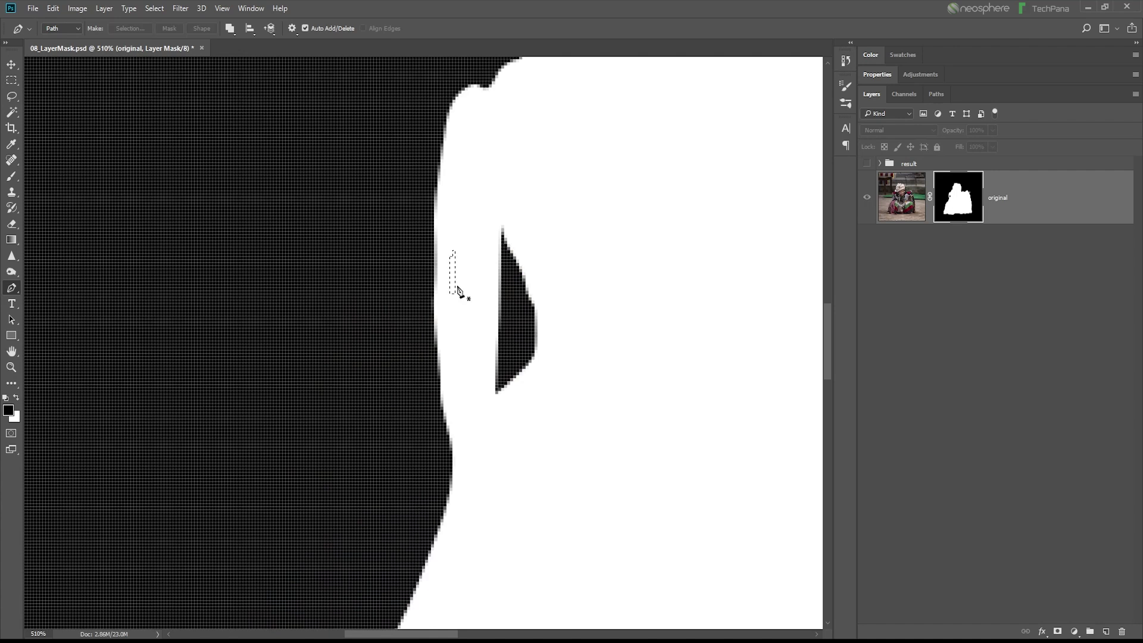
Fill the sliver black on the mask, deselect, and return to the masked image view.
click(53, 8)
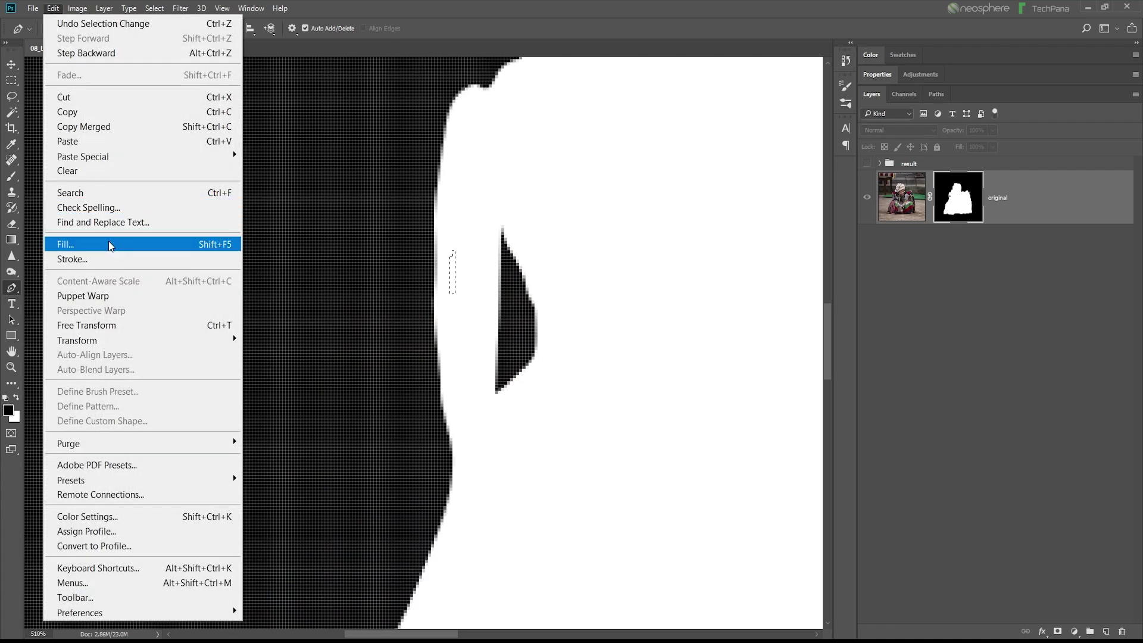
click(149, 244)
click(651, 202)
key(p)
scroll(566, 310, down, 3)
scroll(568, 311, down, 2)
scroll(566, 309, down, 2)
click(154, 8)
click(179, 39)
scroll(600, 373, down, 2)
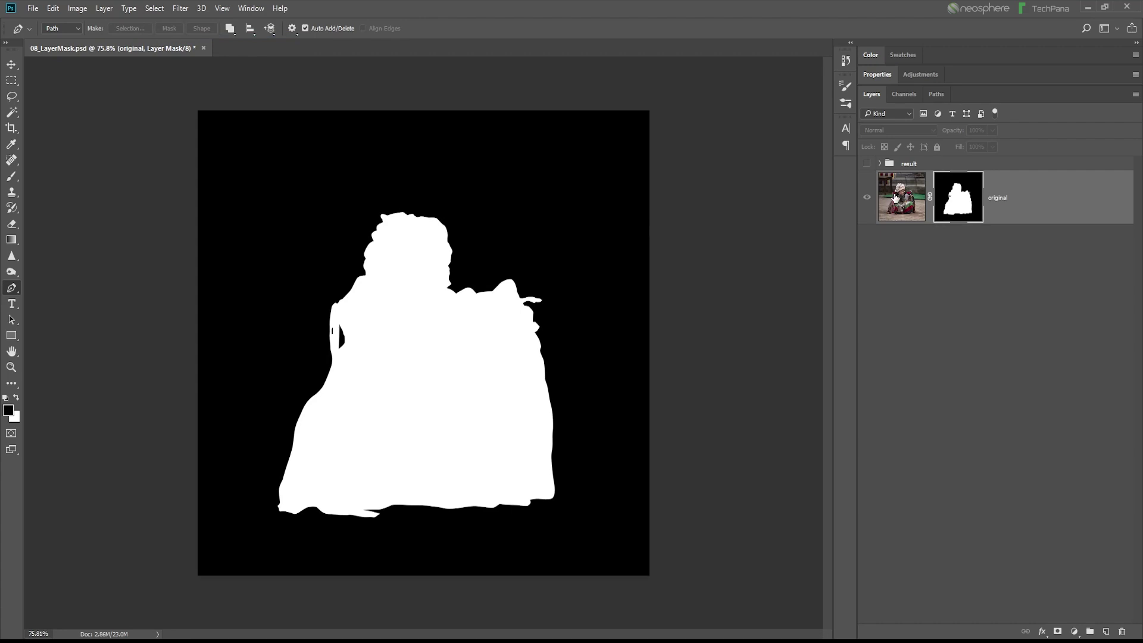
alt+click(956, 201)
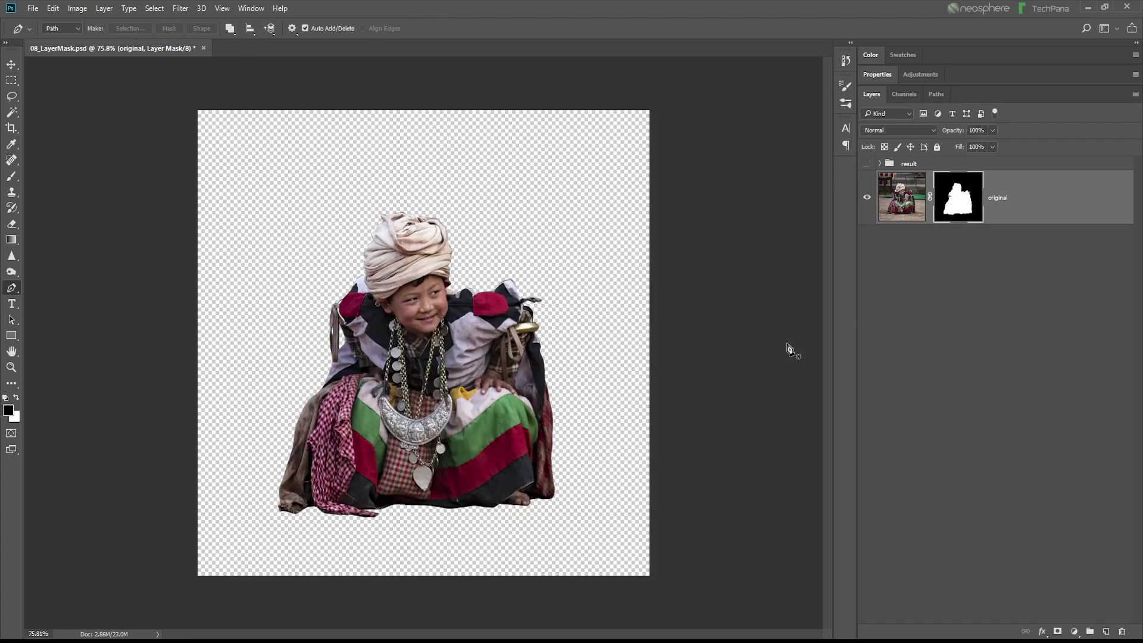
key(v)
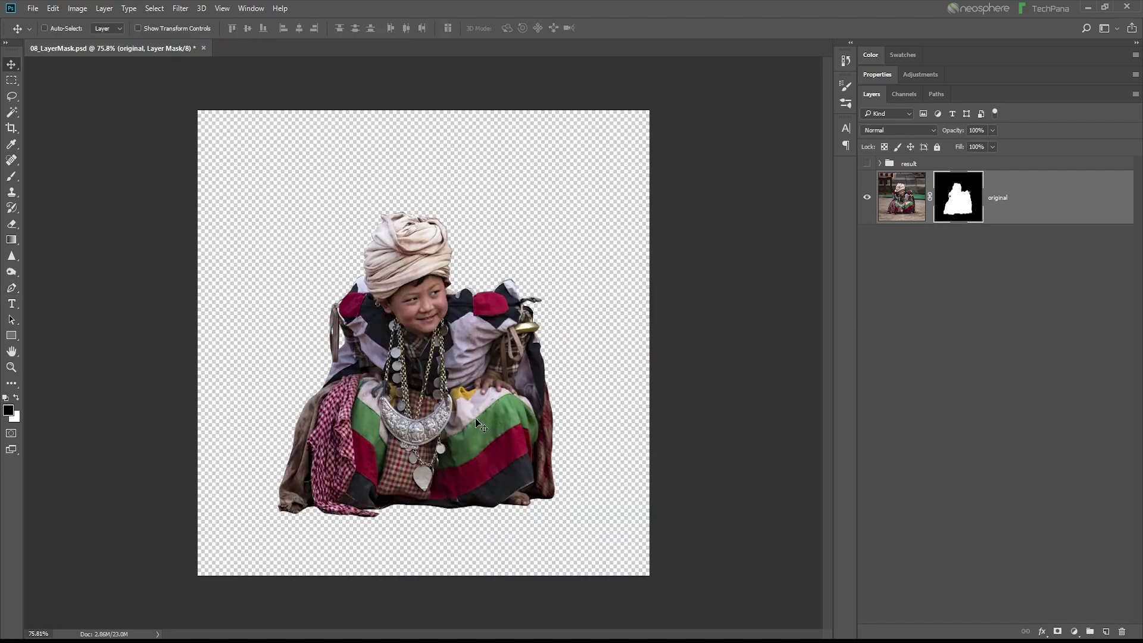
Sample the dark crimson of the skirt as the foreground colour with the Eyedropper.
click(11, 145)
click(523, 437)
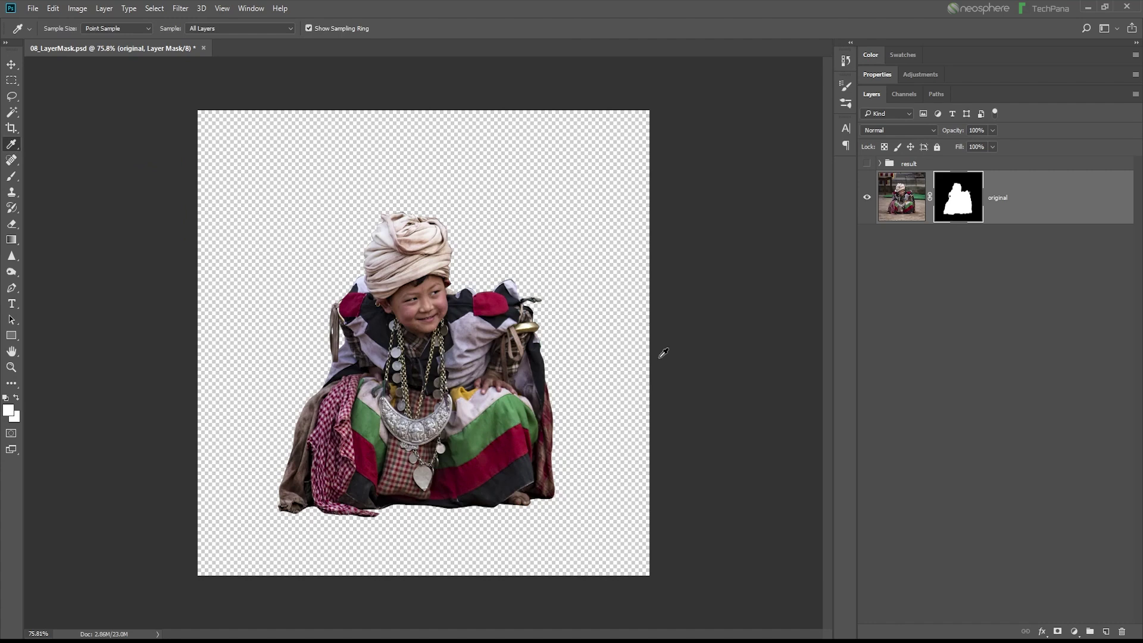
click(514, 438)
click(506, 412)
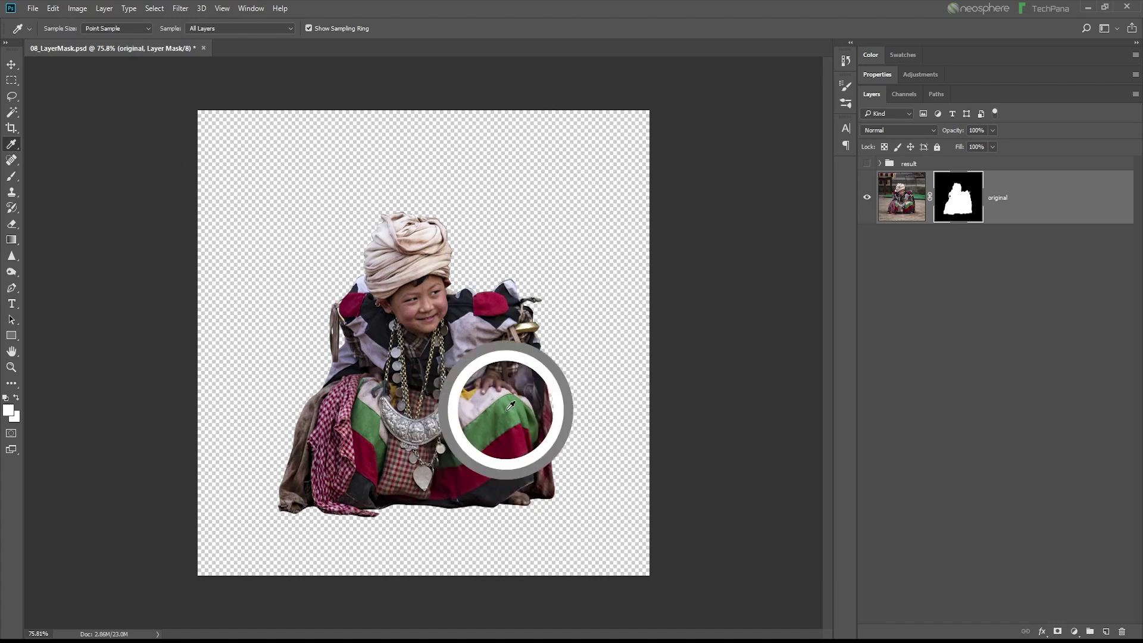
click(511, 436)
click(473, 431)
click(506, 464)
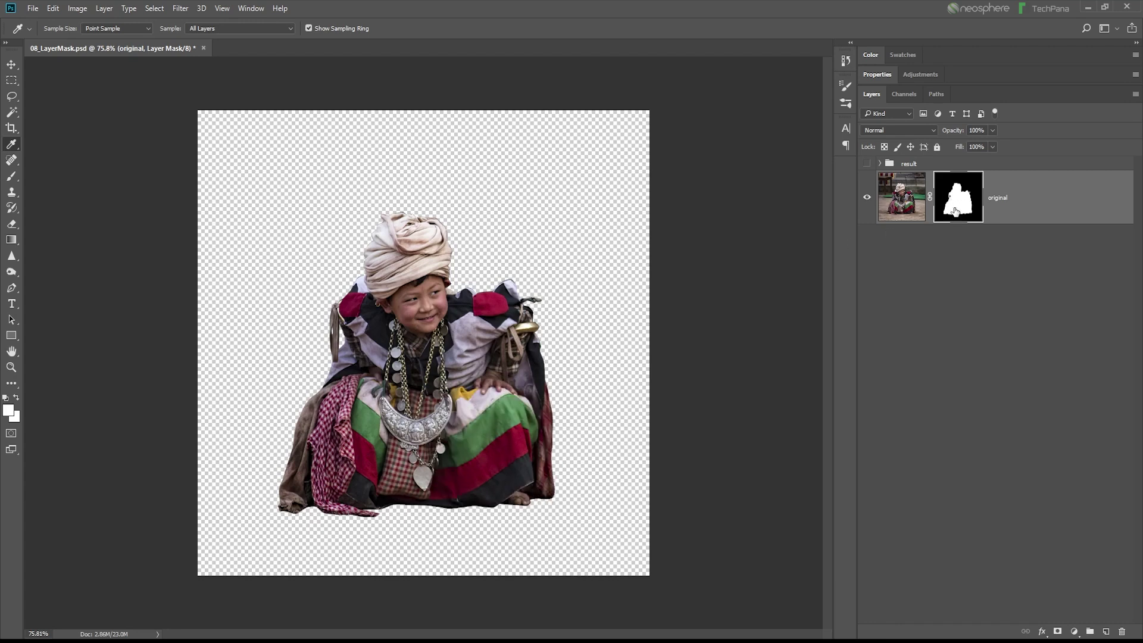
click(903, 200)
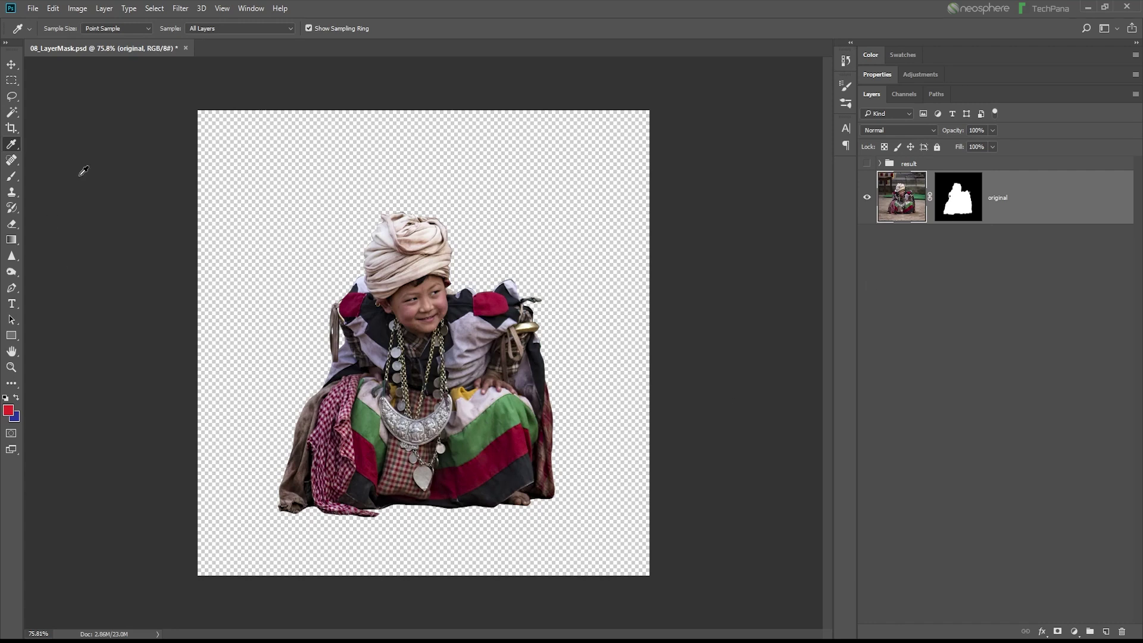
click(520, 440)
click(521, 434)
Add a new Layer 1 and fill it entirely with the crimson foreground colour.
click(1104, 632)
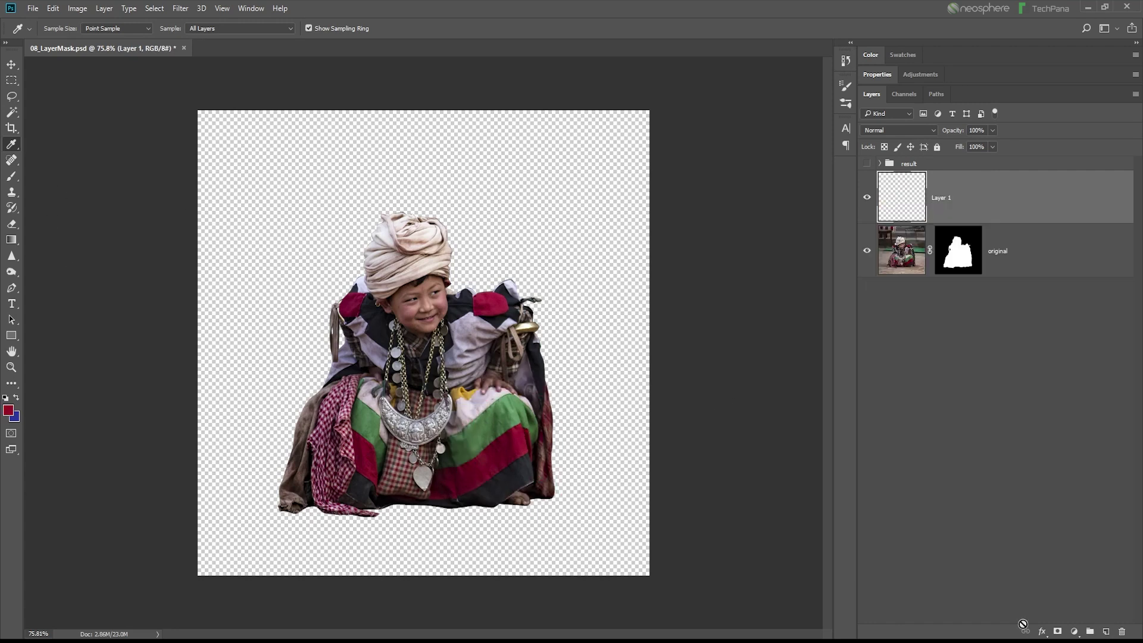
click(53, 8)
click(110, 244)
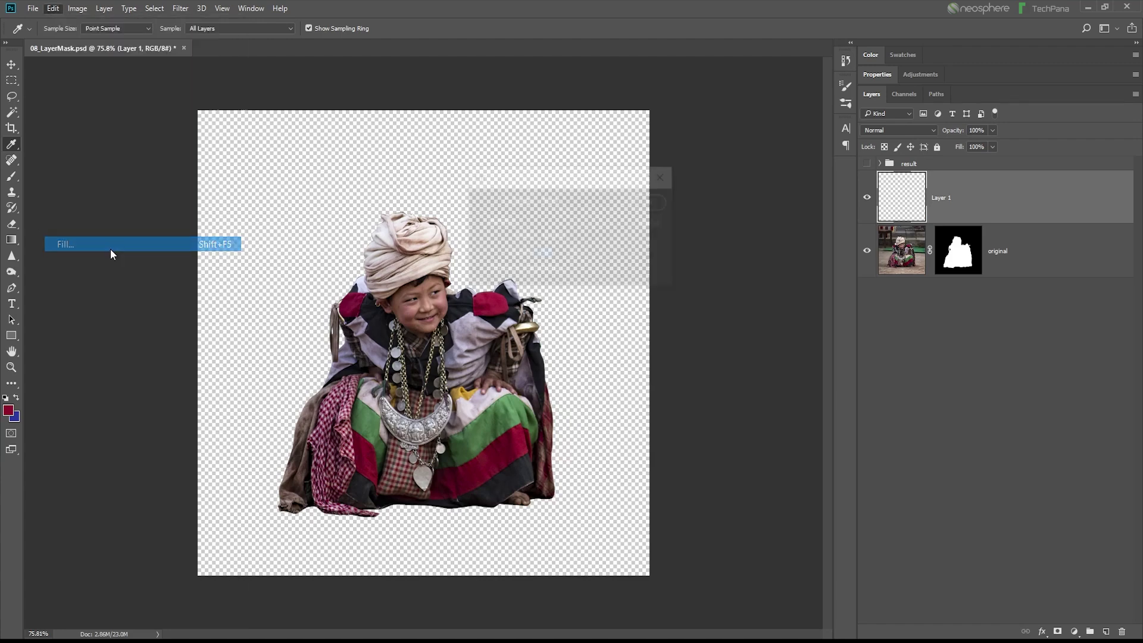
click(571, 200)
click(566, 212)
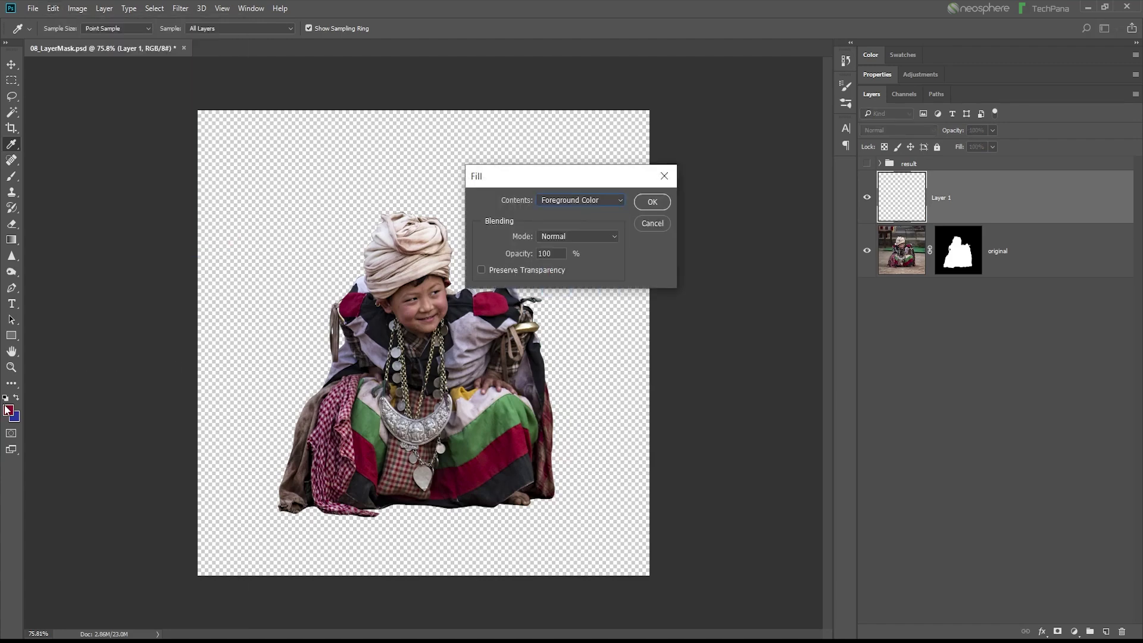
click(653, 203)
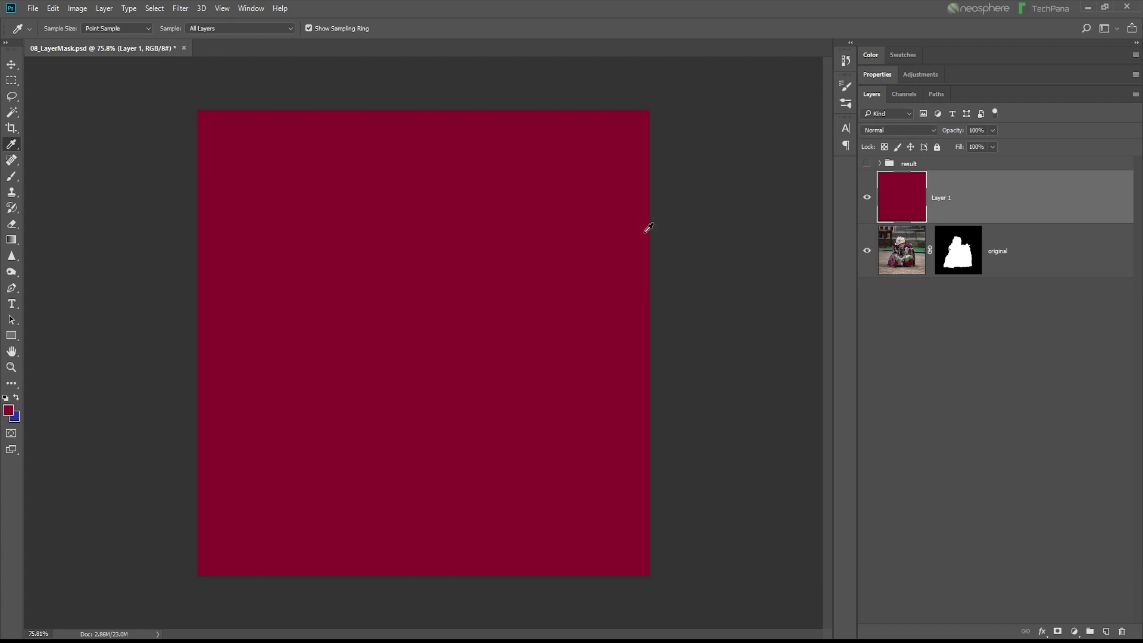
click(11, 66)
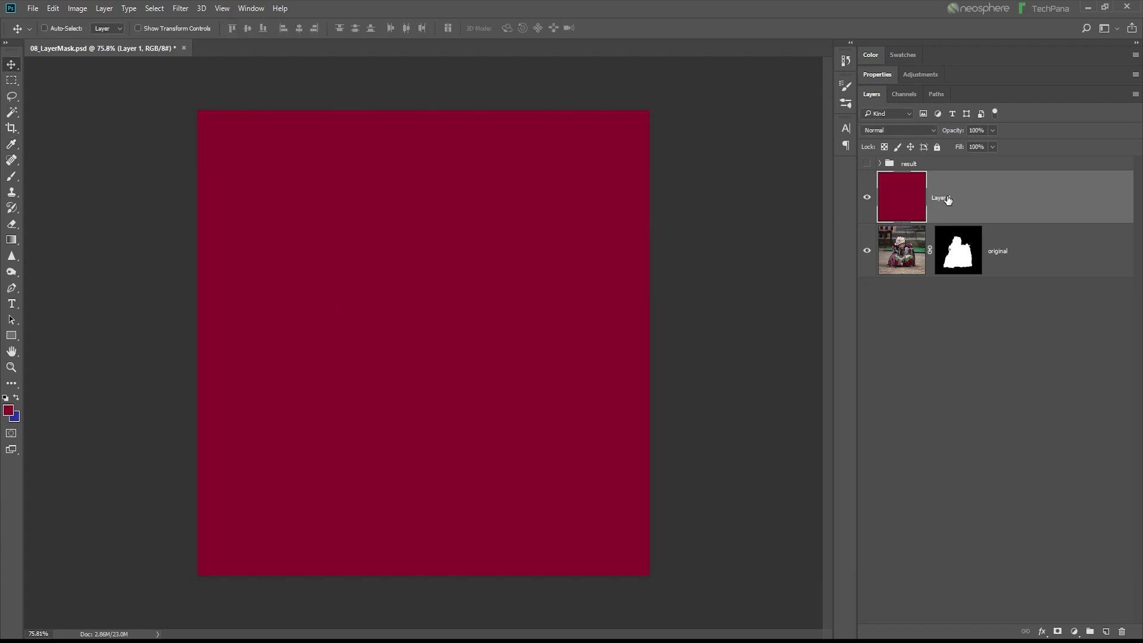
Rename Layer 1 to 'background' and move it beneath the original photo layer.
double_click(943, 198)
text(background)
key(Return)
drag(1001, 211, 1005, 290)
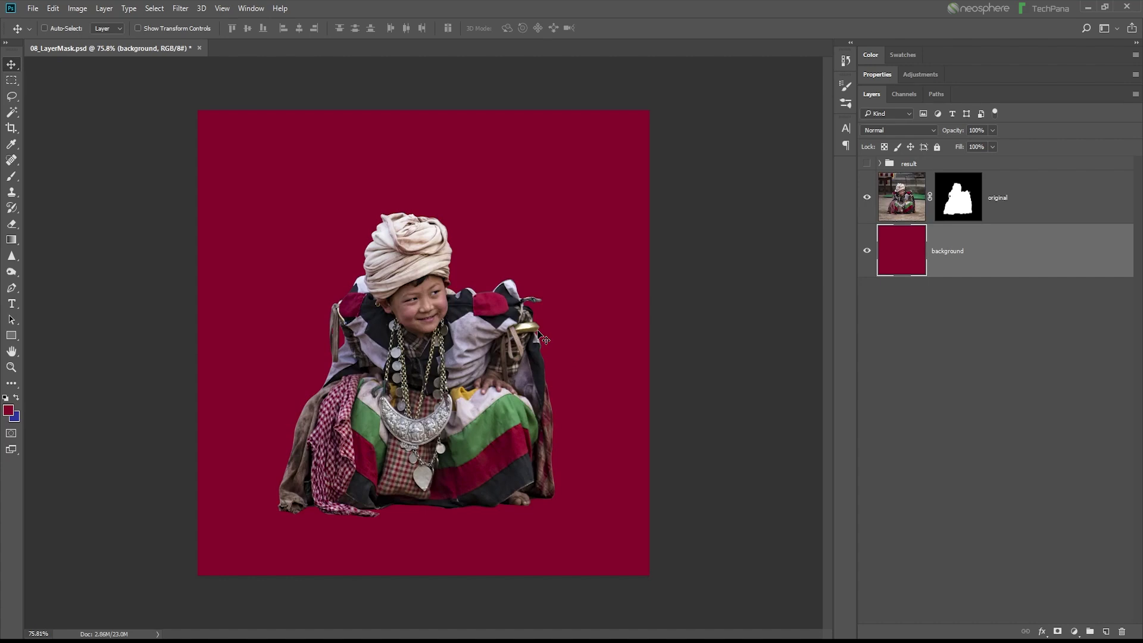
Add a new empty layer above 'original' and sample the cloth's off-white as the colour.
click(1065, 209)
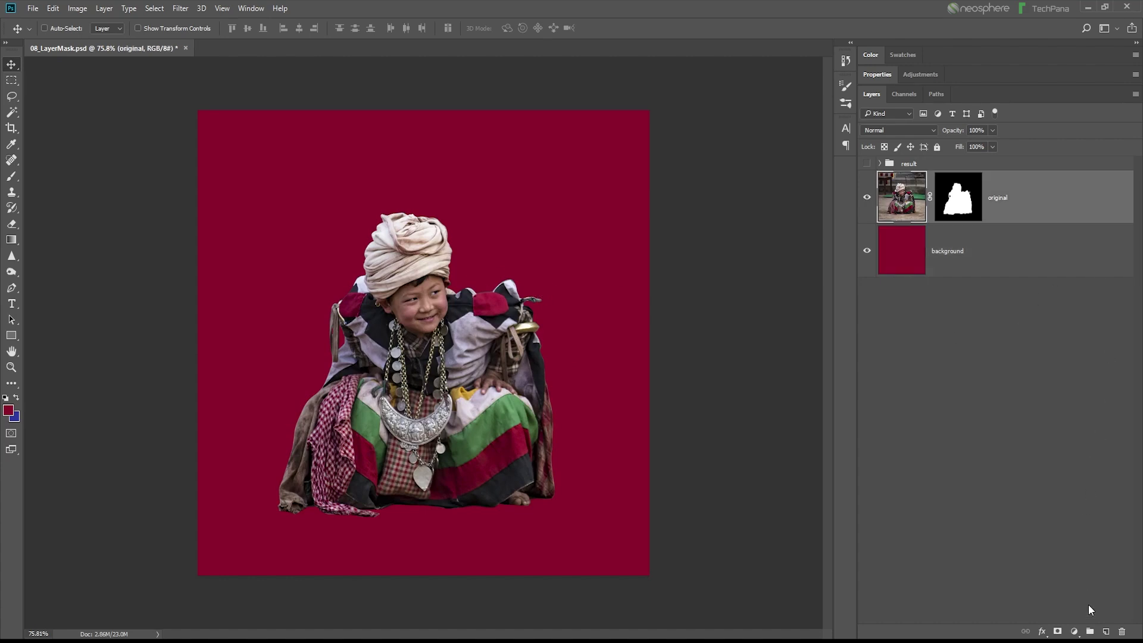
click(1106, 631)
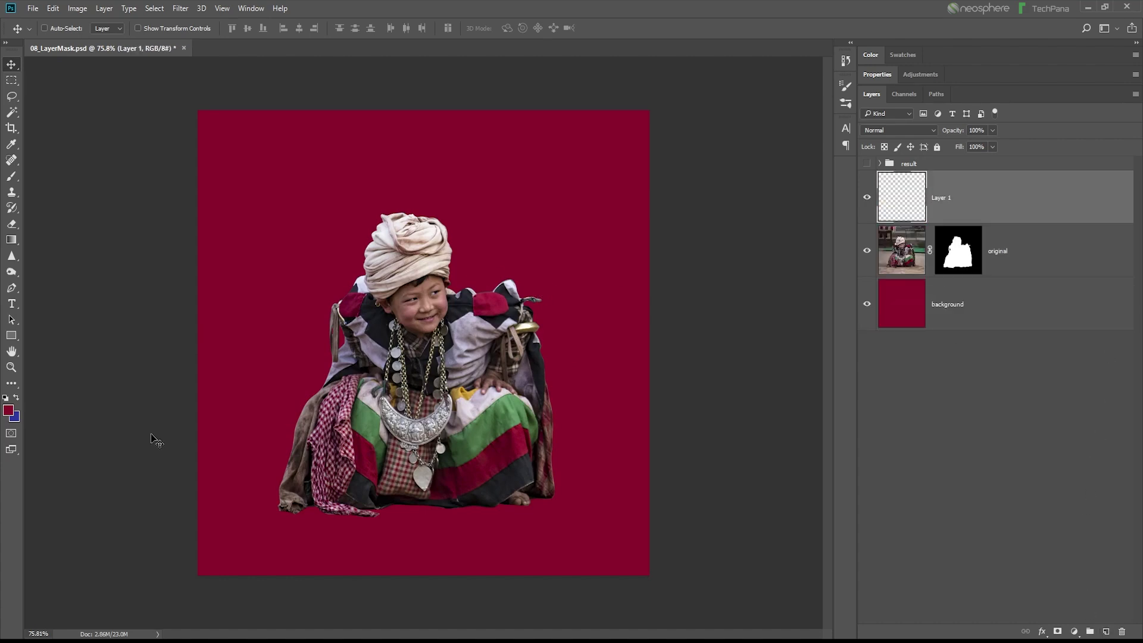
click(11, 146)
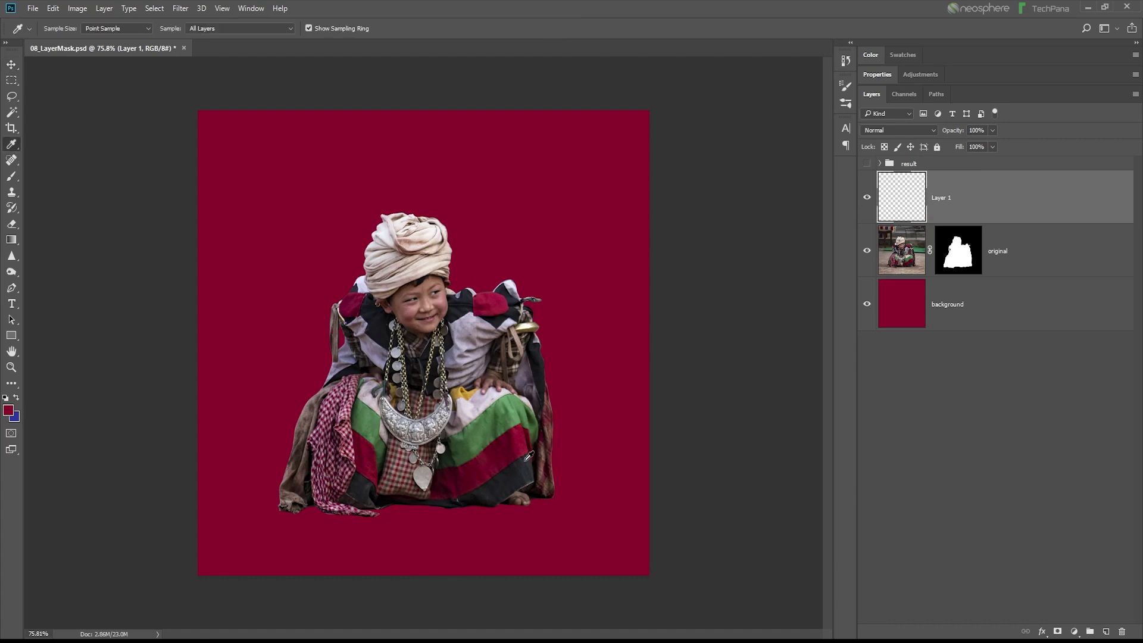
click(471, 408)
click(8, 337)
right_click(9, 337)
click(42, 333)
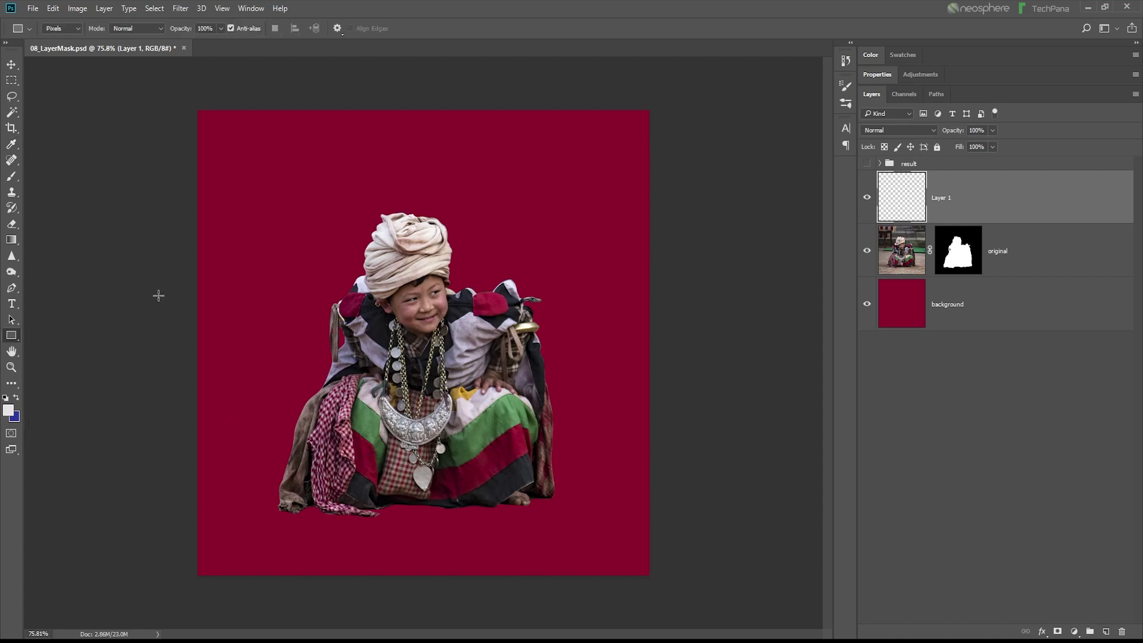
Draw a thin and a thick off-white bar across the canvas and shift them down 40 px.
drag(175, 294, 718, 356)
drag(177, 276, 686, 293)
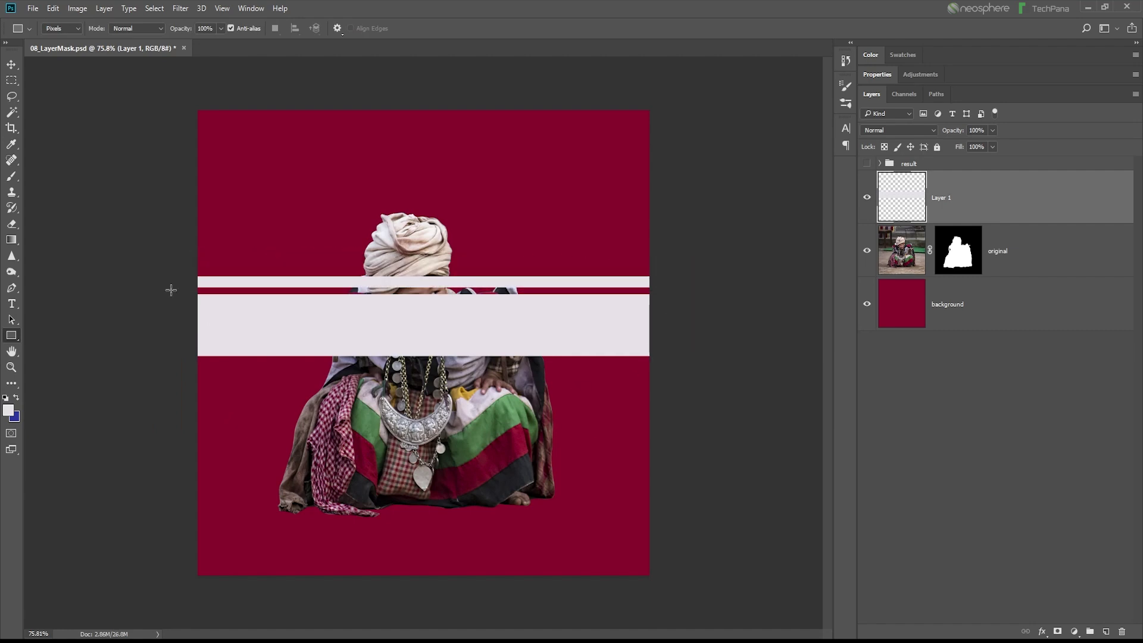
click(11, 63)
drag(382, 325, 384, 347)
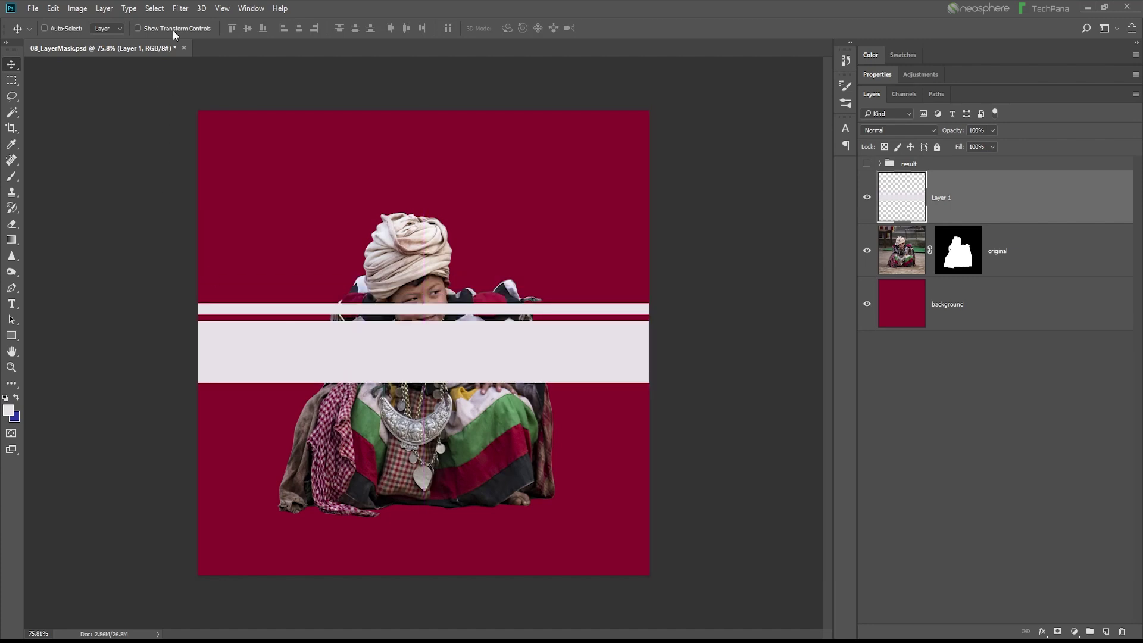
click(181, 11)
mouse_move(197, 208)
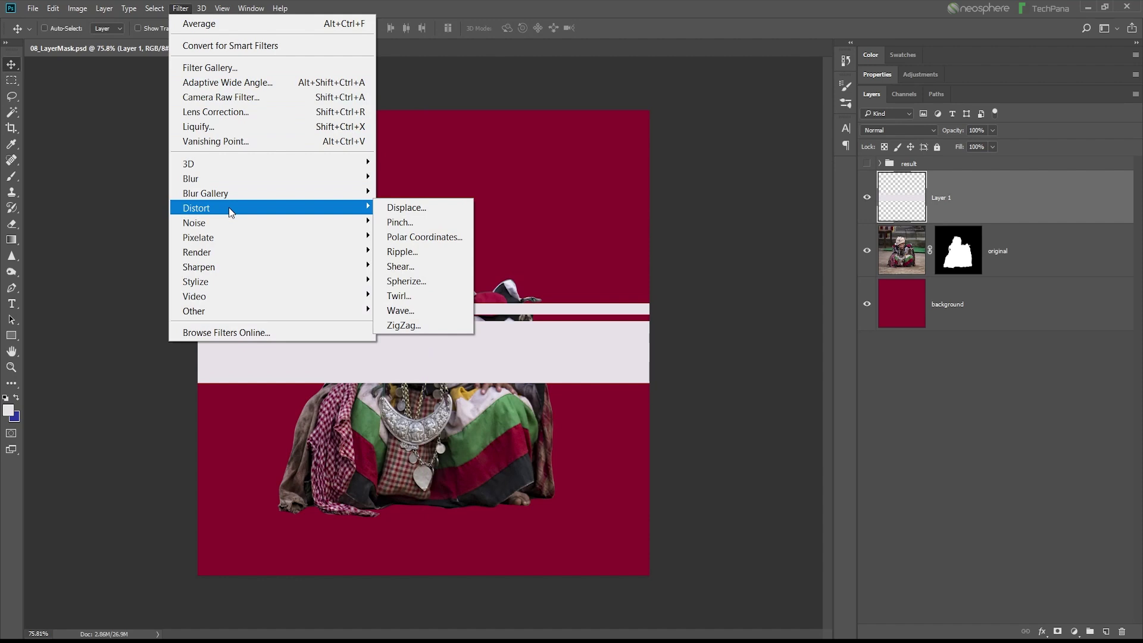
Apply Polar Coordinates with Rectangular to Polar to bend the bars into concentric rings.
click(387, 237)
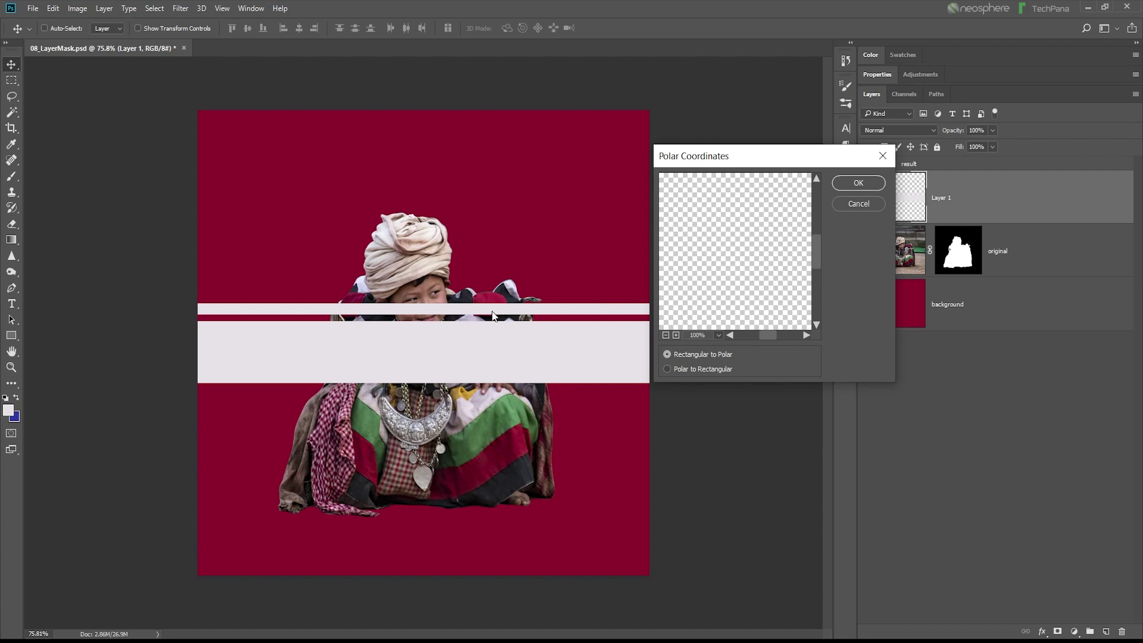
click(666, 335)
click(666, 335)
click(666, 335)
click(853, 185)
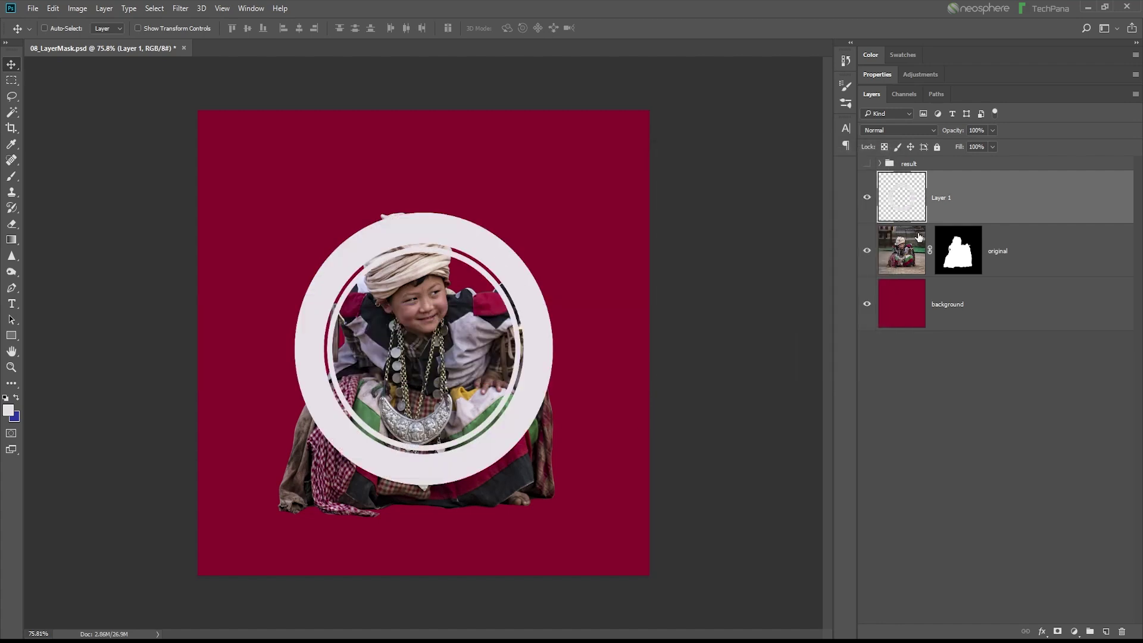
Place the rings below 'original', shift them up-left behind the head, and name the layer 'circle'.
drag(984, 213, 986, 275)
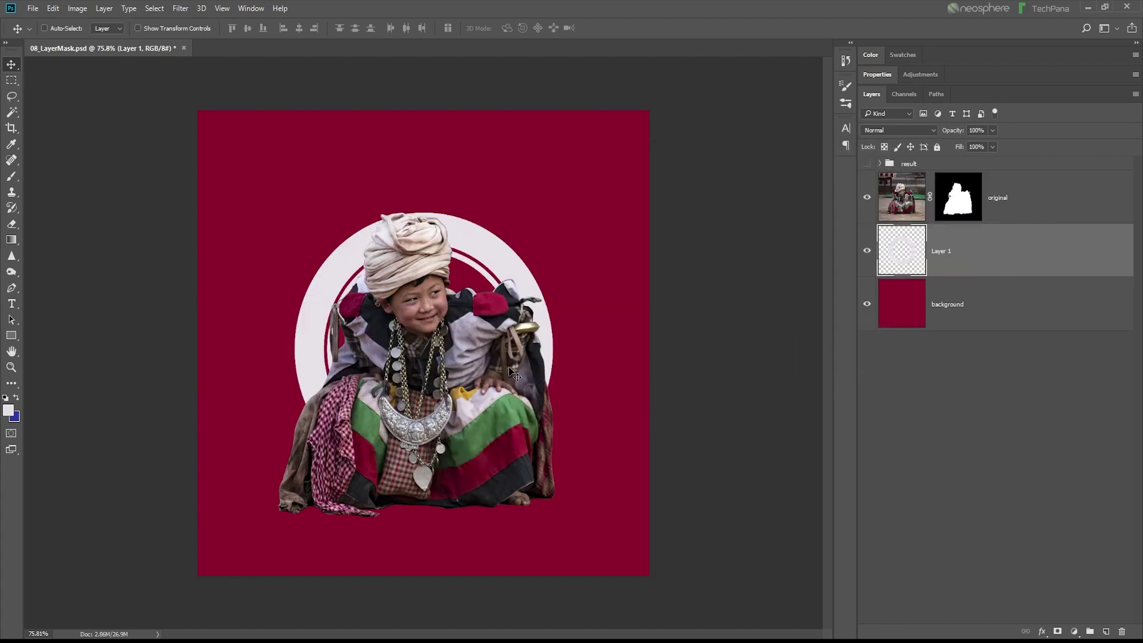
drag(474, 321, 455, 270)
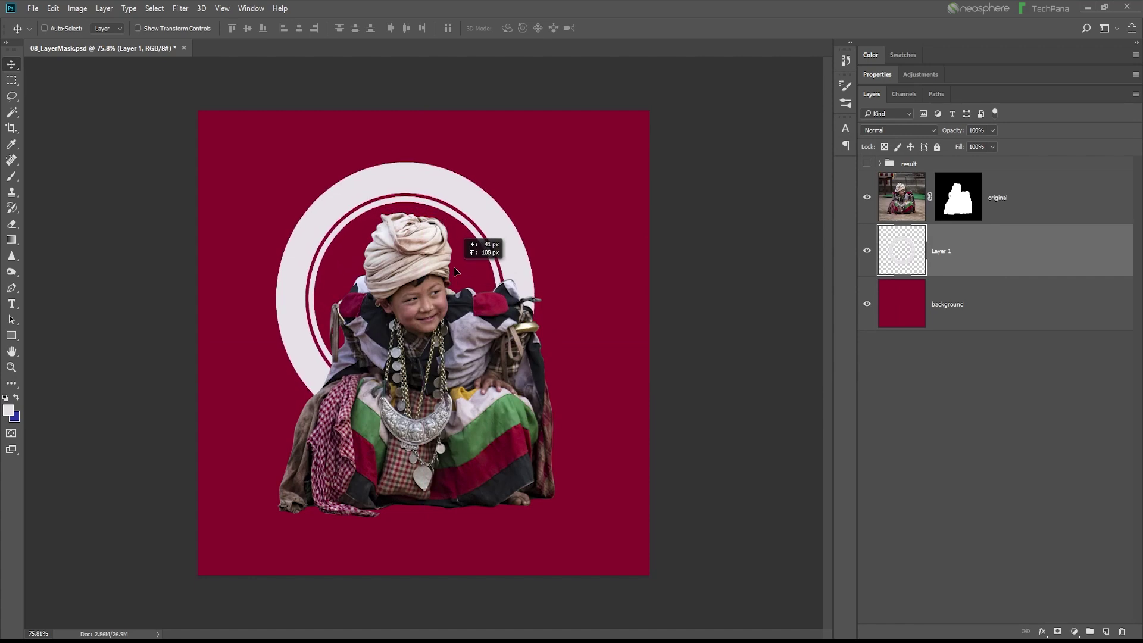
double_click(942, 252)
text(circle)
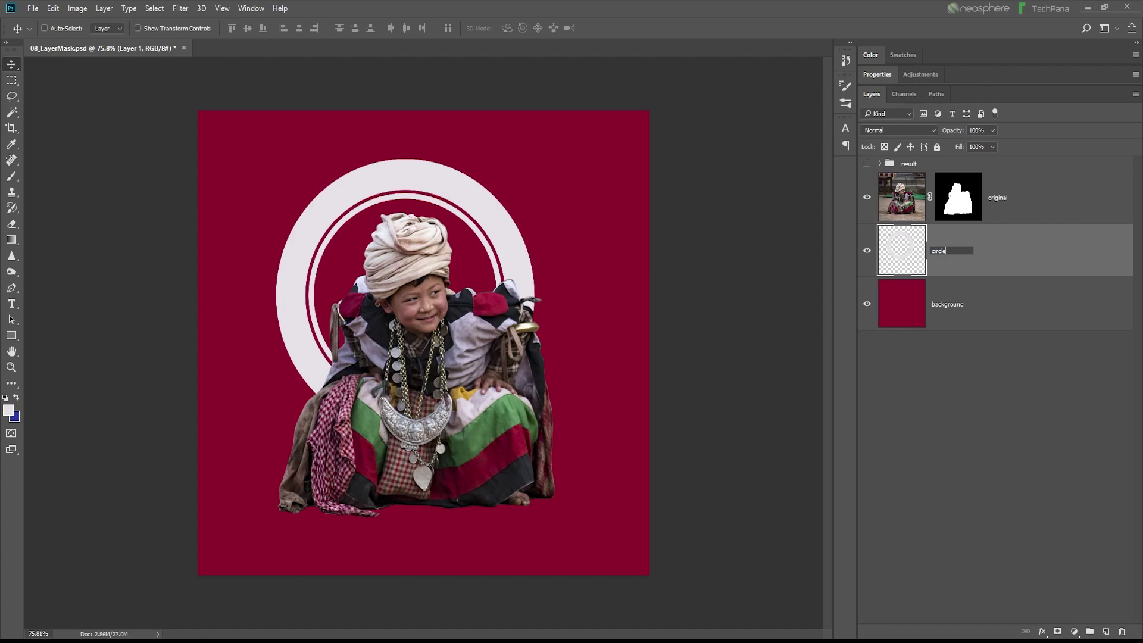
key(Return)
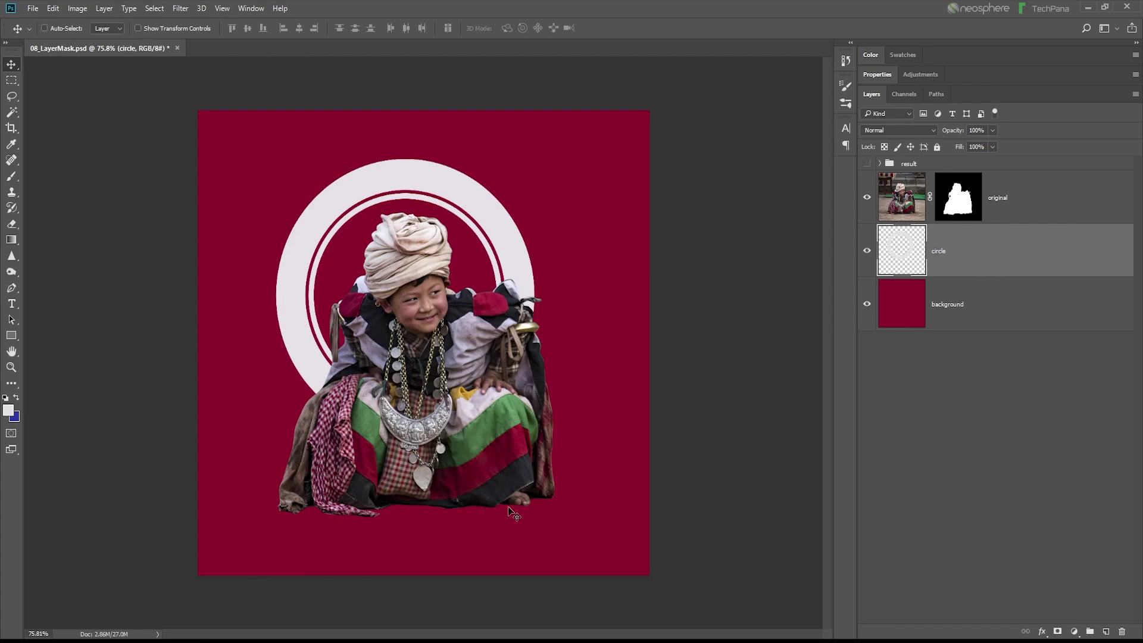
scroll(534, 562, up, 5)
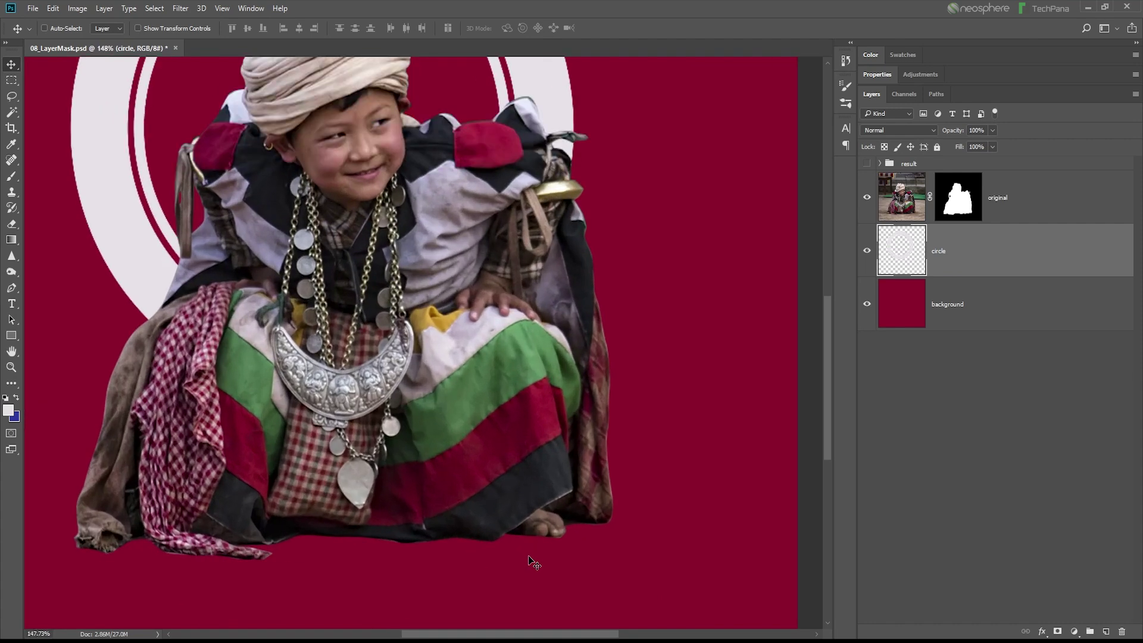
Reset colours to black and white, pick the Brush, and add a layer named 'cs' above the rings.
drag(375, 503, 384, 487)
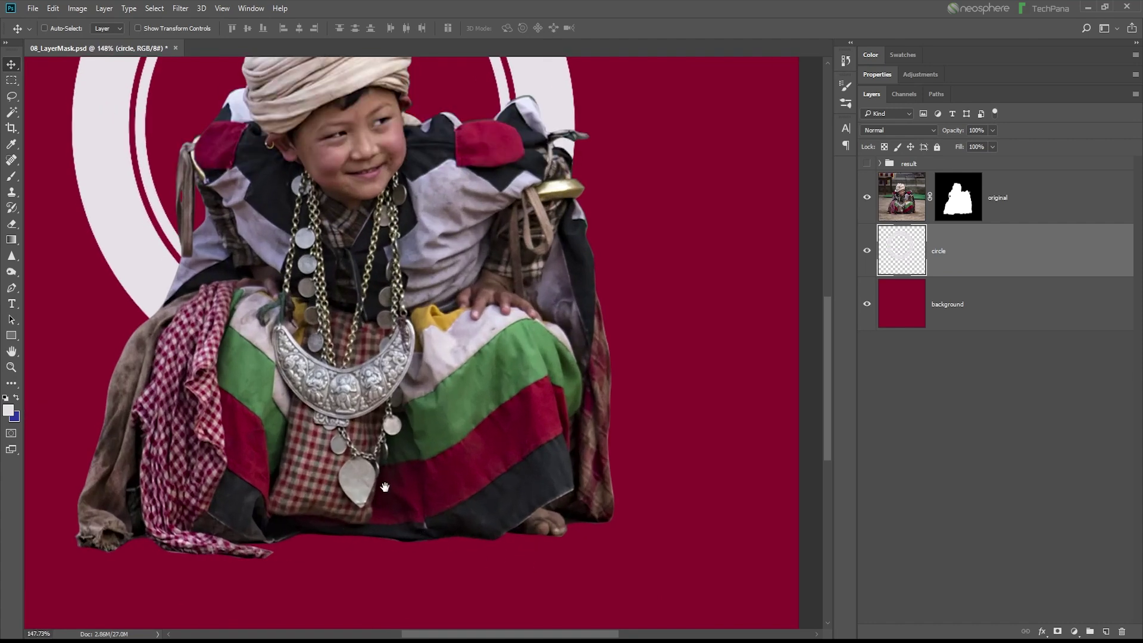
click(6, 399)
click(12, 176)
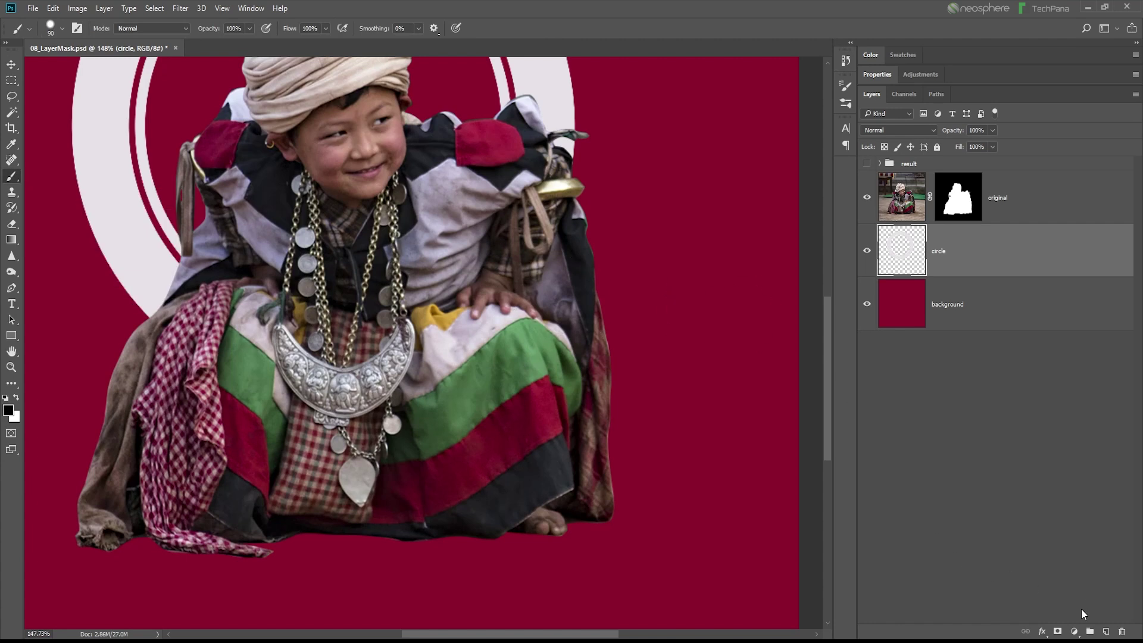
click(1105, 631)
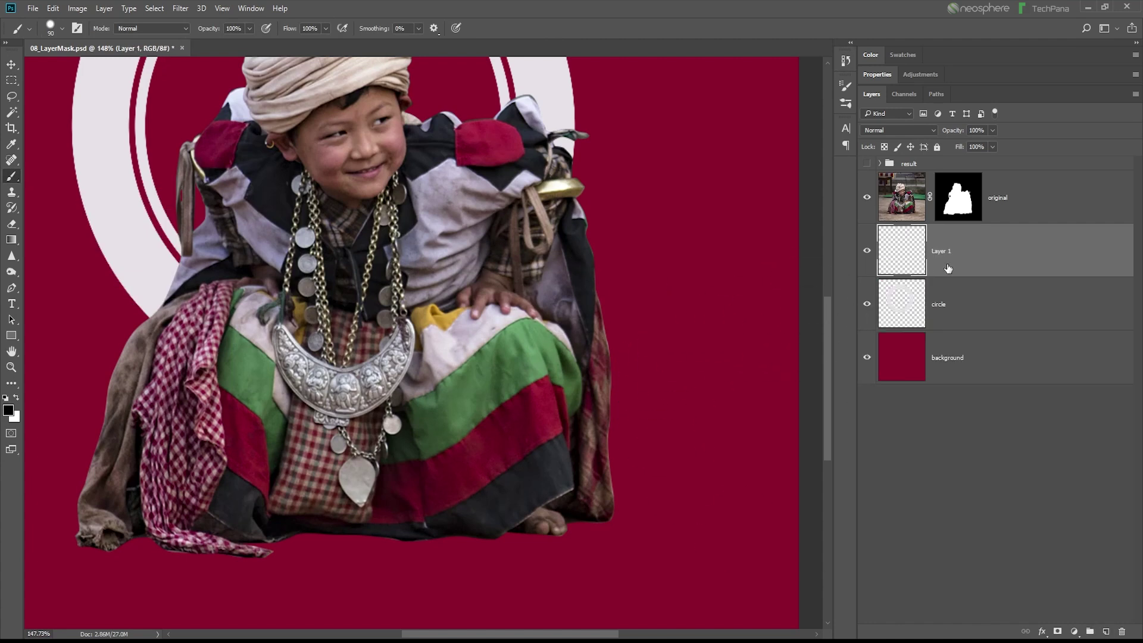
double_click(947, 255)
text(cs)
key(Return)
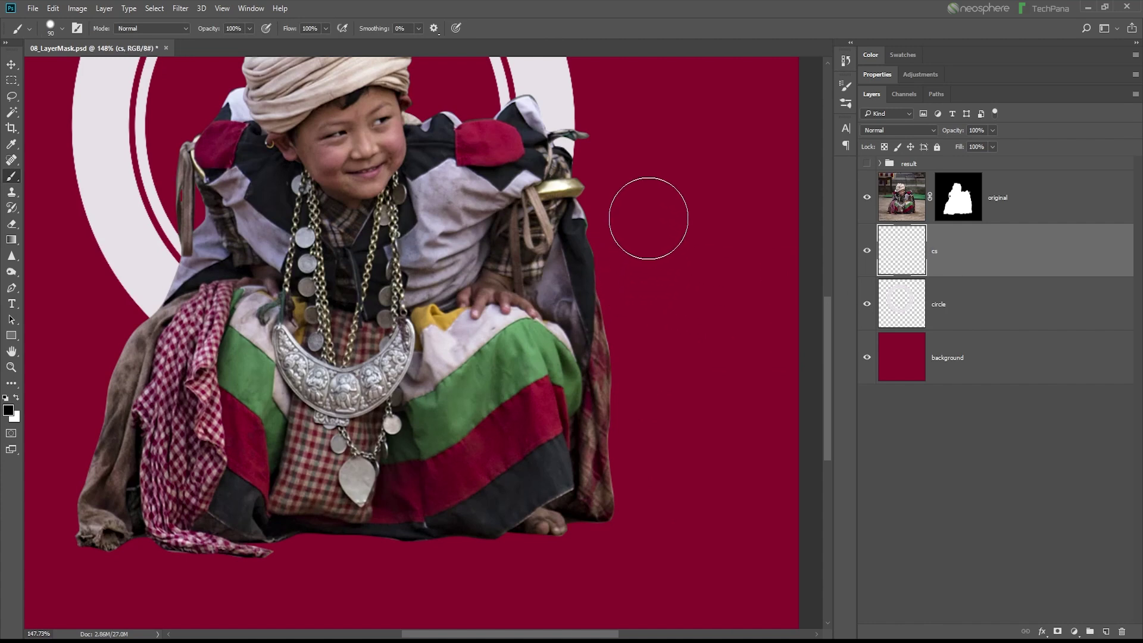
Paint a soft 0%-hardness black dab to the right of the child.
click(648, 218)
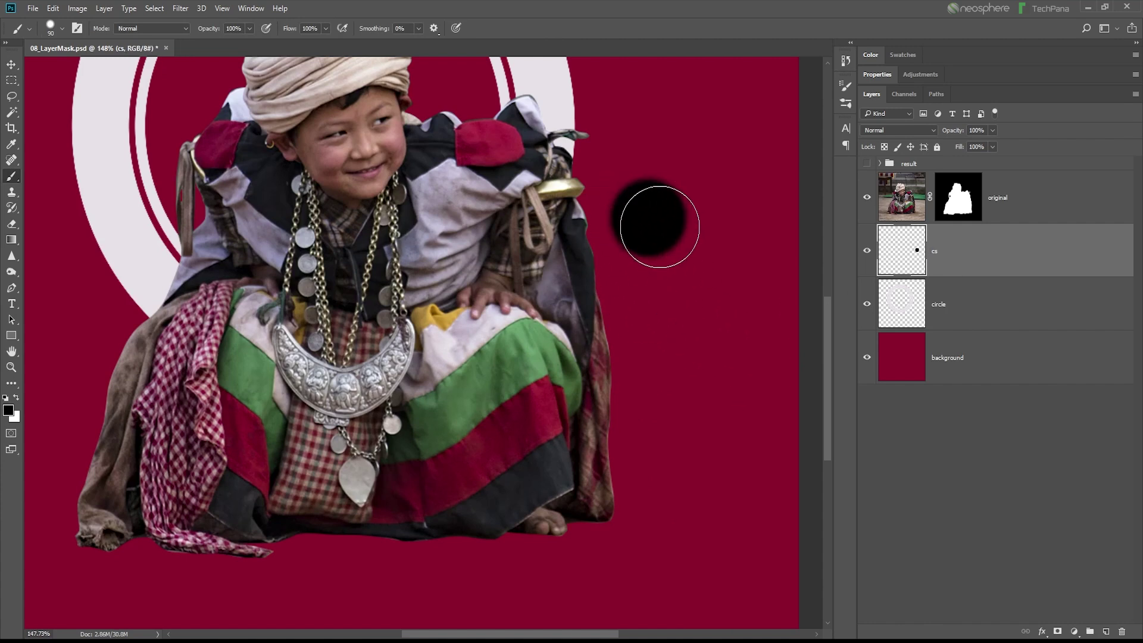
click(53, 9)
click(83, 24)
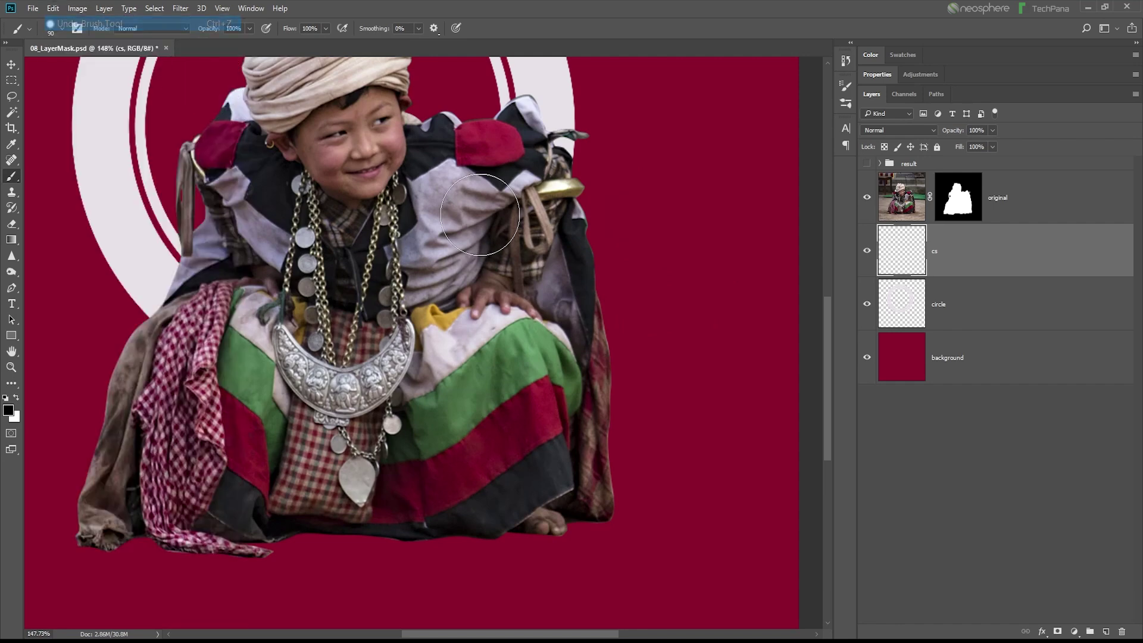
right_click(621, 228)
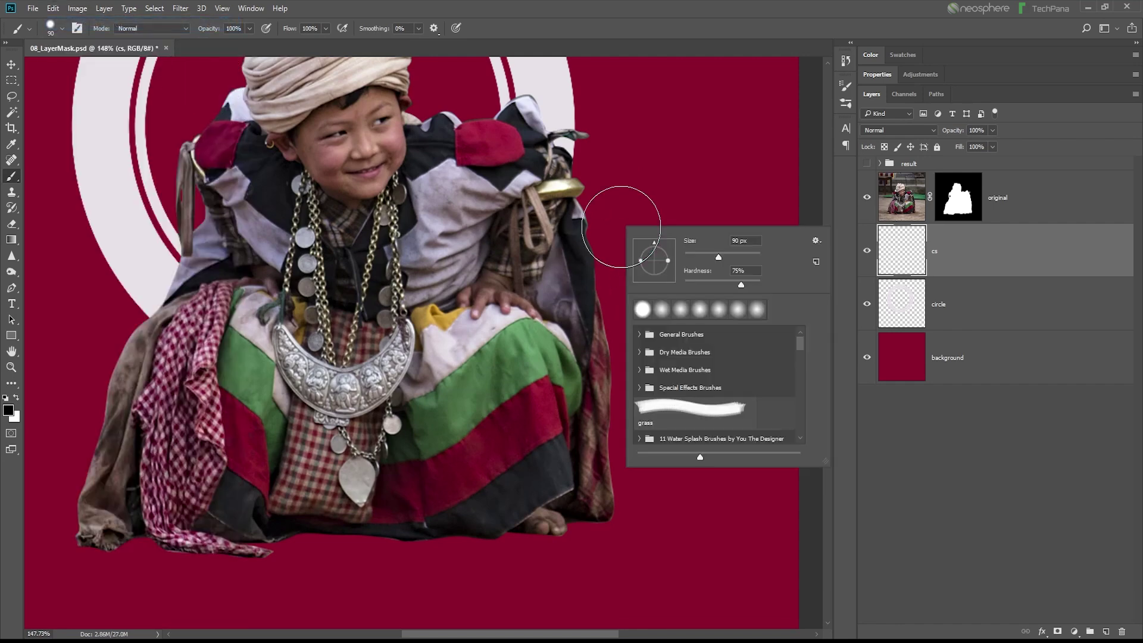
click(632, 190)
Free-transform the black dab down beneath the child's feet.
click(11, 63)
click(53, 8)
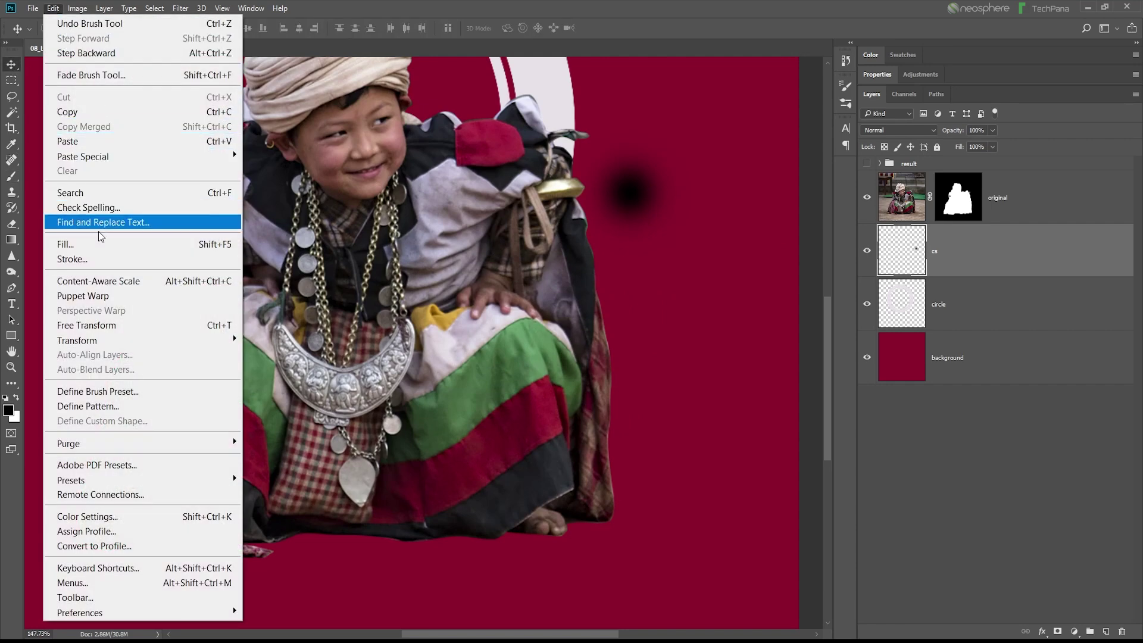
click(89, 325)
mouse_move(647, 262)
mouse_down()
mouse_move(620, 411)
mouse_move(568, 561)
mouse_up()
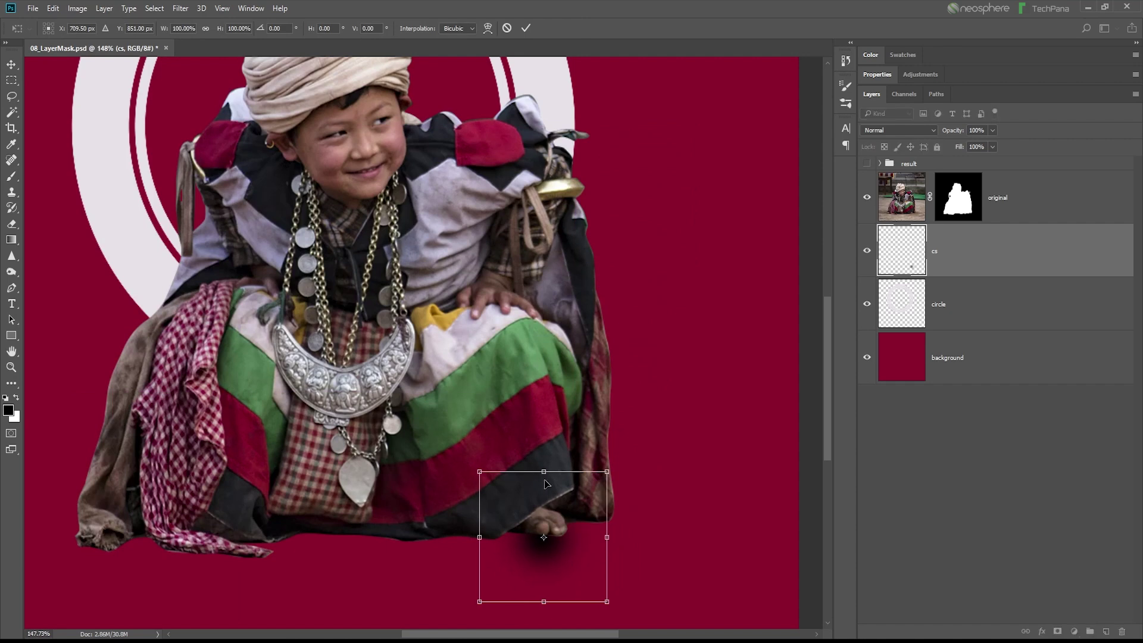
Squash and widen the soft black dab into a long, flat shadow under the child's foot.
drag(544, 472, 544, 521)
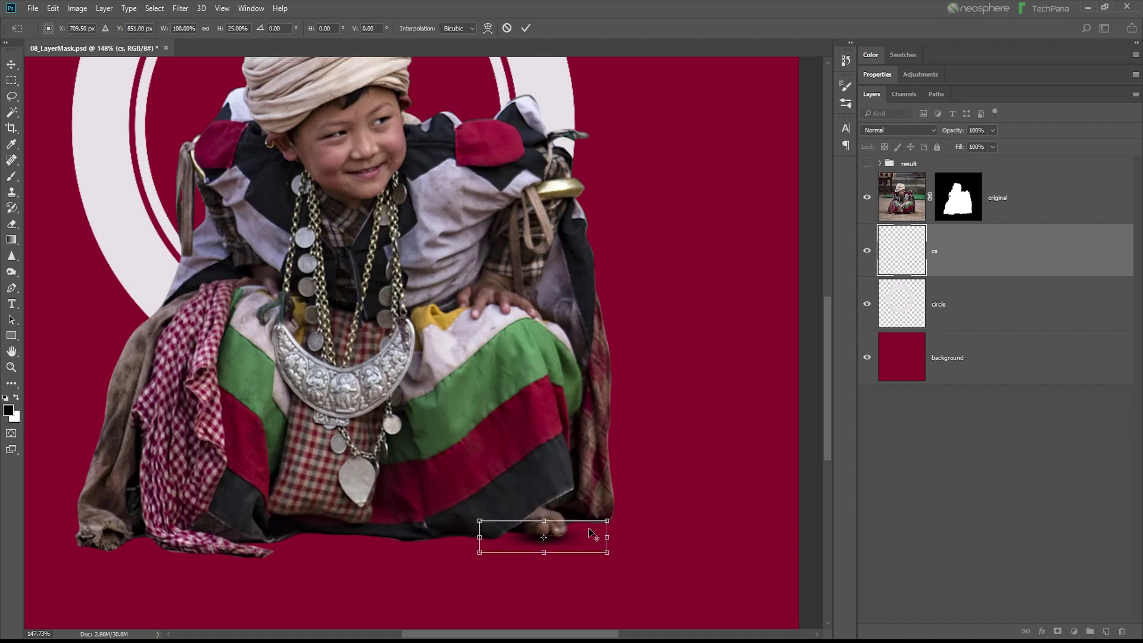
drag(607, 537, 834, 514)
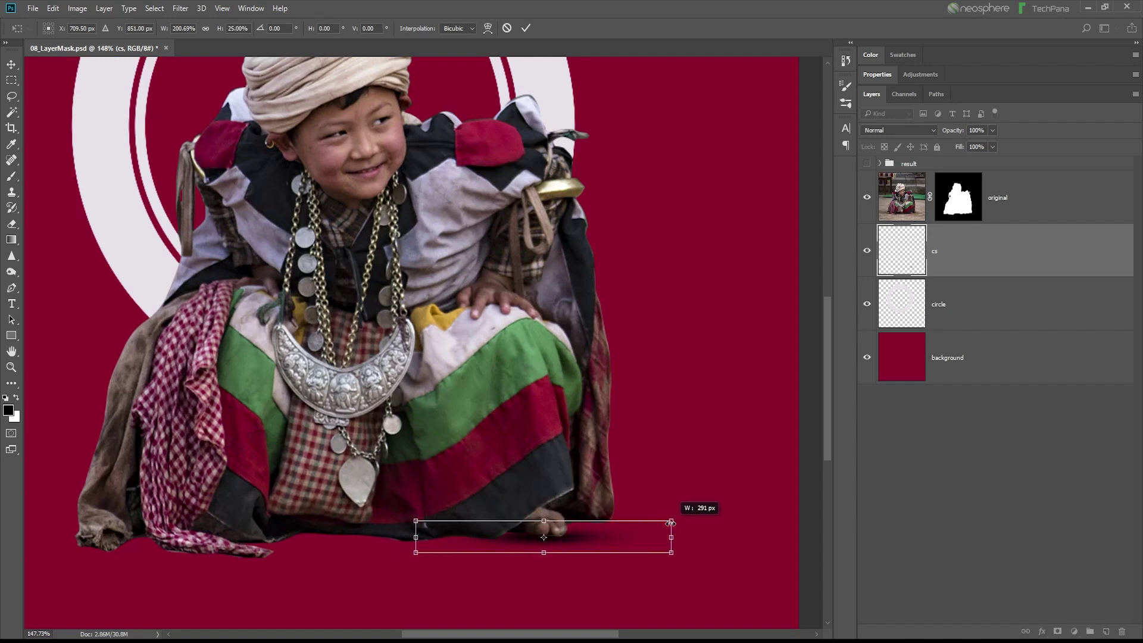
drag(834, 514, 768, 509)
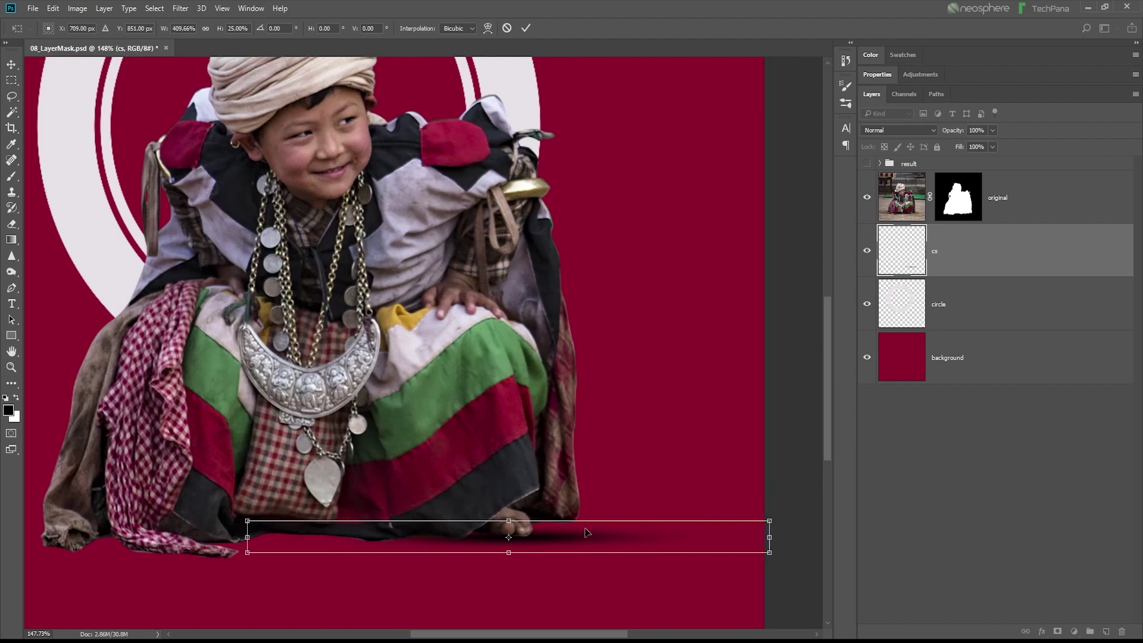
click(526, 28)
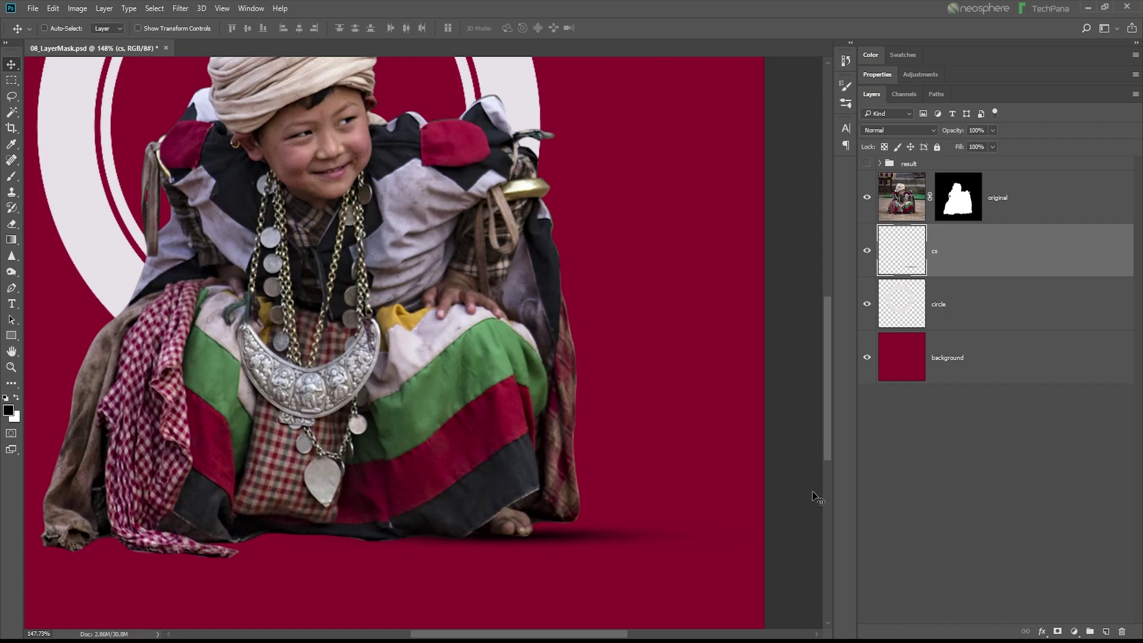
scroll(567, 518, down, 2)
scroll(556, 544, down, 1)
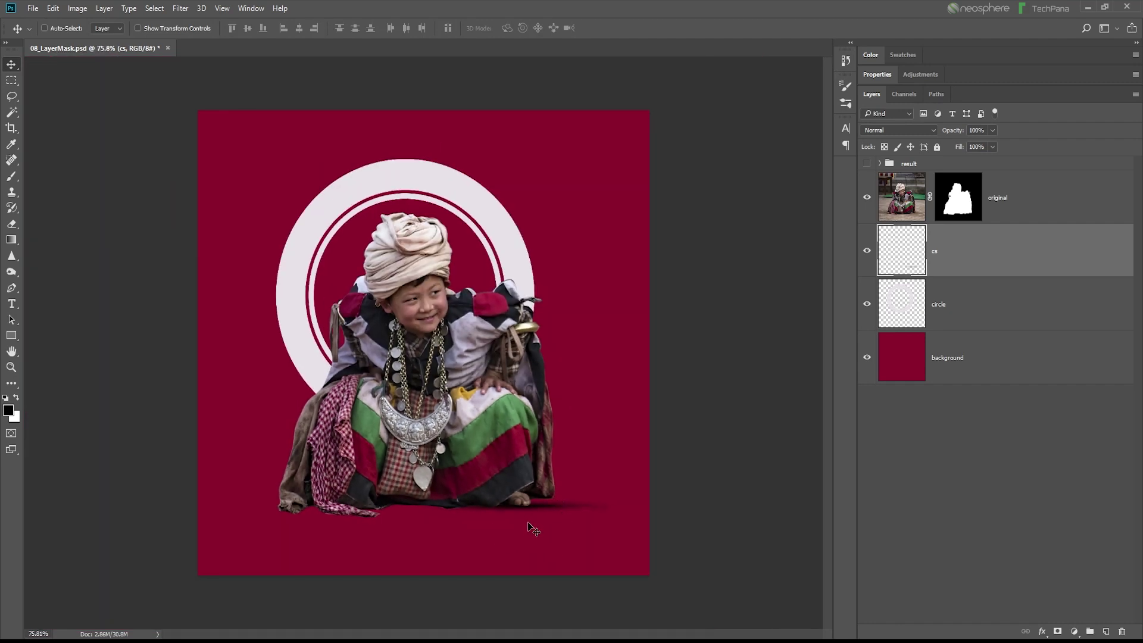
Duplicate the shadow as cs copy and settle it beneath the child's feet.
drag(540, 512, 360, 522)
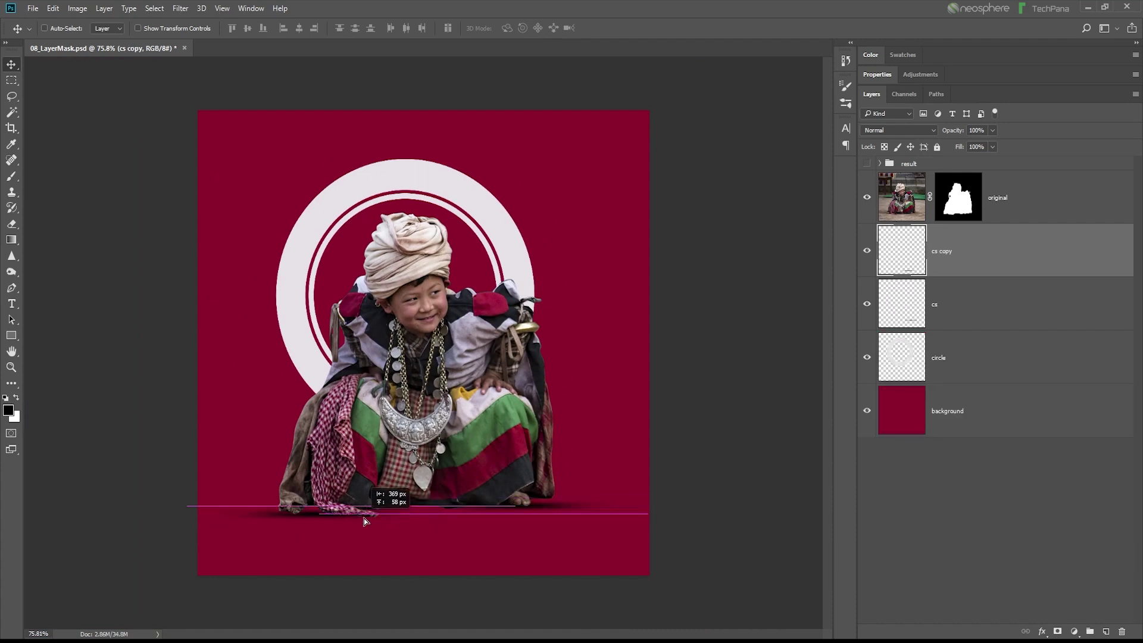
mouse_move(360, 522)
mouse_down()
mouse_move(459, 529)
mouse_move(455, 558)
mouse_up()
scroll(458, 529, up, 2)
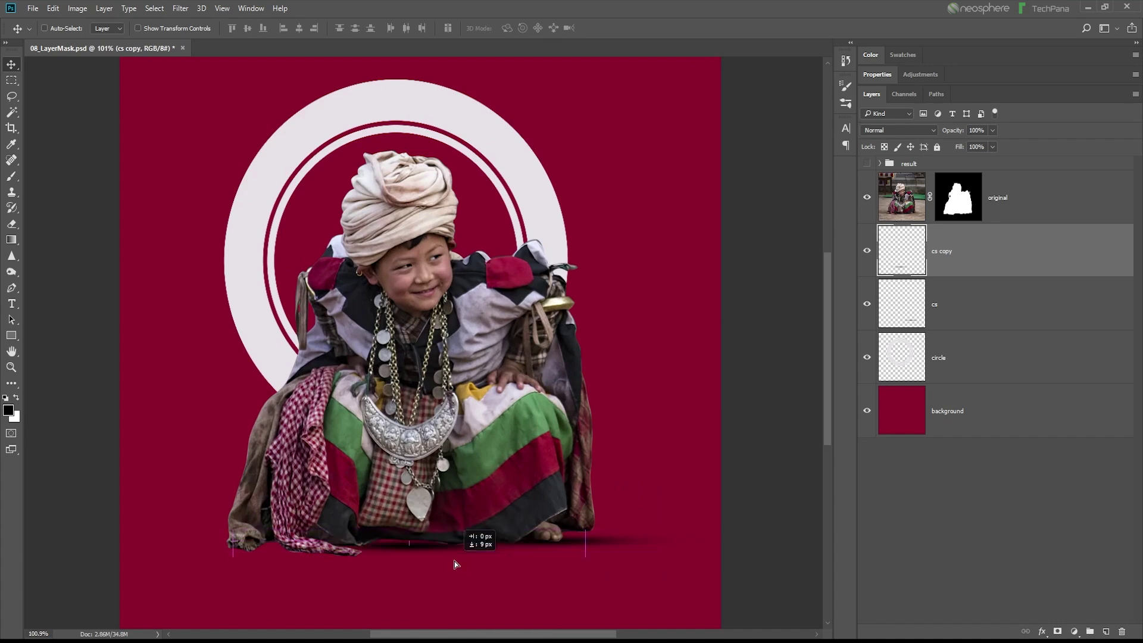
drag(454, 558, 456, 558)
key(ctrl)
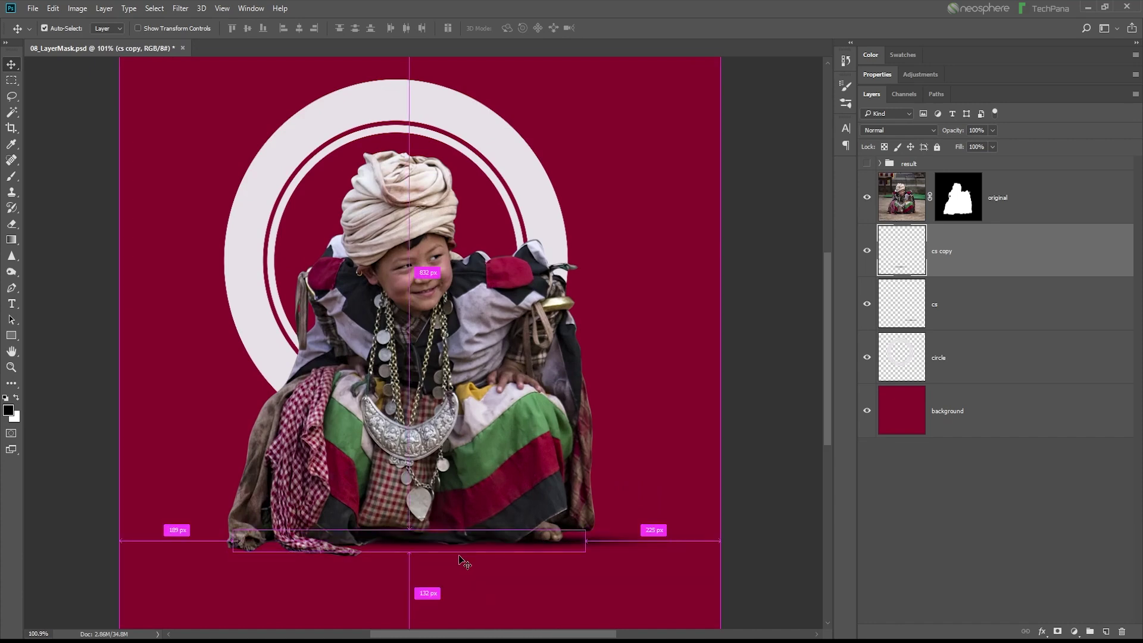
Free Transform cs copy wider on both sides and taller into a broad soft shadow.
click(53, 9)
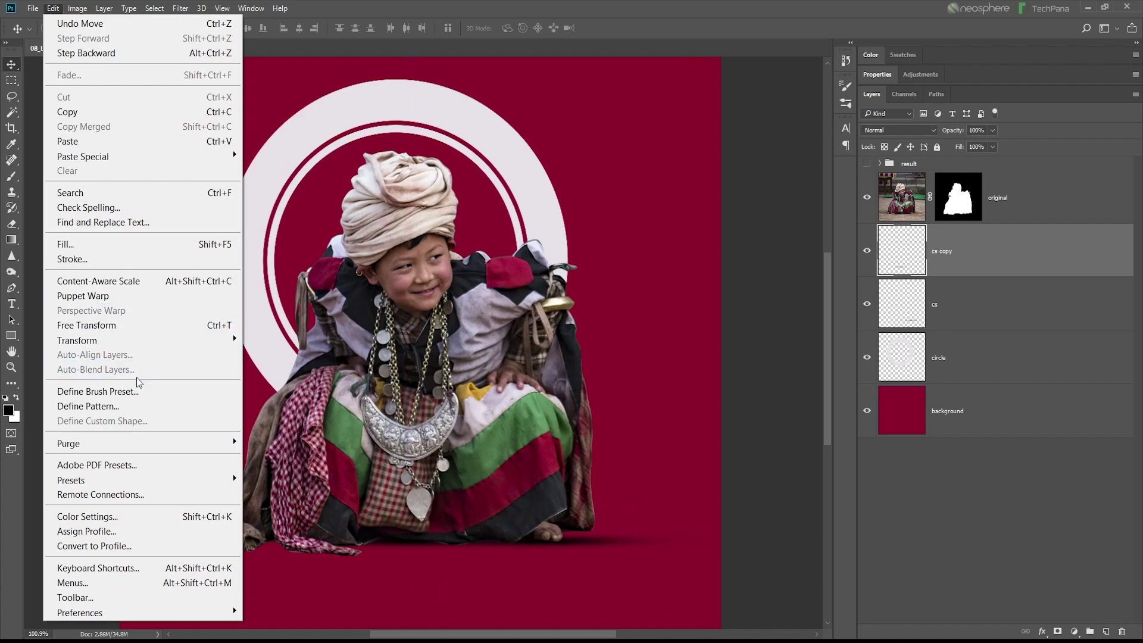
click(89, 325)
drag(586, 542, 651, 541)
drag(451, 553, 452, 564)
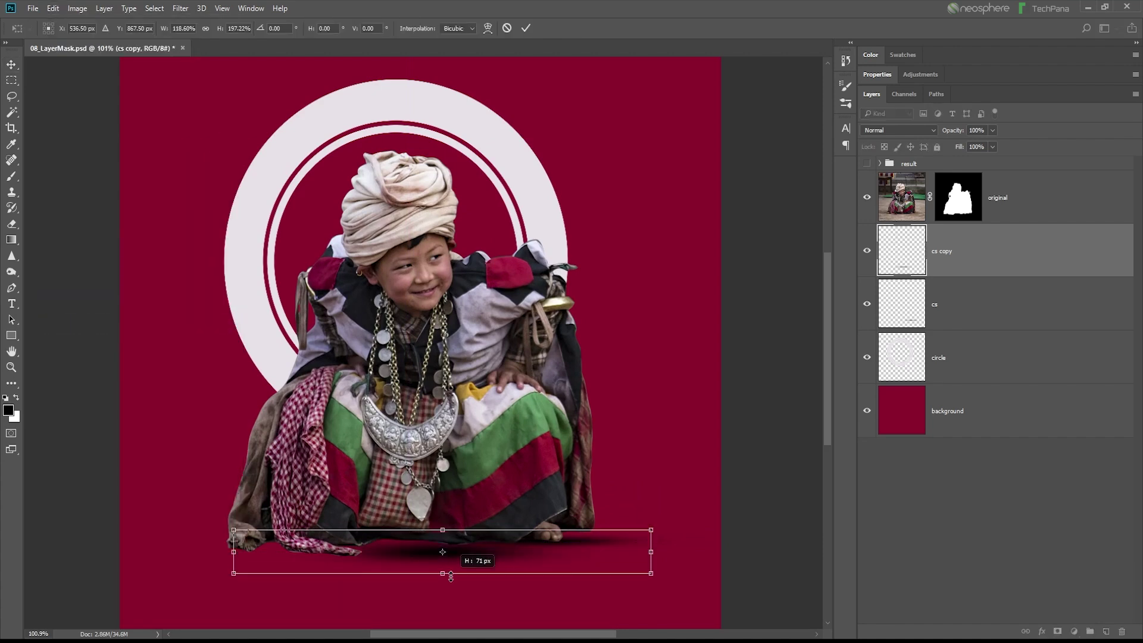
drag(231, 547, 138, 547)
drag(493, 555, 487, 545)
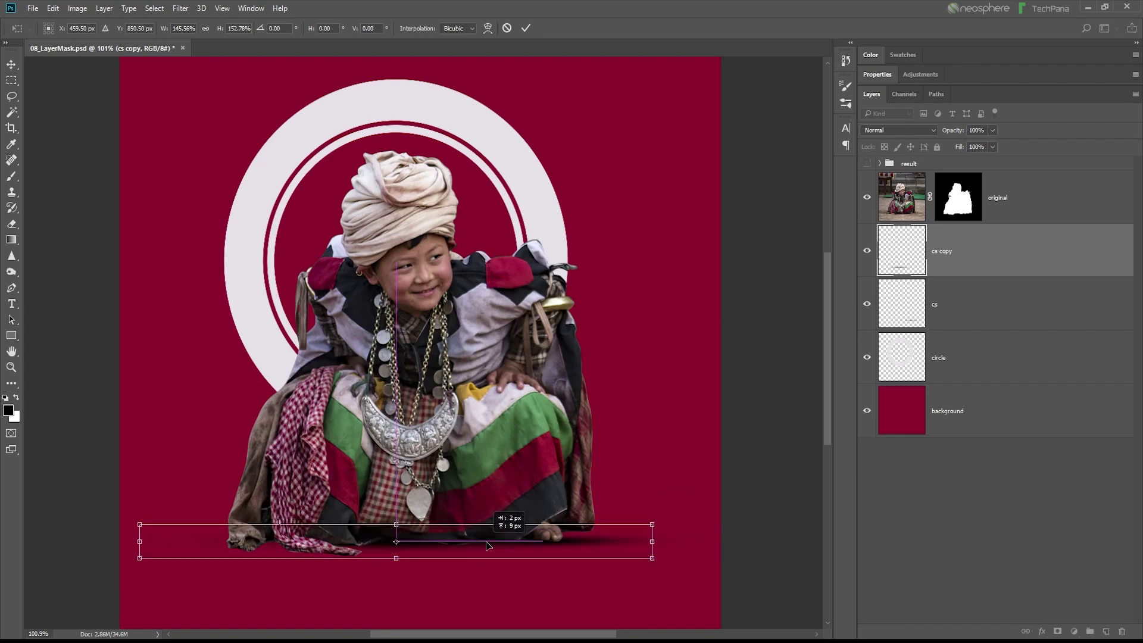
key(Return)
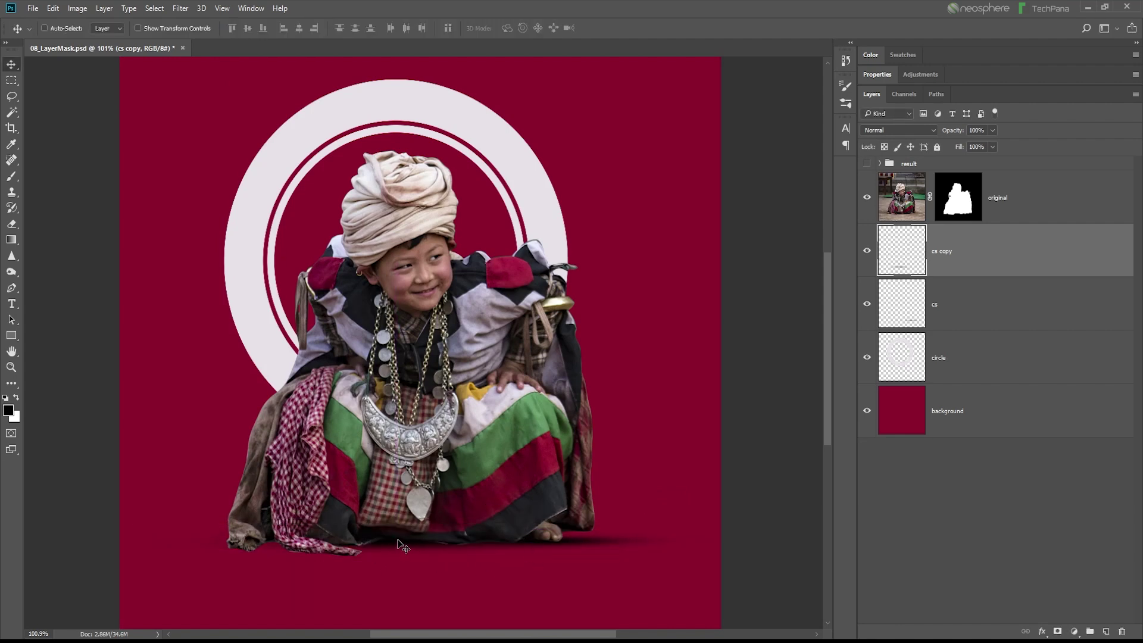
drag(399, 543, 332, 559)
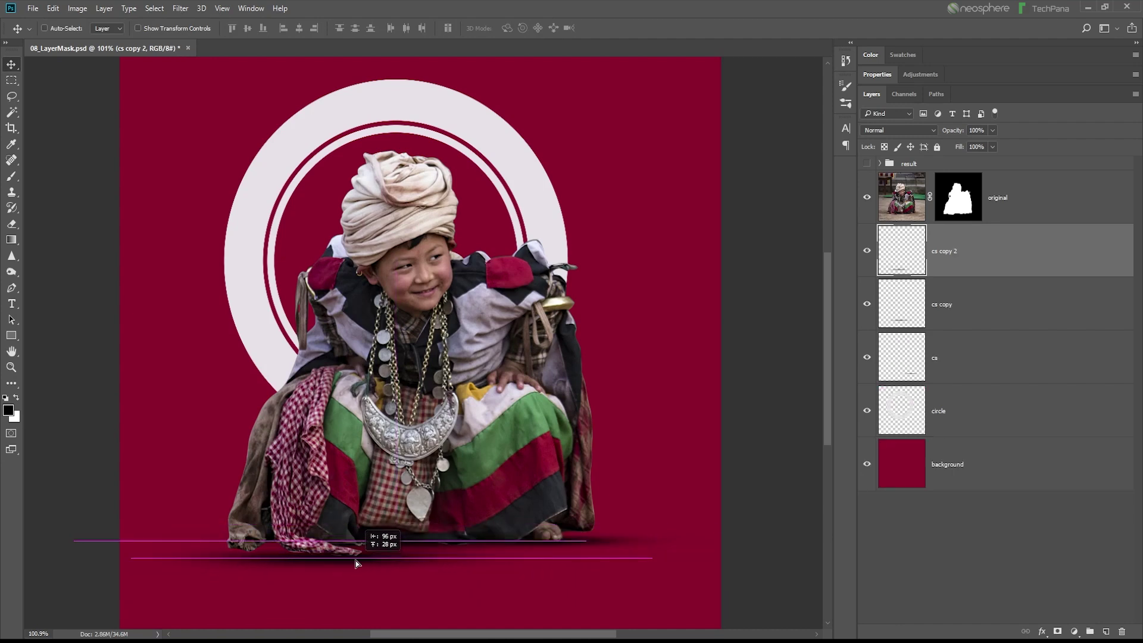
Place cs copy 2 lower-left and Free Transform it narrower, recentred under the figure's left side.
drag(332, 560, 343, 562)
scroll(360, 596, up, 2)
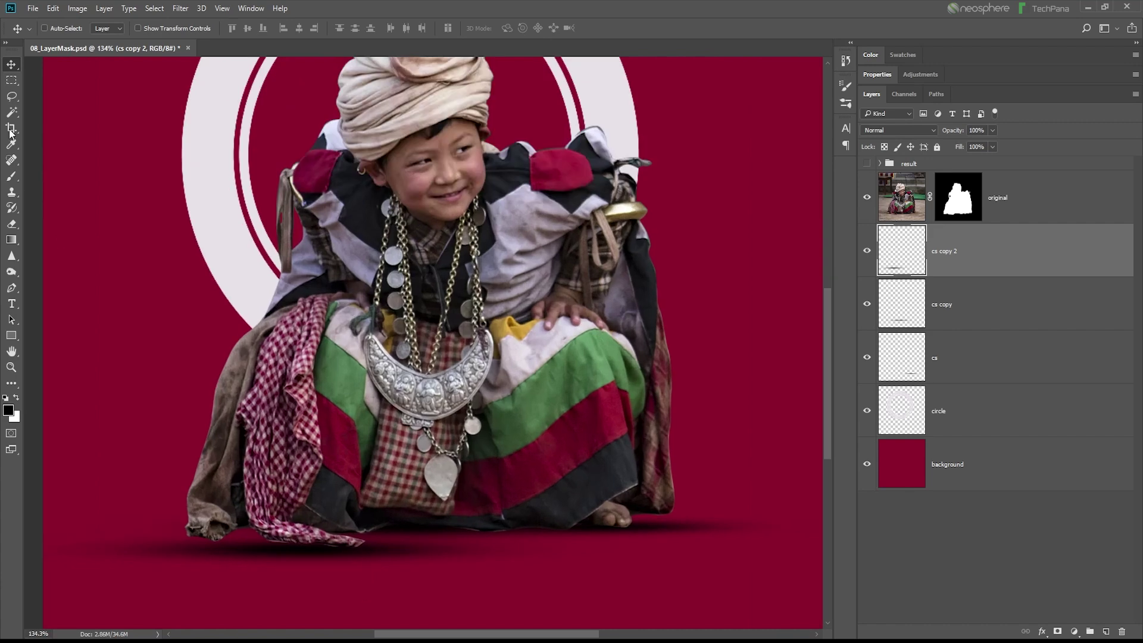
click(53, 8)
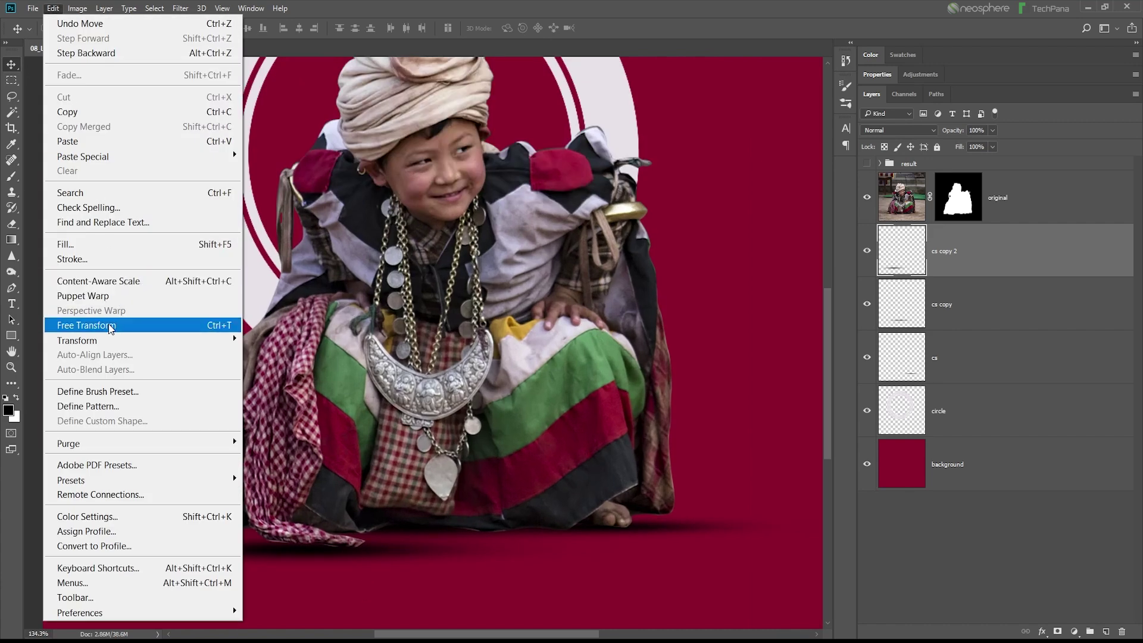
click(110, 324)
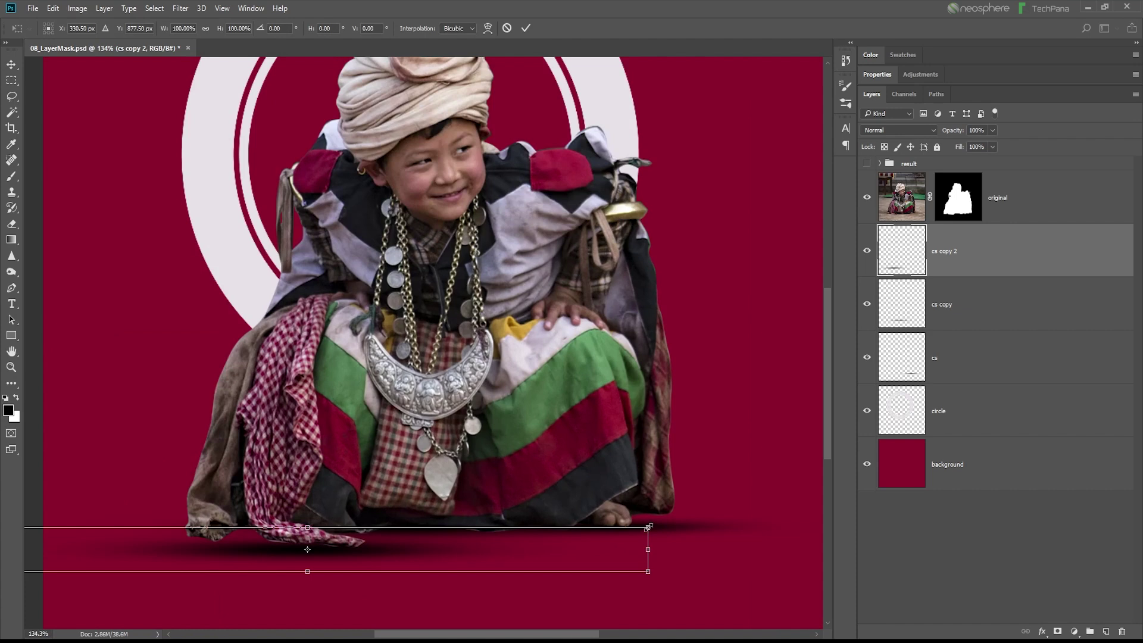
mouse_move(642, 529)
mouse_down()
mouse_move(518, 563)
mouse_move(524, 550)
mouse_move(418, 552)
mouse_up()
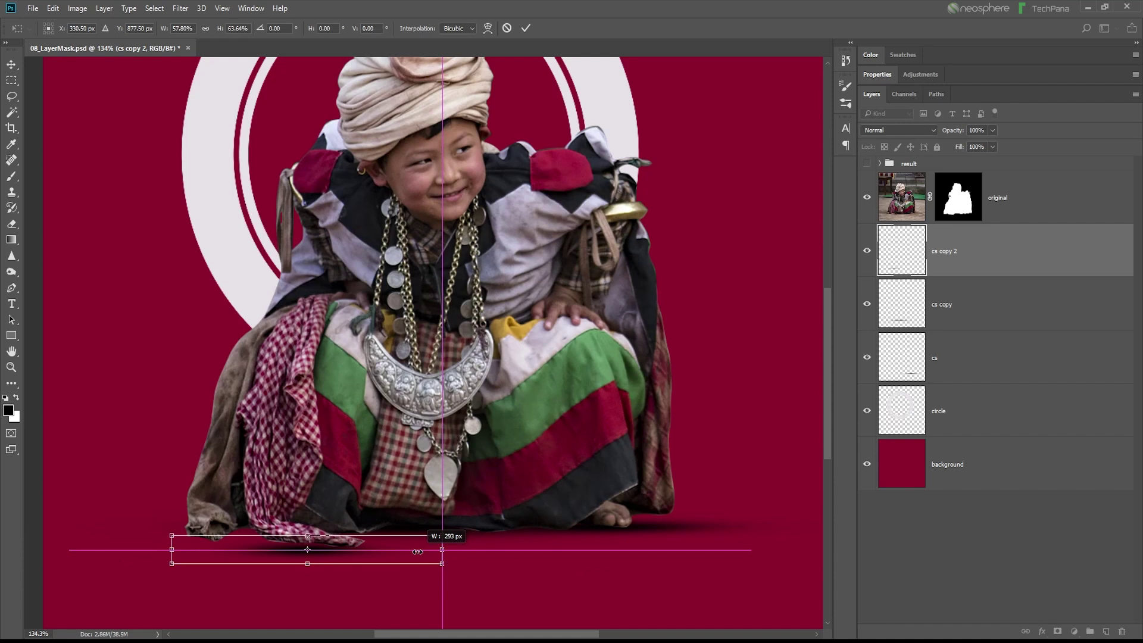
drag(418, 552, 567, 554)
drag(386, 544, 392, 541)
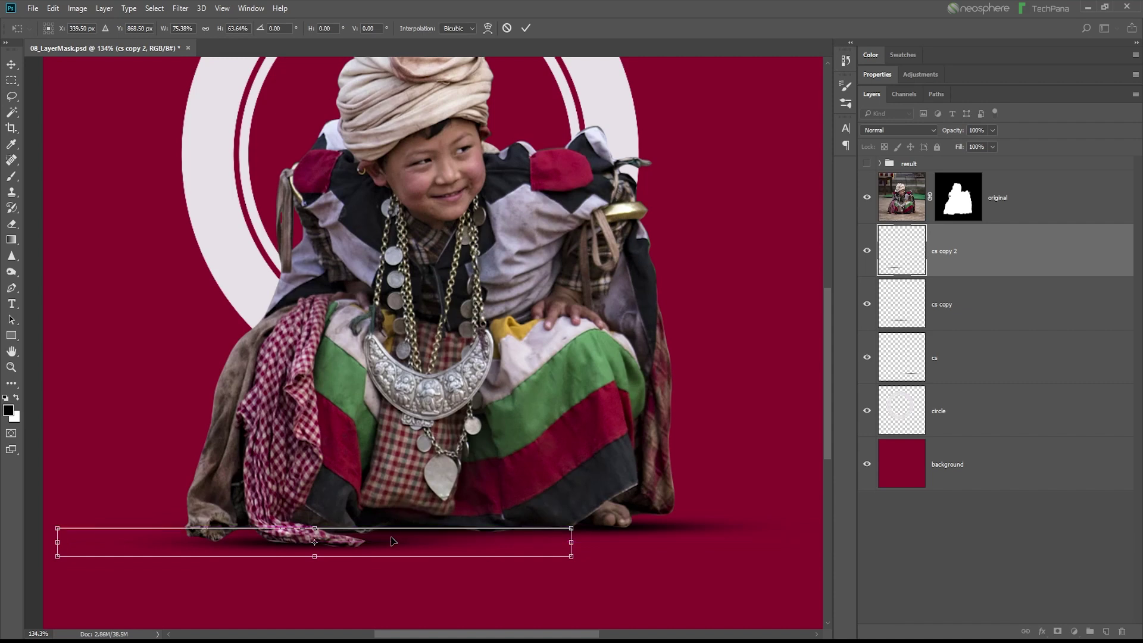
key(Return)
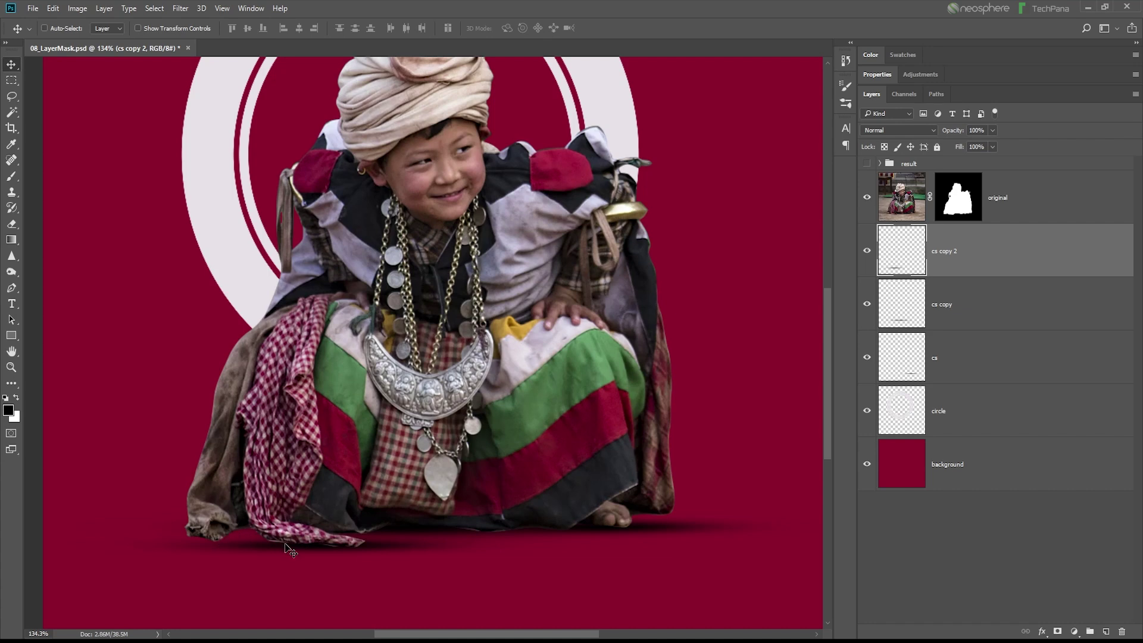
mouse_move(316, 553)
mouse_down()
mouse_move(276, 552)
mouse_move(315, 543)
mouse_up()
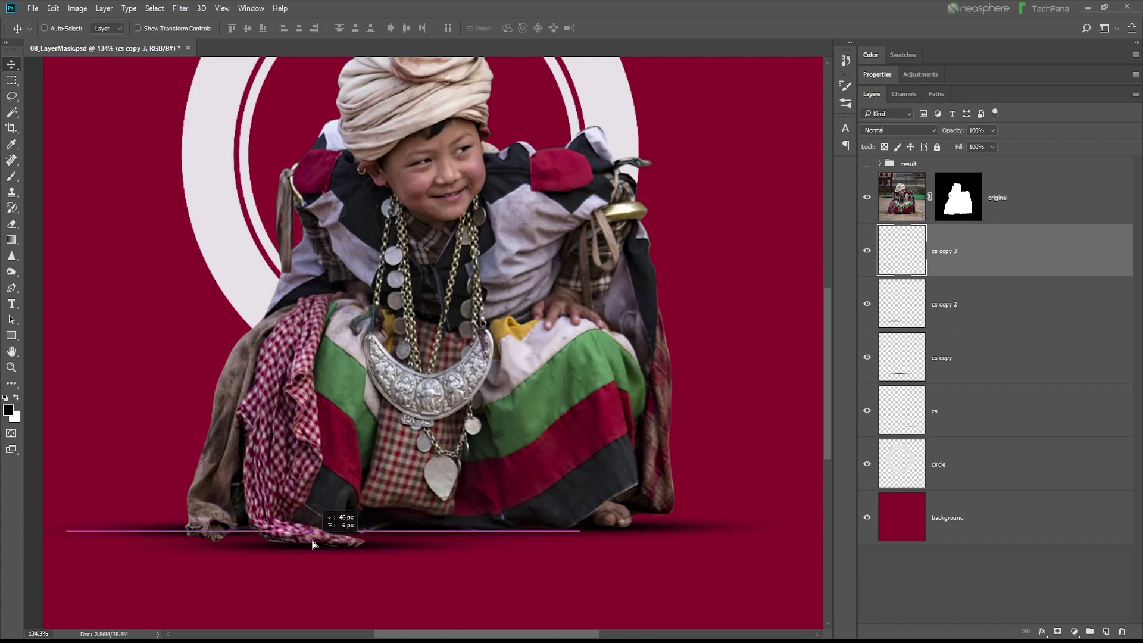
Nudge cs copy 3 down and Free Transform it taller under the child's left foot.
drag(314, 541, 316, 550)
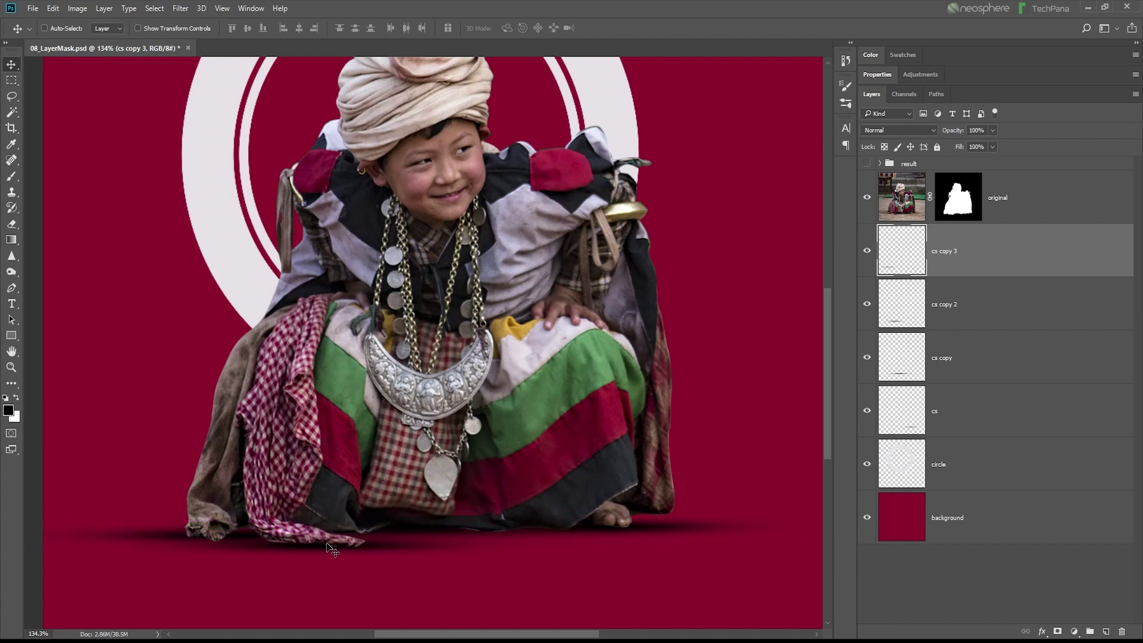
click(53, 9)
mouse_move(76, 340)
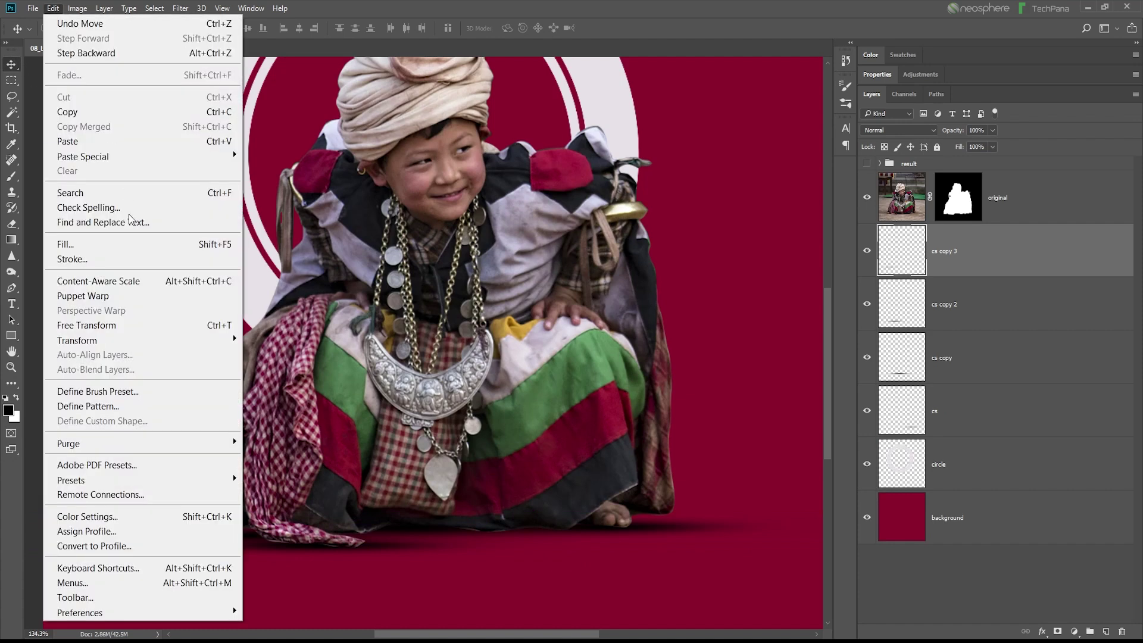
click(120, 330)
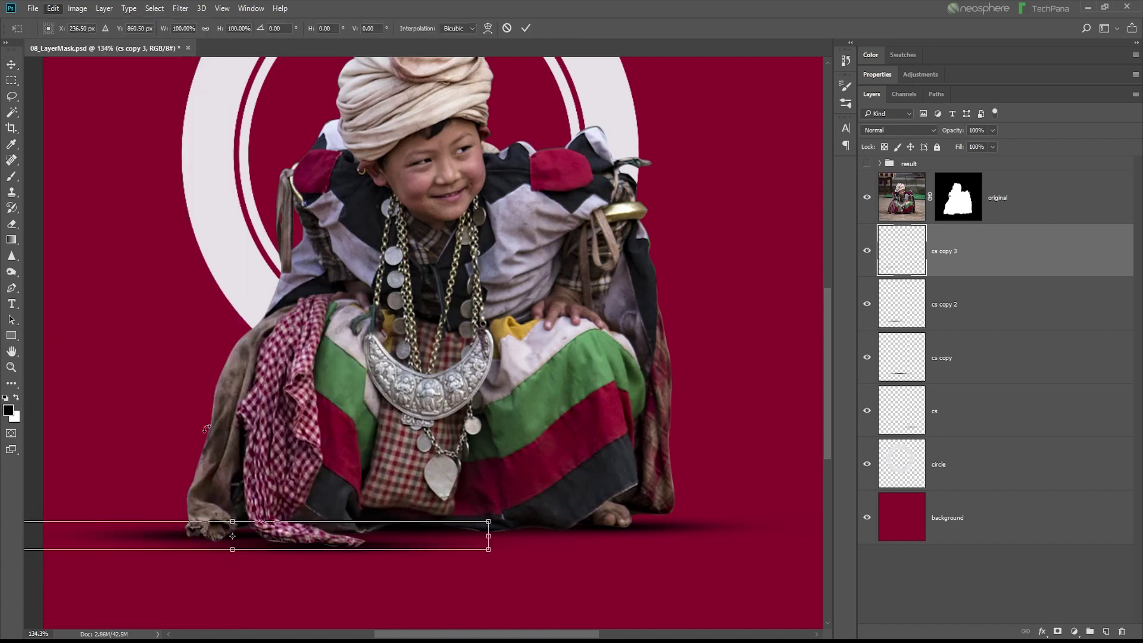
drag(236, 520, 237, 508)
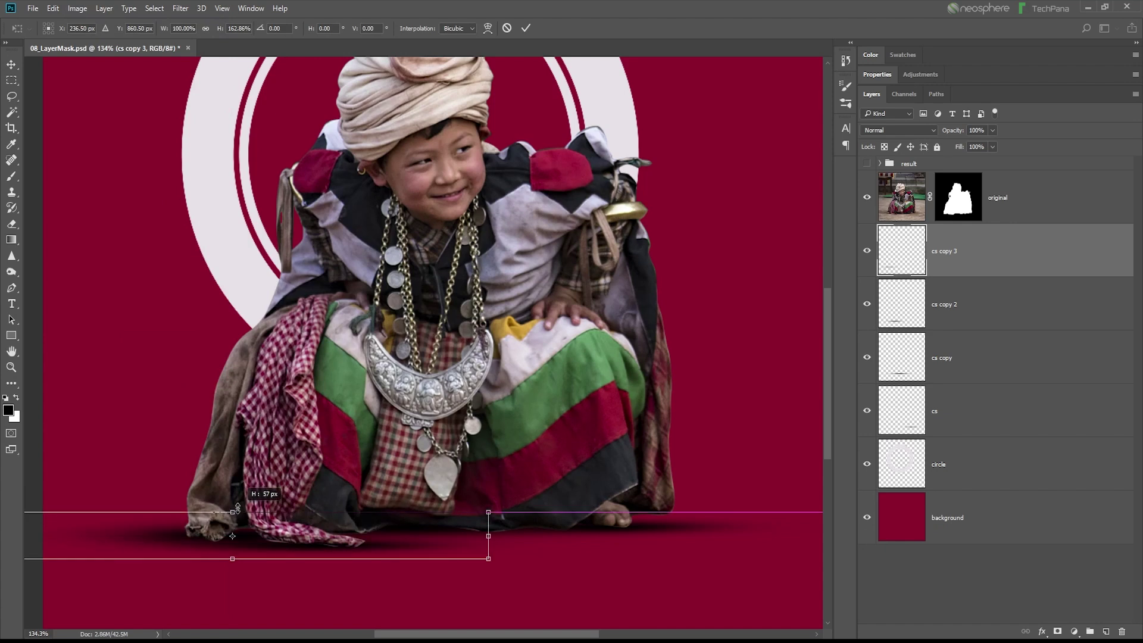
key(Return)
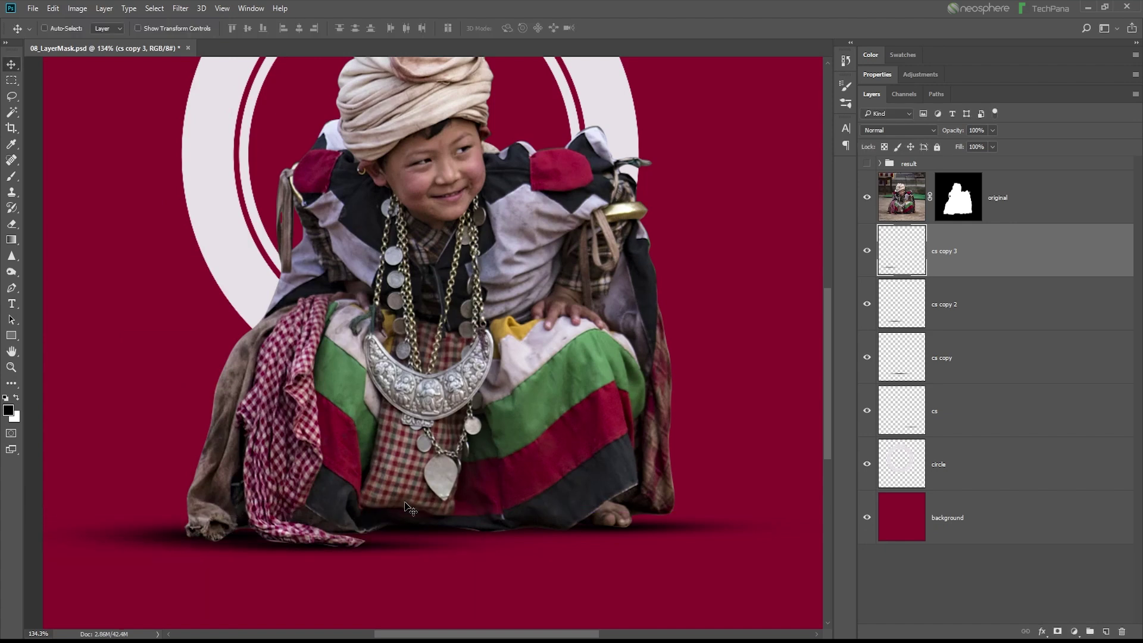
Fit the image on screen and set cs copy 3 opacity to 64%.
key(ctrl+0)
scroll(410, 509, down, 1)
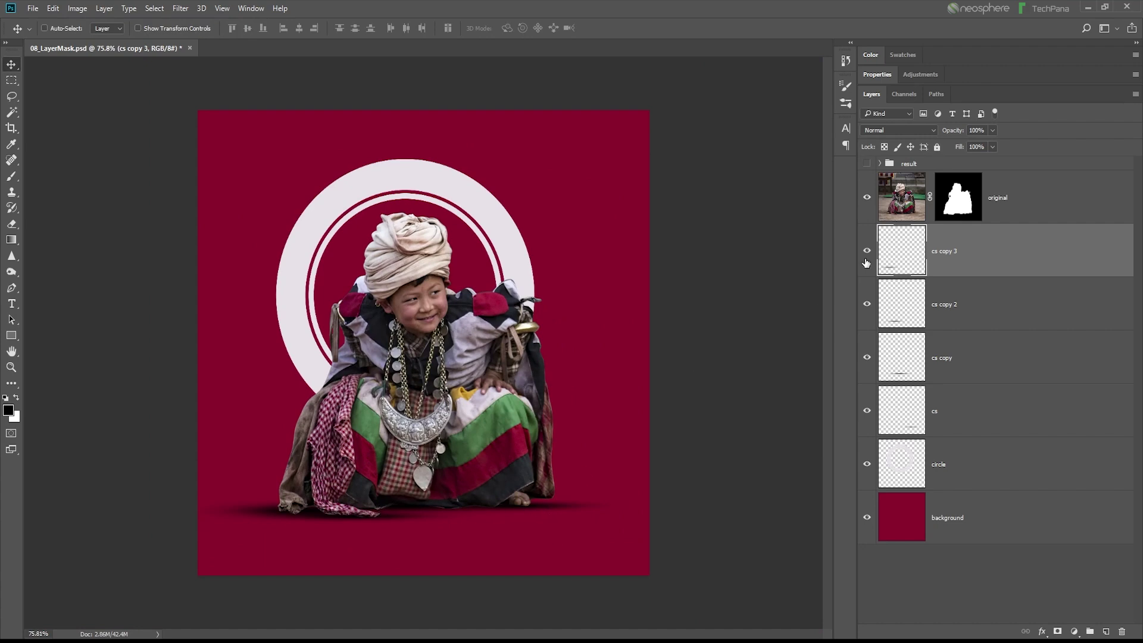
mouse_move(953, 134)
mouse_down()
mouse_move(932, 133)
mouse_move(944, 134)
mouse_up()
Set cs copy 2 opacity to 80%, then select the original layer's mask and circle layer.
click(954, 306)
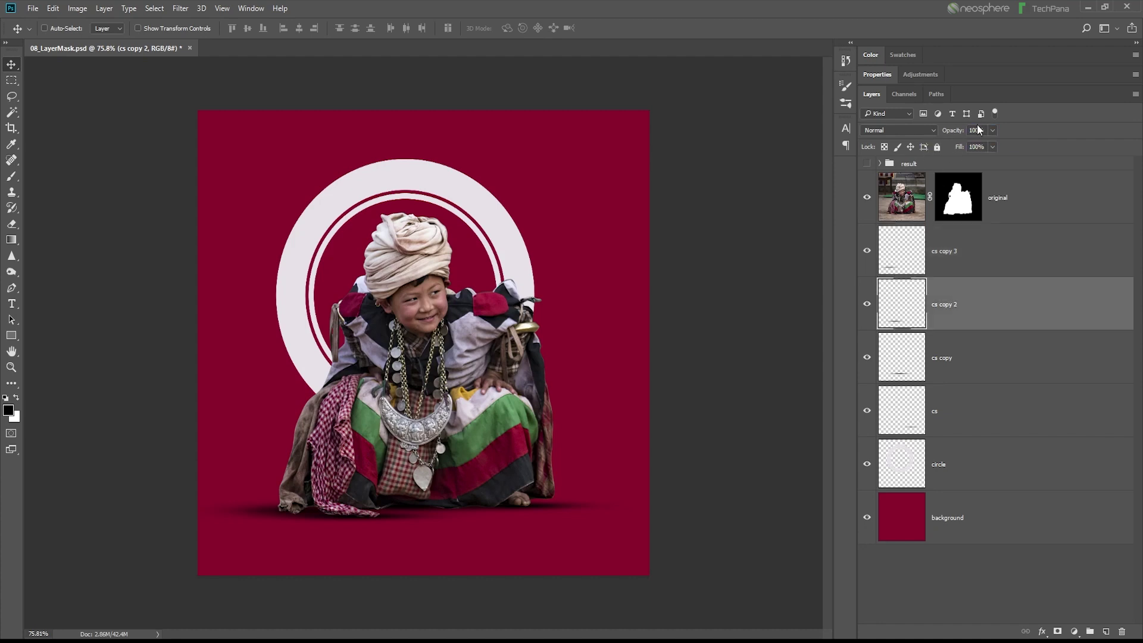
click(967, 129)
text(80)
scroll(574, 395, down, 2)
scroll(574, 396, down, 2)
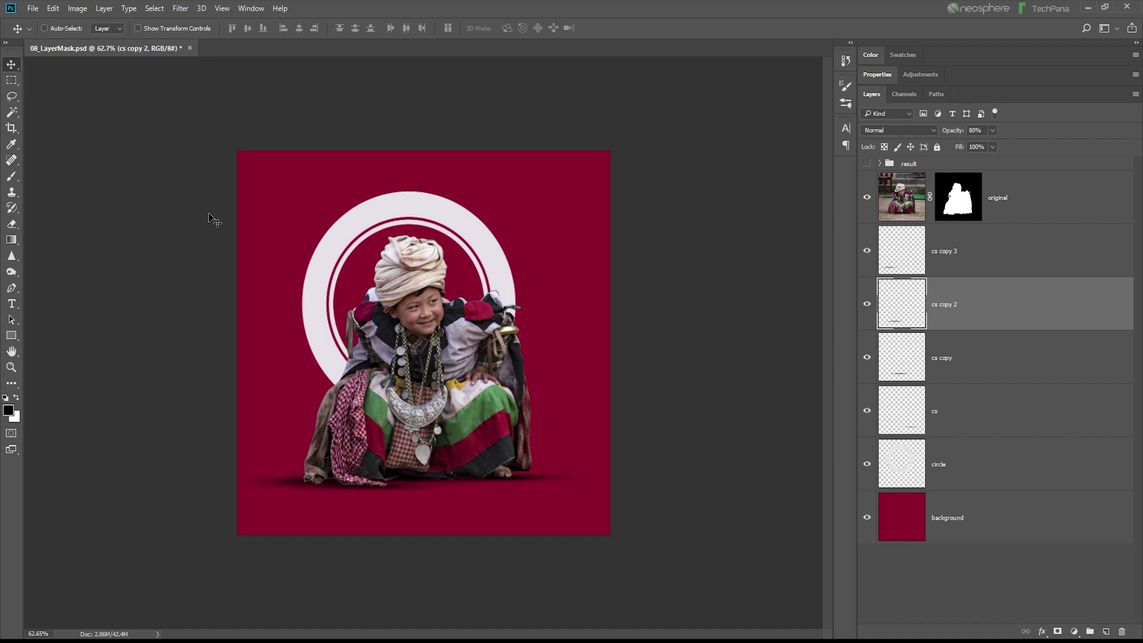
click(960, 202)
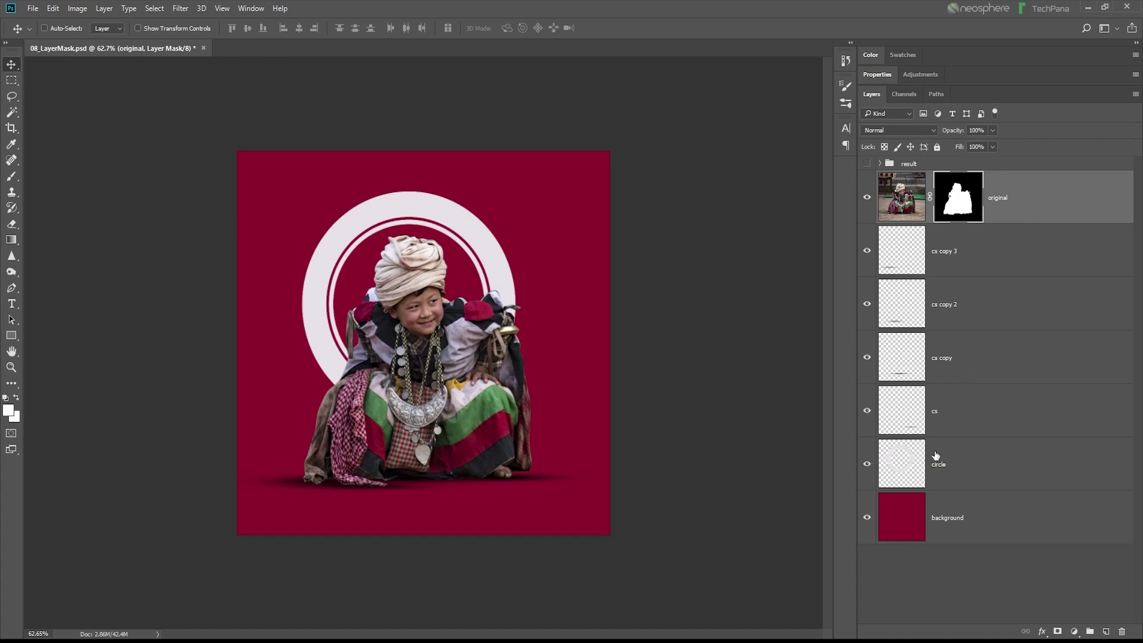
click(944, 464)
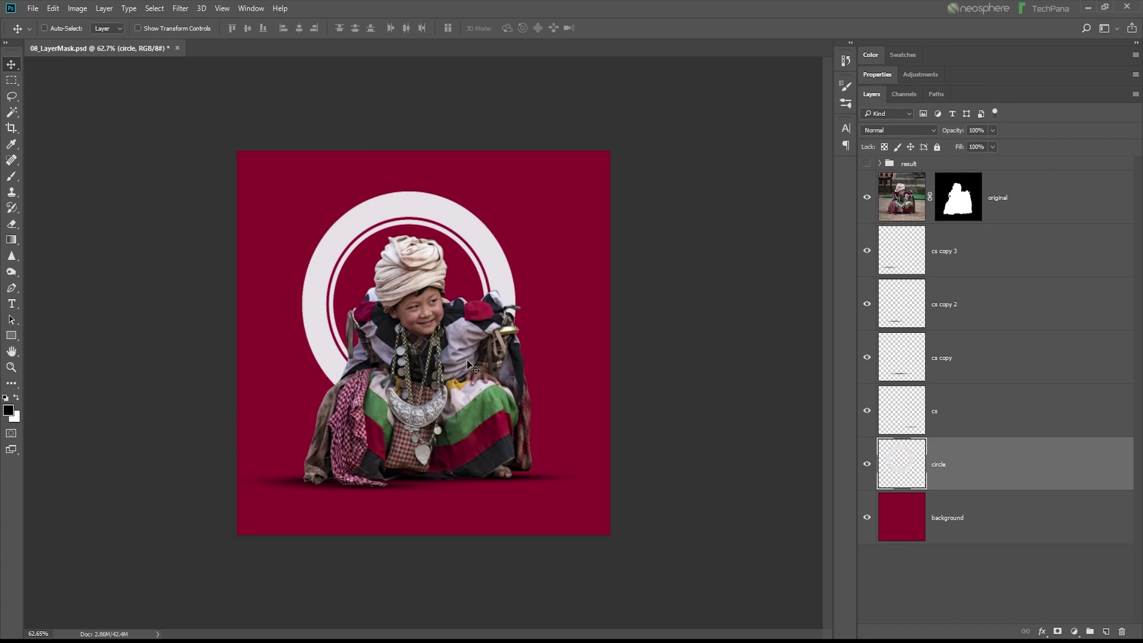
Target the original photo layer's image and open the Camera Raw Filter on it.
scroll(415, 280, up, 10)
scroll(415, 280, up, 3)
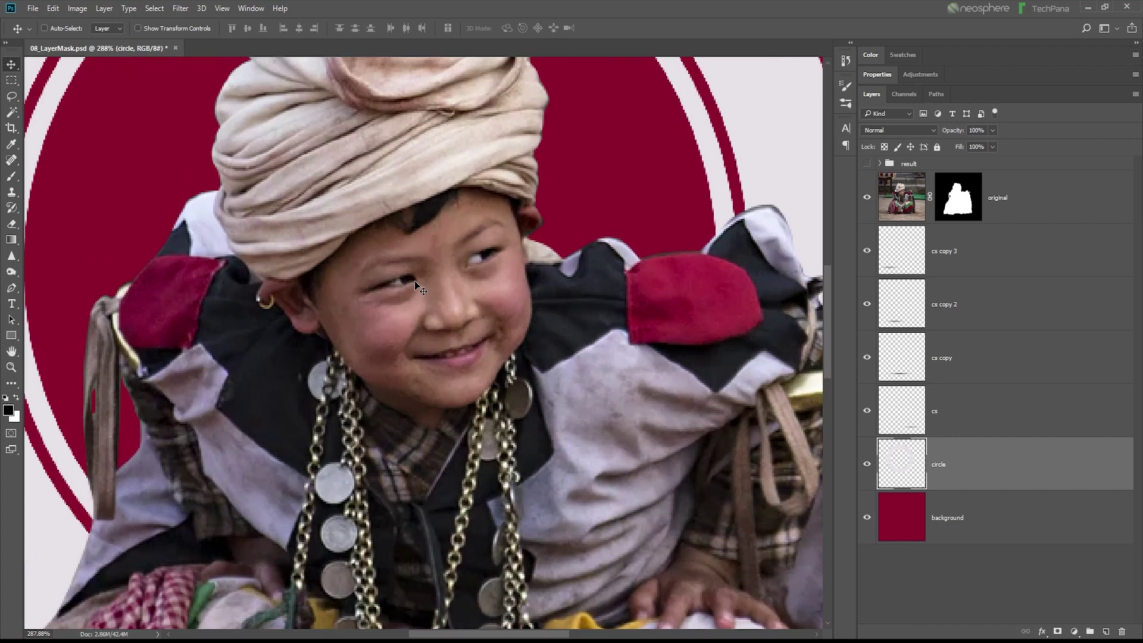
click(906, 207)
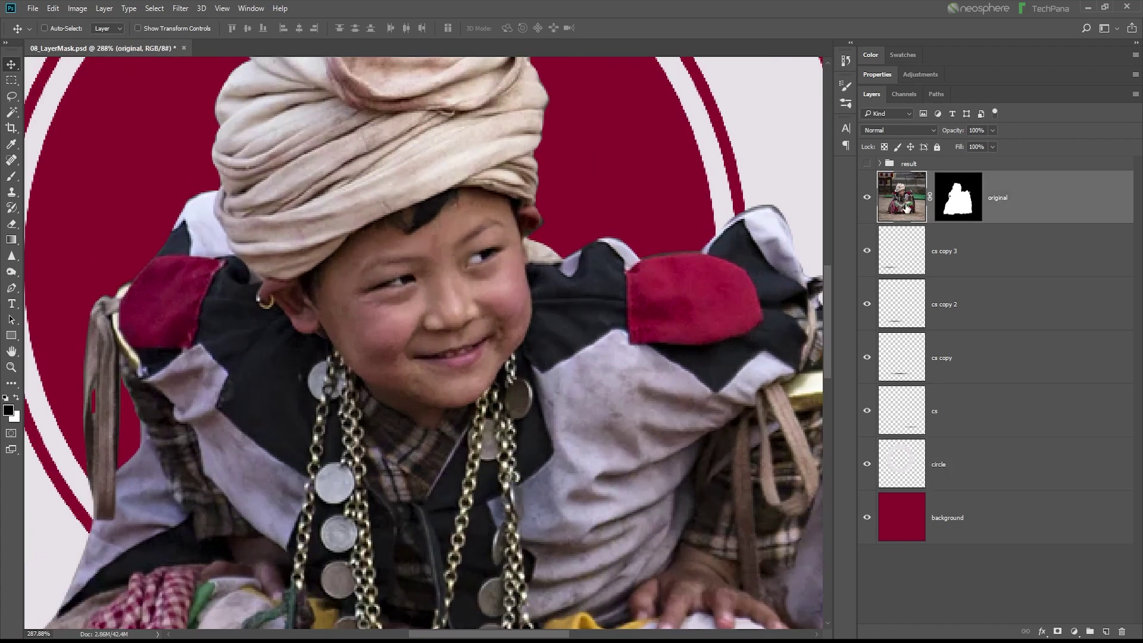
click(971, 199)
click(890, 213)
click(181, 10)
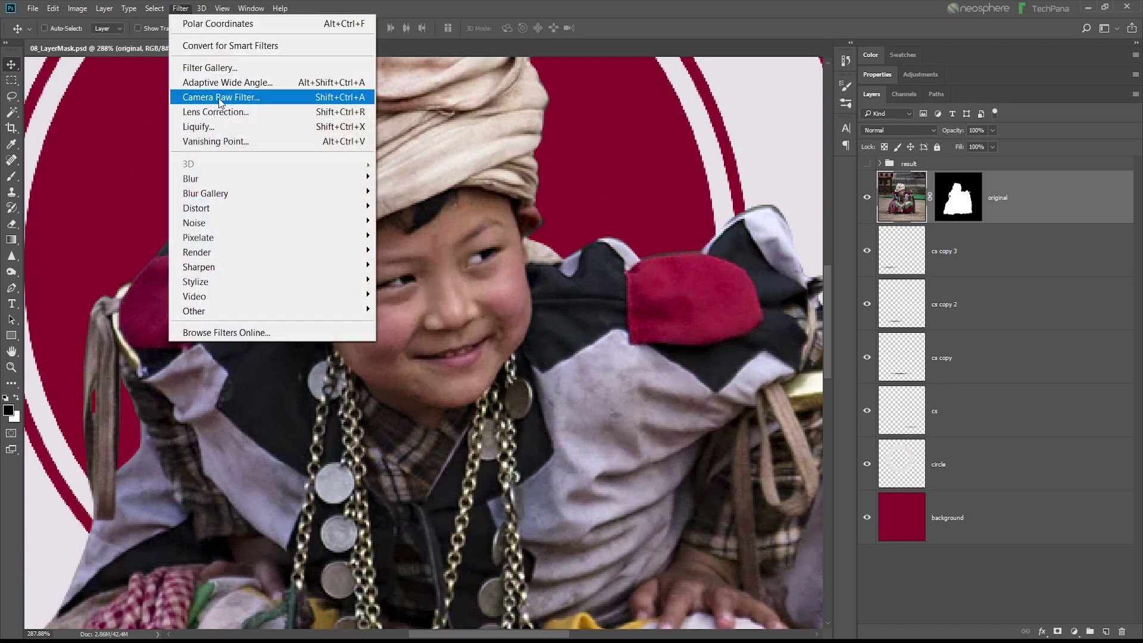
click(245, 99)
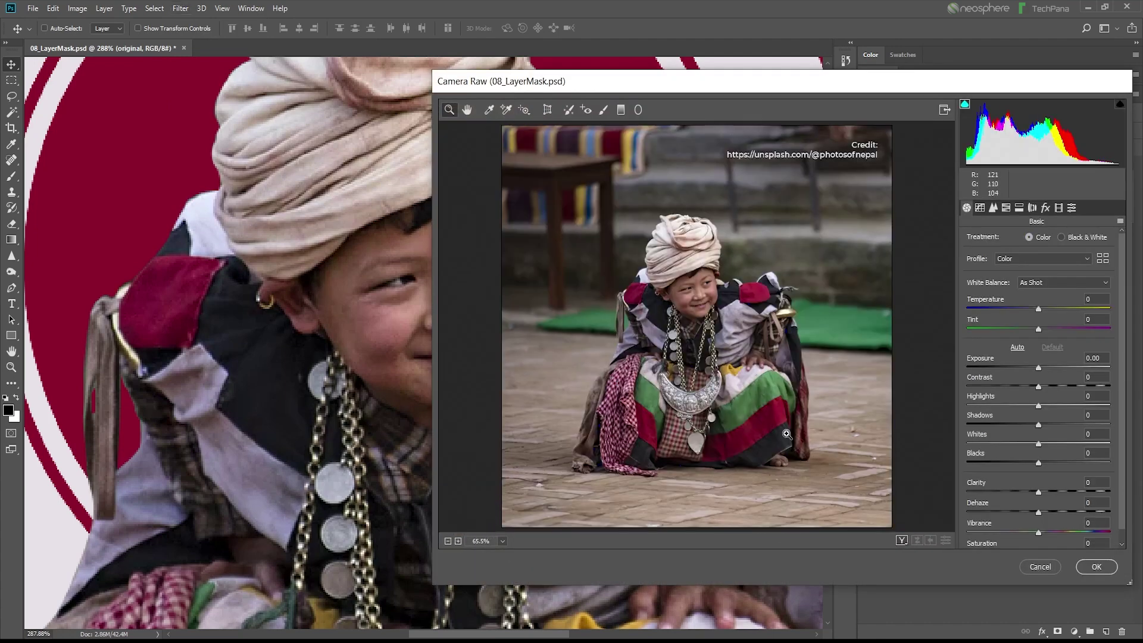
Zoom the preview to 200%, set Temperature +8 and Clarity +22, and show Detail settings.
click(458, 542)
click(458, 541)
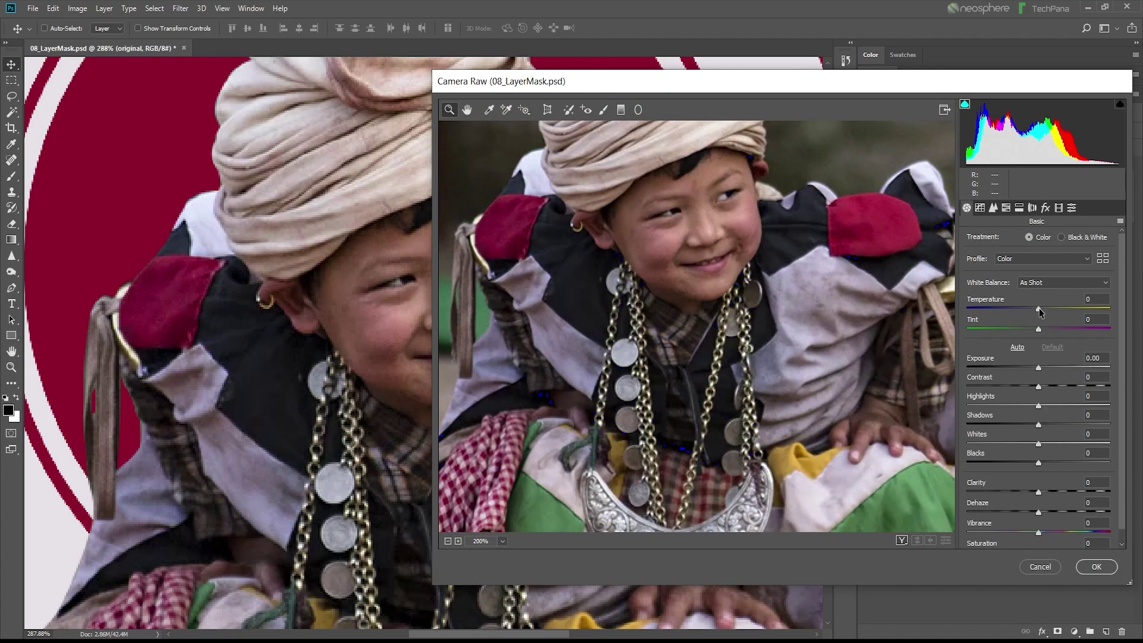
drag(1040, 310, 1043, 308)
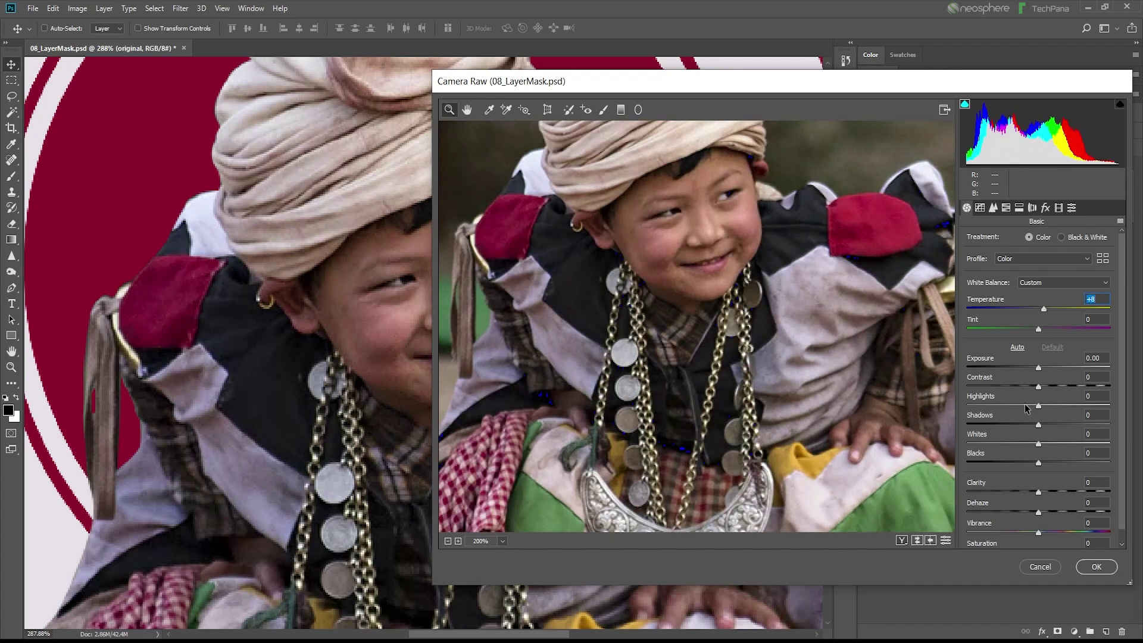
drag(1039, 493, 1053, 495)
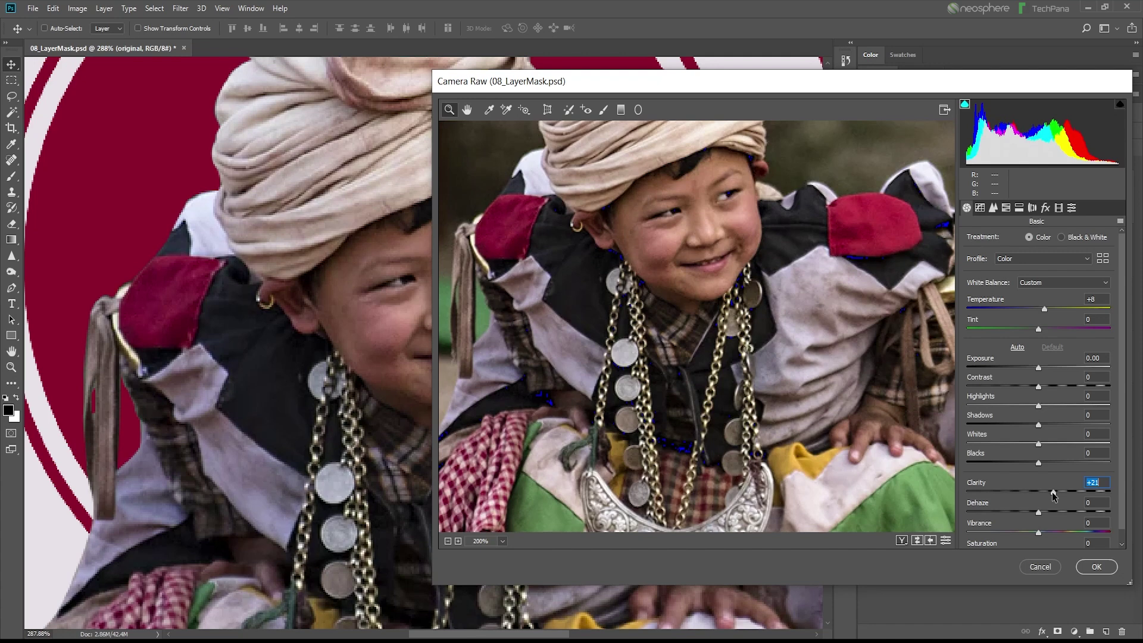
click(993, 207)
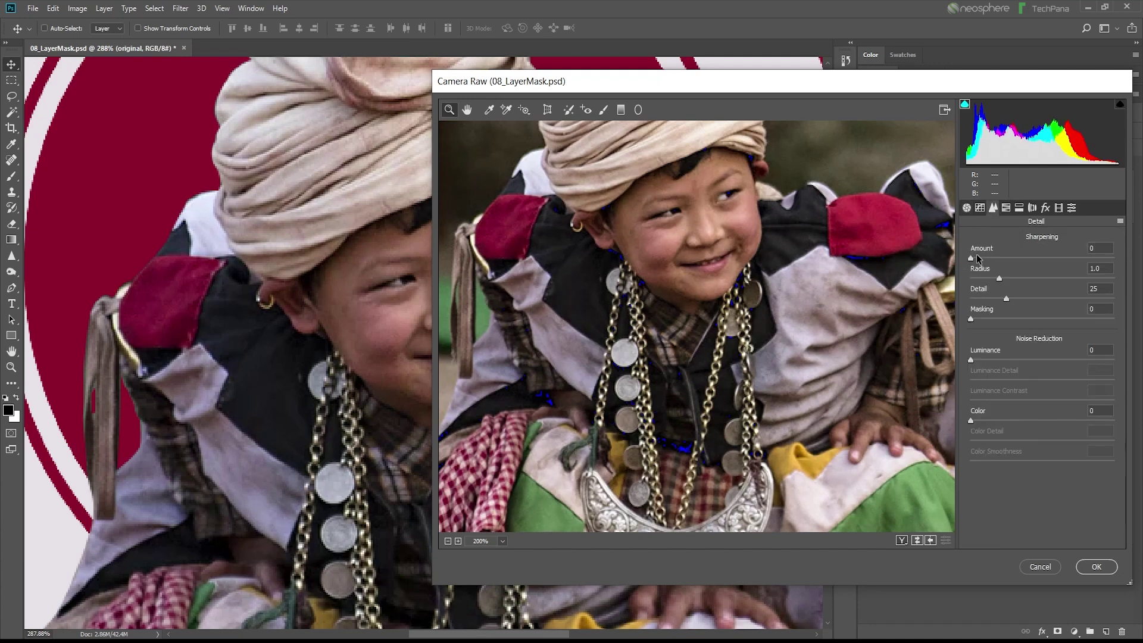
Set Sharpening Amount to 77 and Luminance noise reduction to 100.
drag(976, 259, 1041, 260)
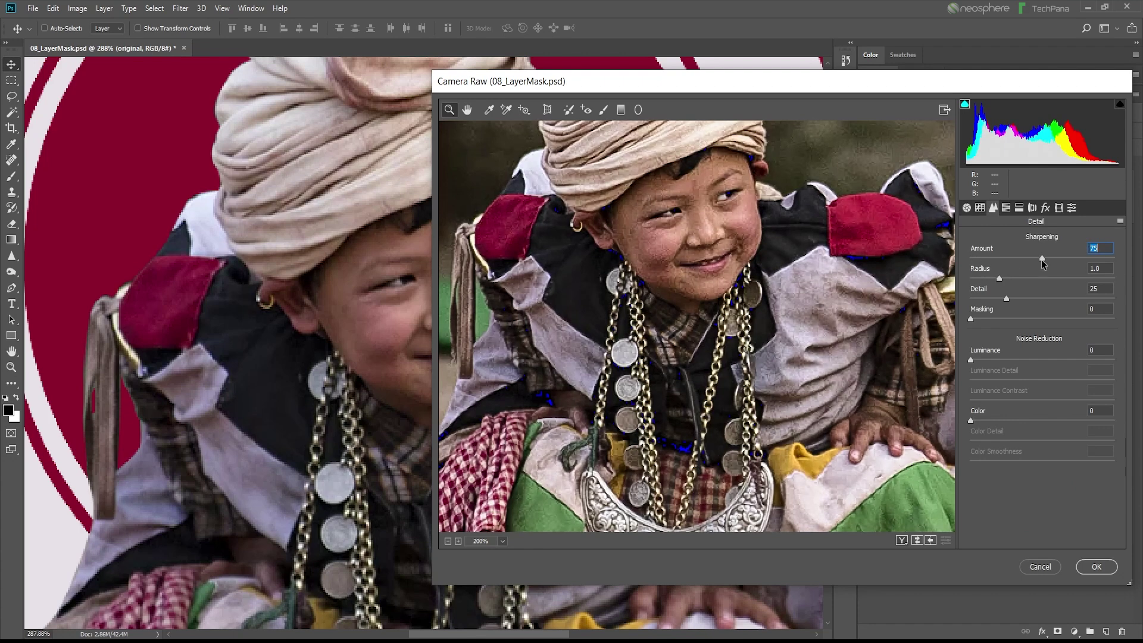
drag(971, 360, 1113, 360)
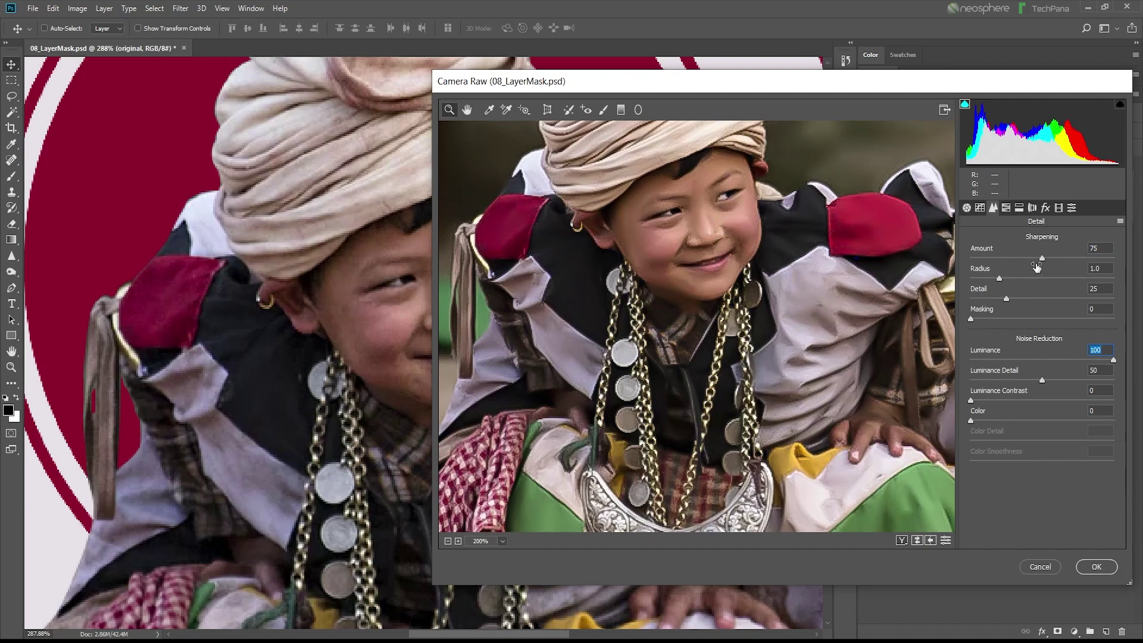
mouse_move(1042, 258)
mouse_down()
mouse_move(989, 257)
mouse_move(1064, 257)
mouse_up()
click(1092, 568)
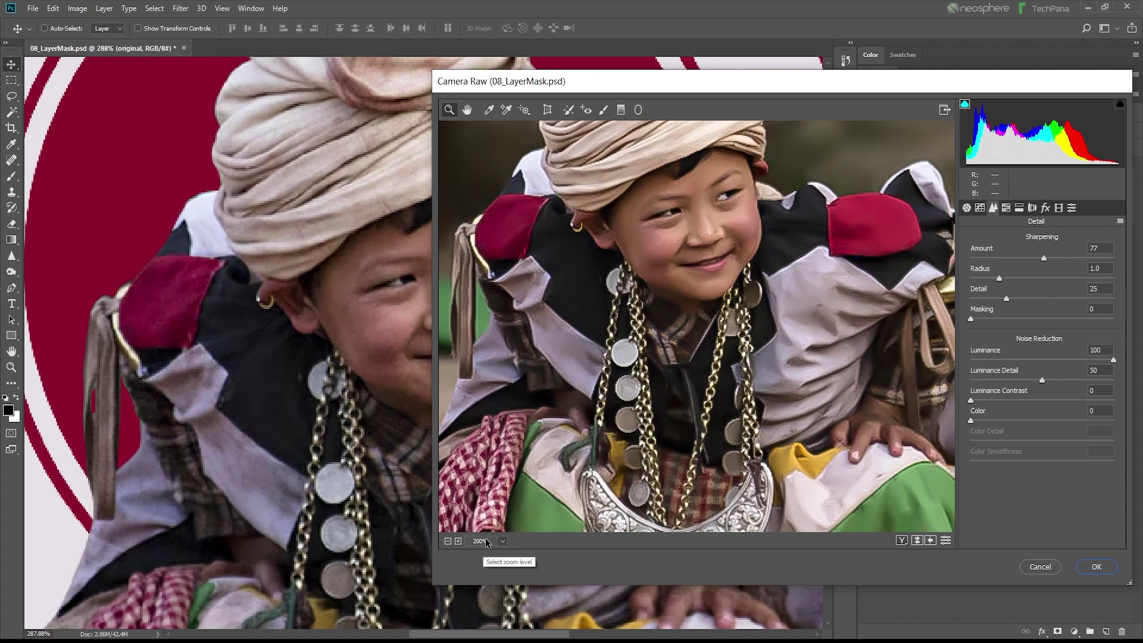
Zoom the preview out to the whole photo and apply the Camera Raw filter.
click(447, 543)
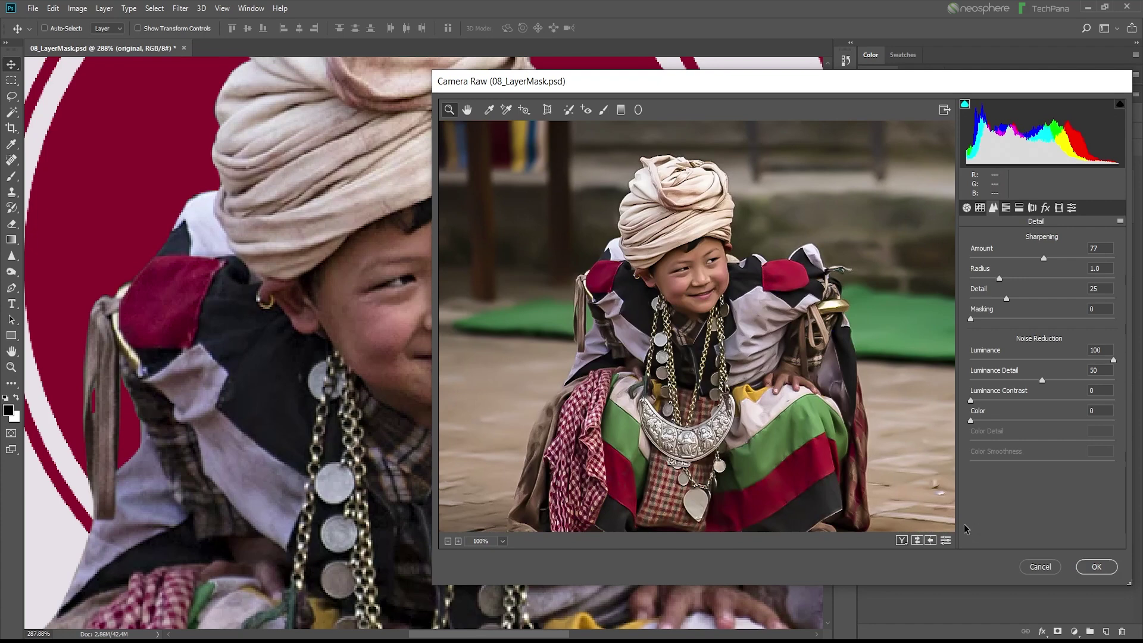
drag(580, 84, 670, 79)
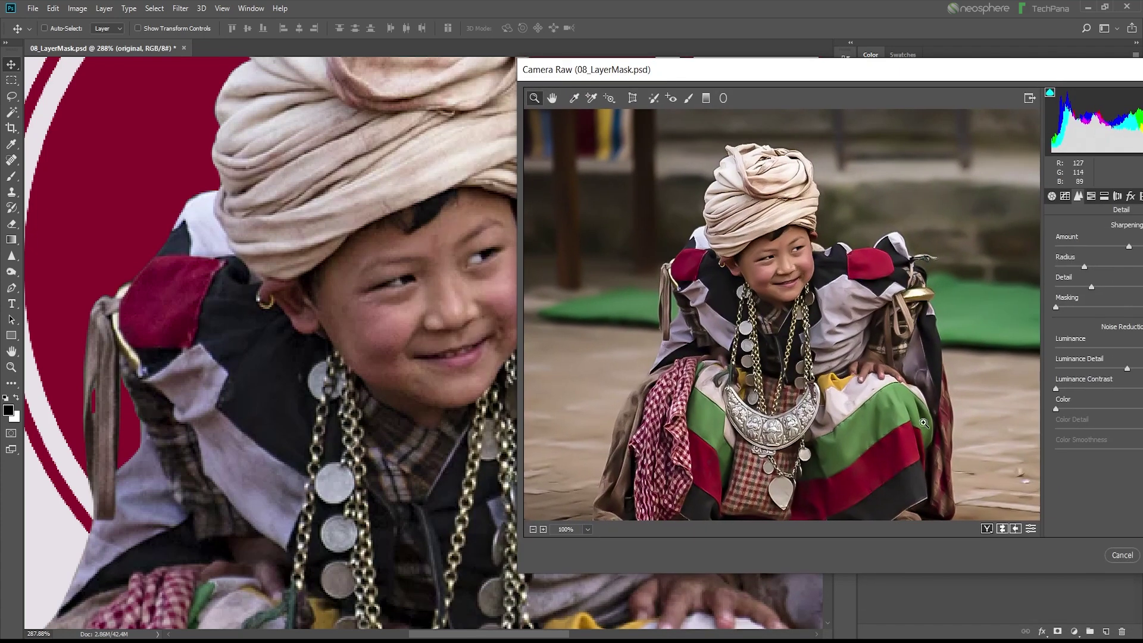
drag(874, 82, 558, 95)
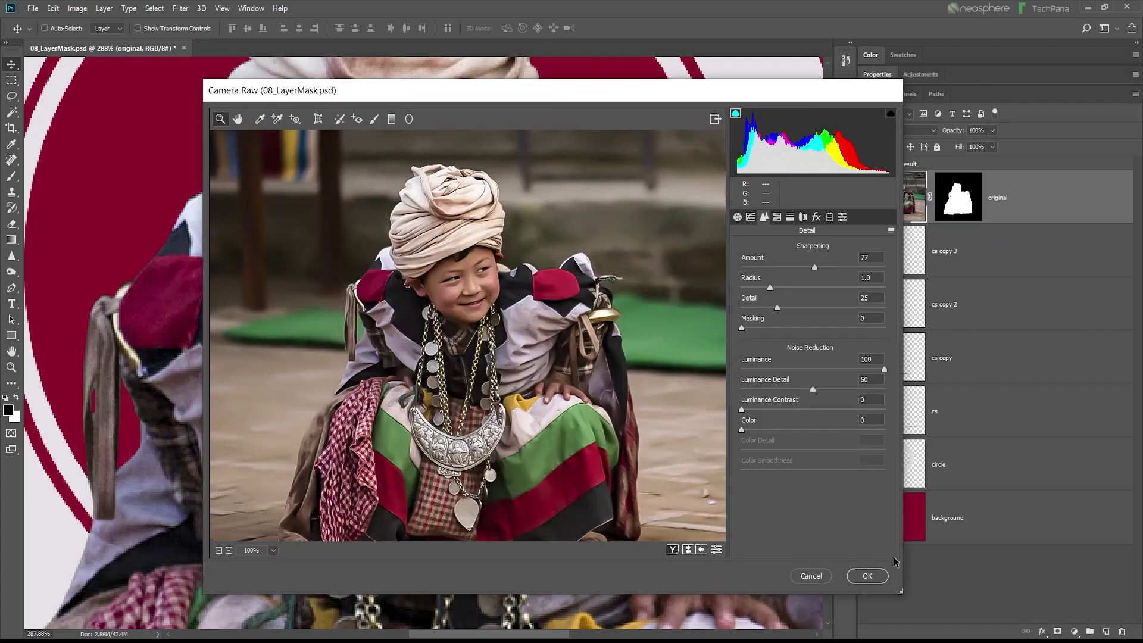
click(867, 575)
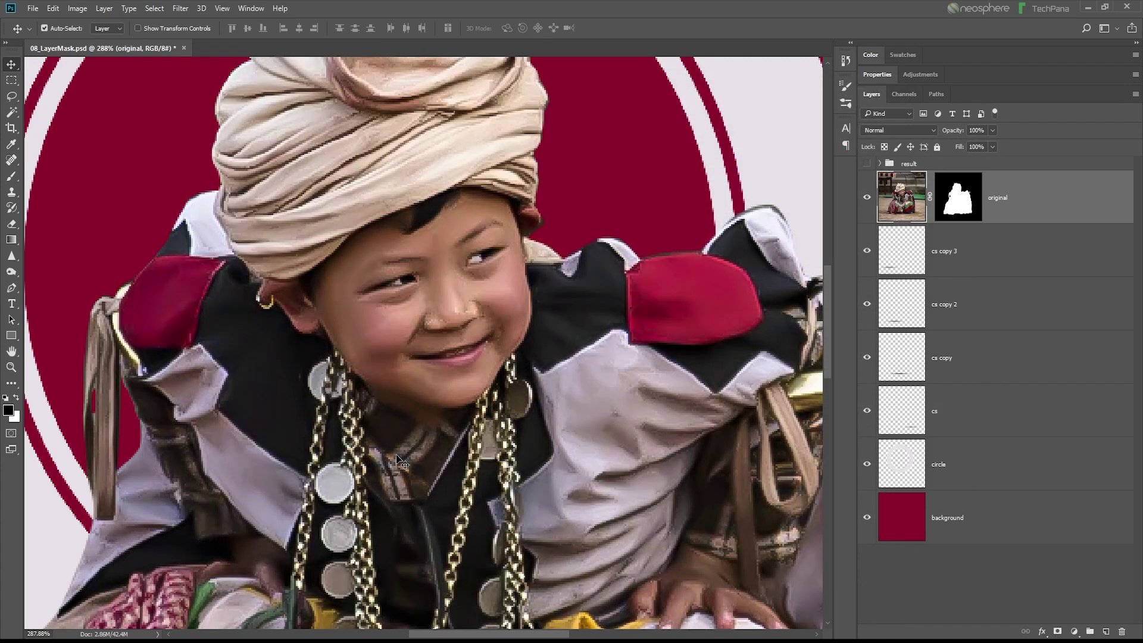
Zoom out to view the whole crimson-ring composition and turn off Auto-Select.
scroll(399, 461, down, 2)
scroll(399, 461, down, 2)
scroll(399, 461, down, 1)
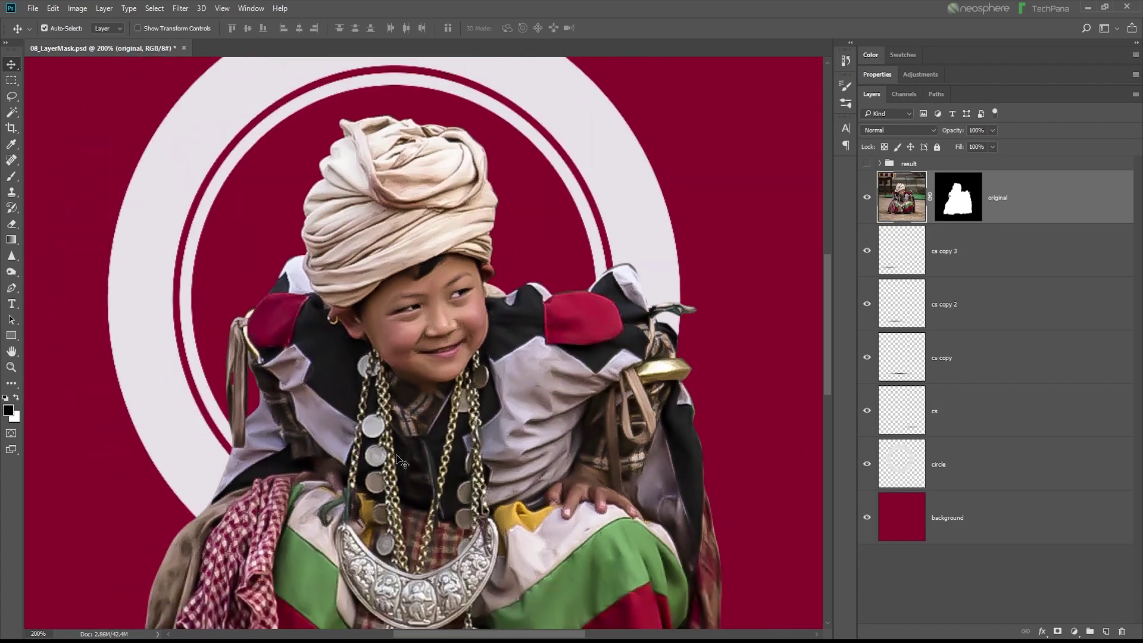
scroll(399, 461, down, 1)
key(ctrl)
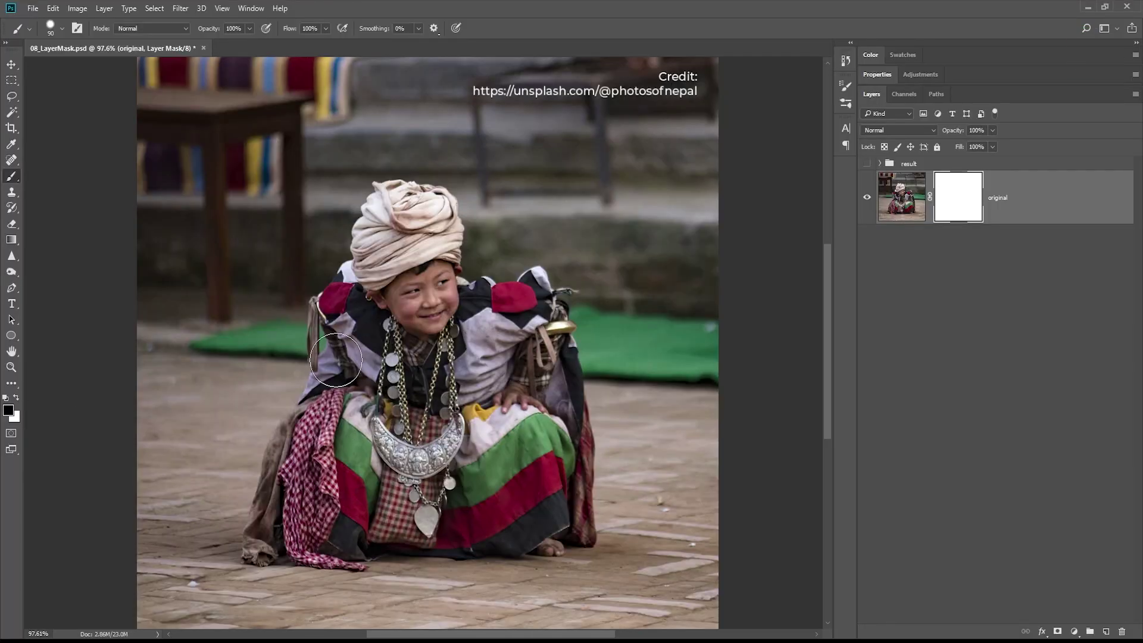
drag(276, 384, 601, 384)
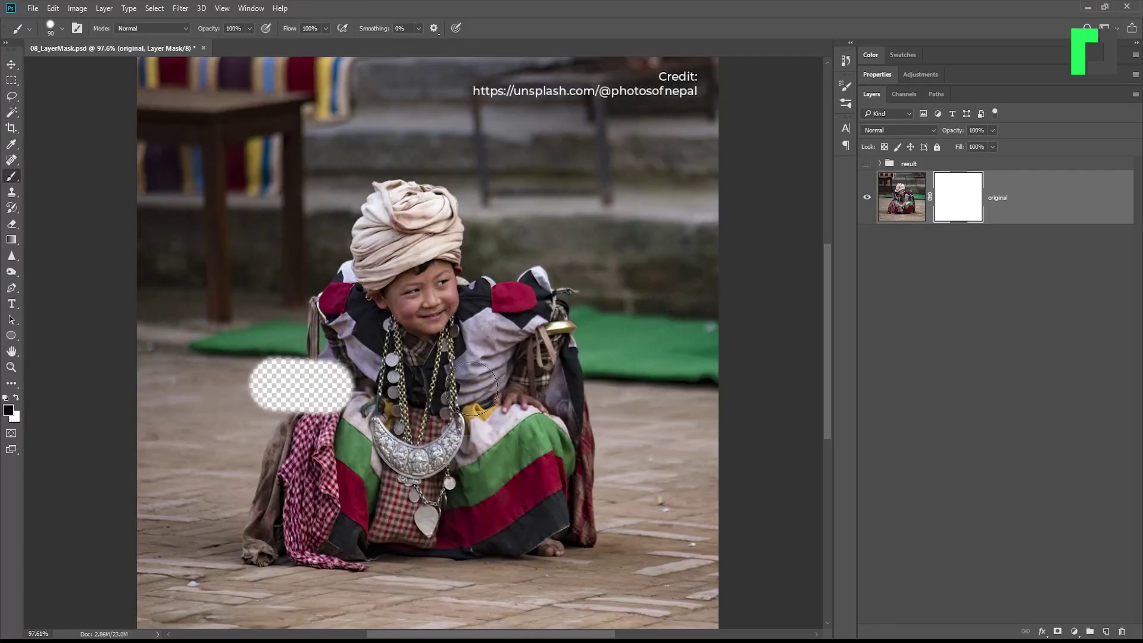
drag(258, 509, 673, 509)
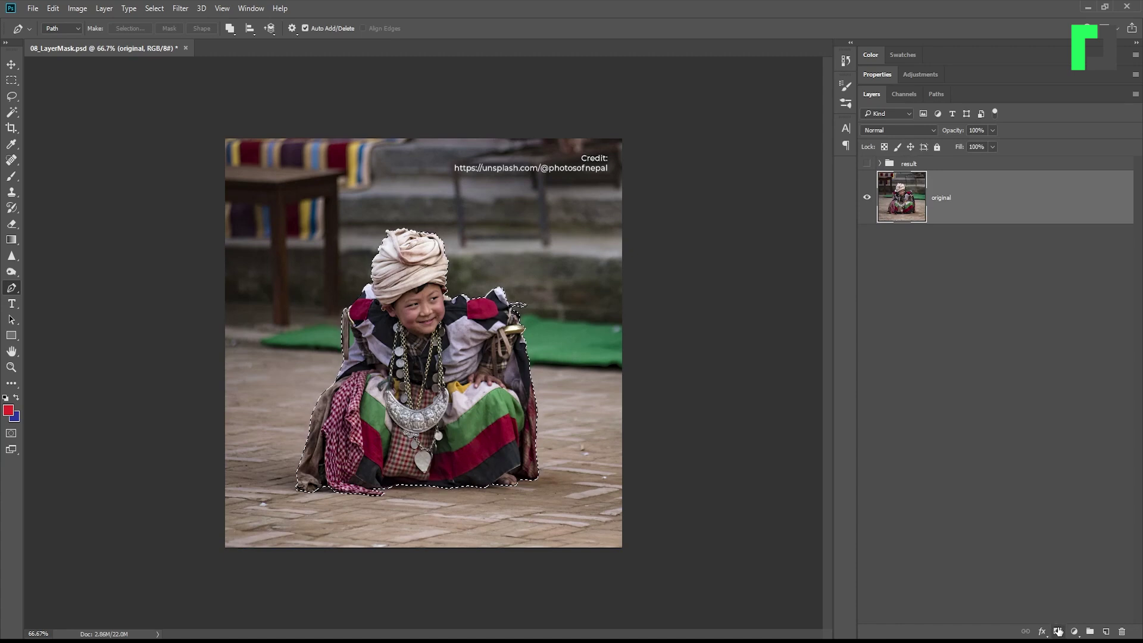
click(1058, 631)
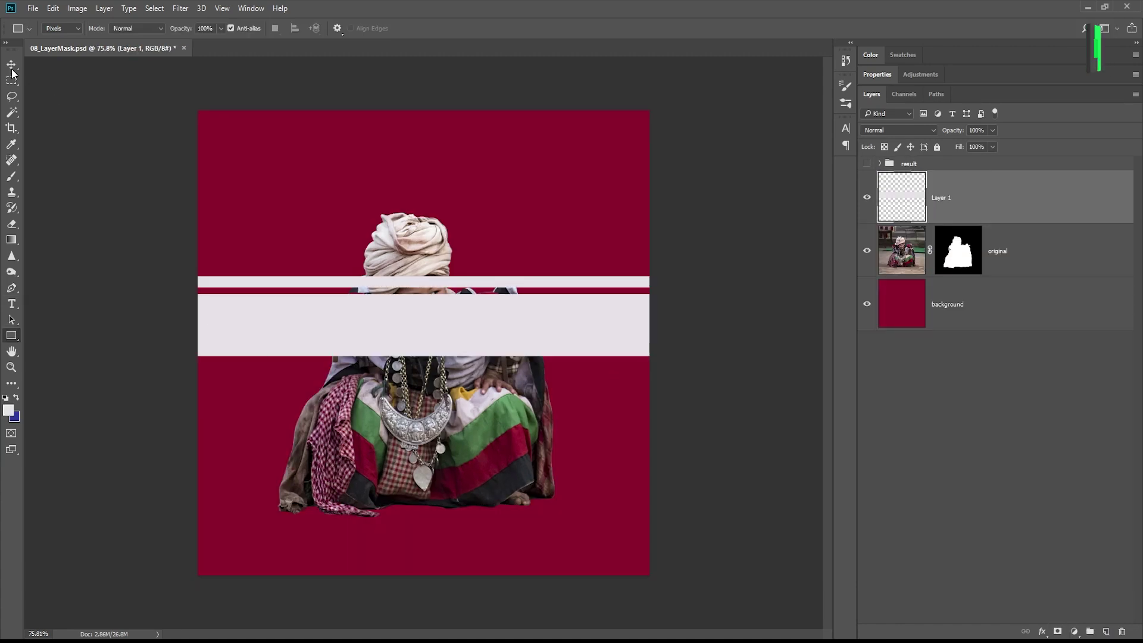
click(11, 65)
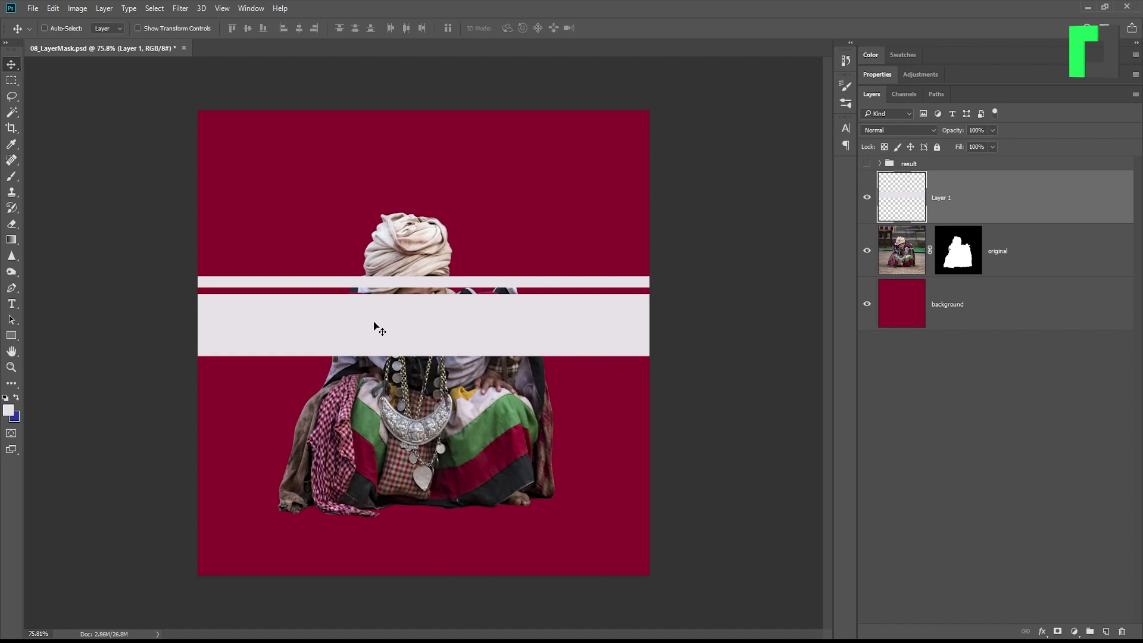
drag(384, 329, 384, 355)
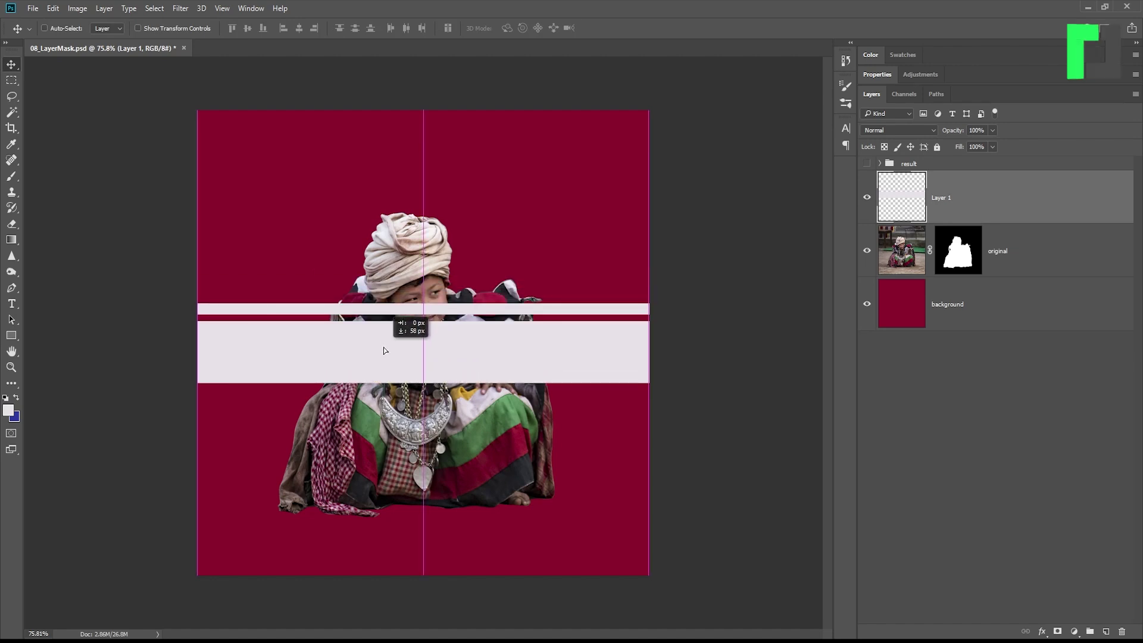
click(180, 8)
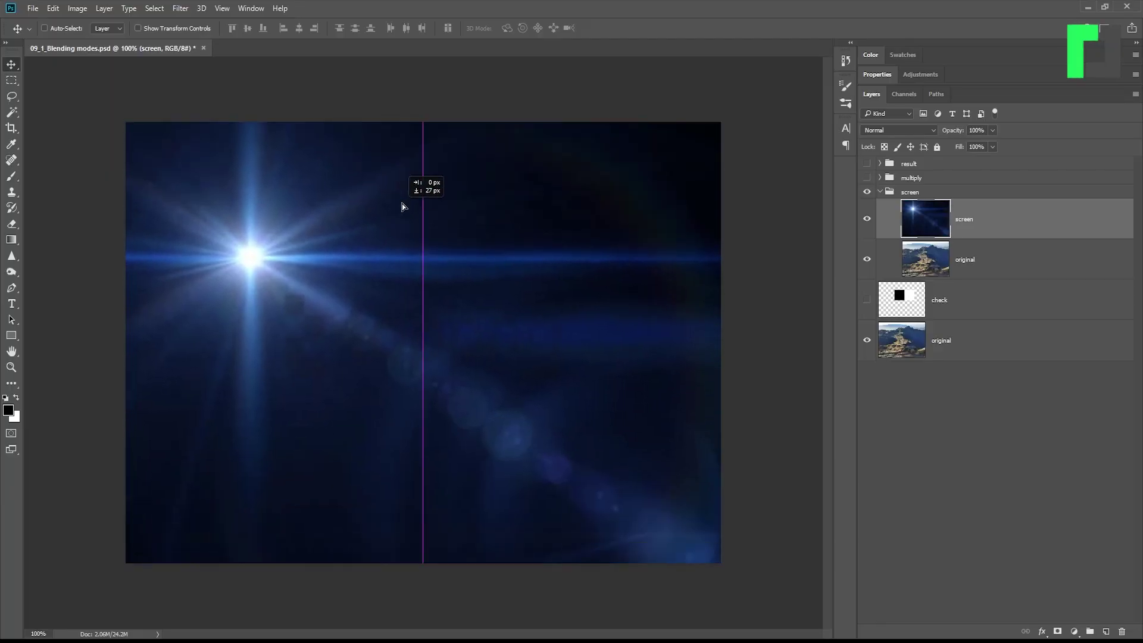
mouse_move(401, 204)
mouse_down()
mouse_move(411, 270)
mouse_move(392, 219)
mouse_up()
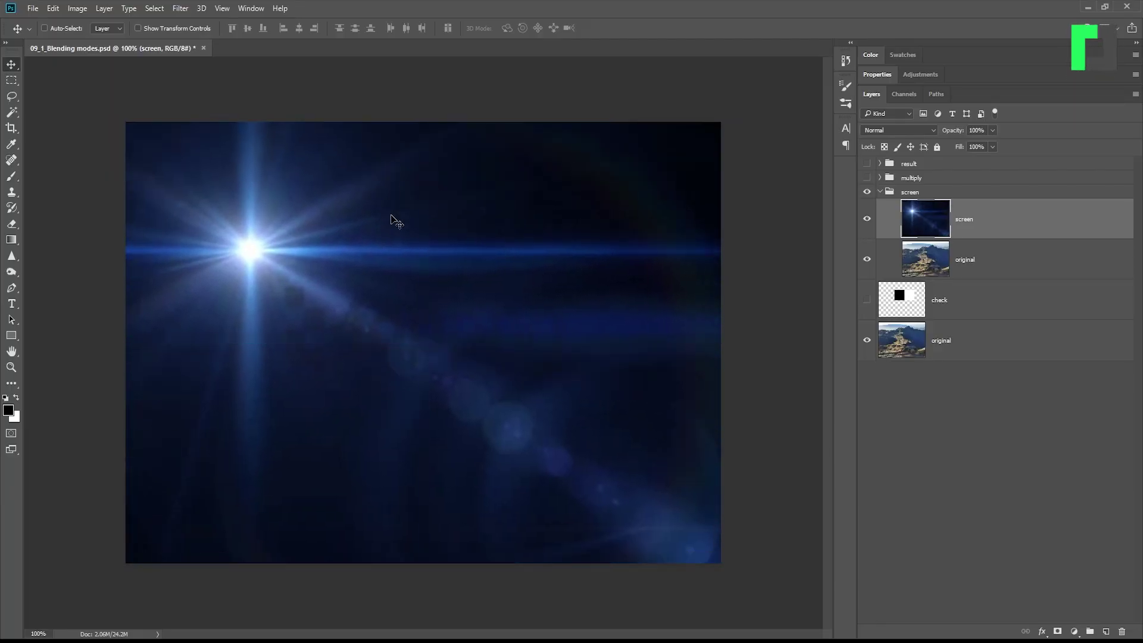
click(52, 9)
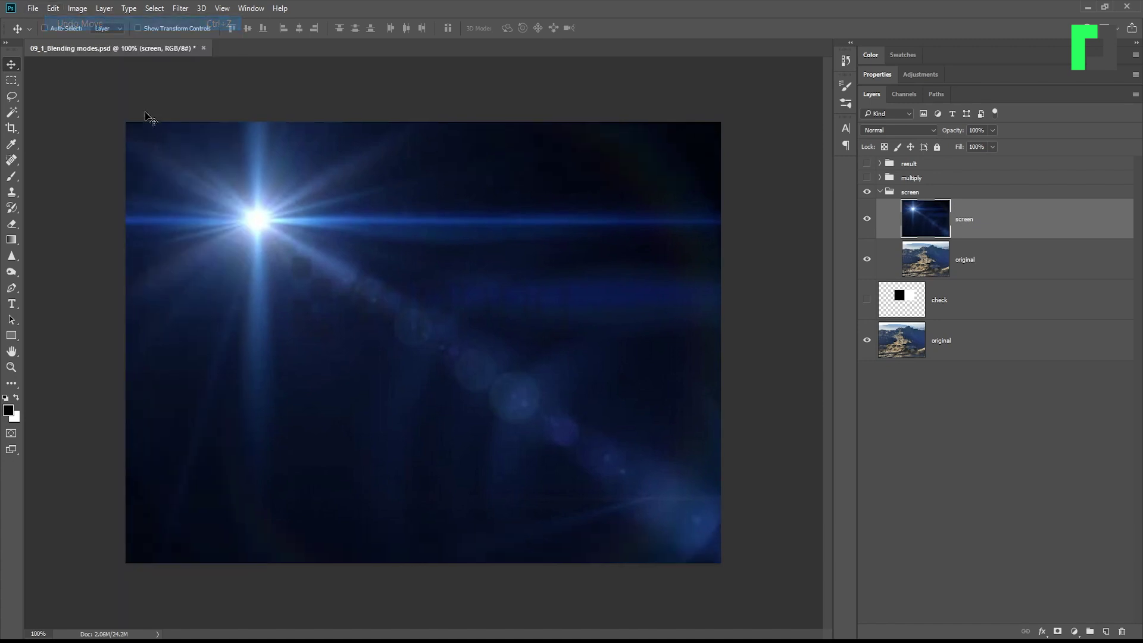
click(898, 129)
click(888, 170)
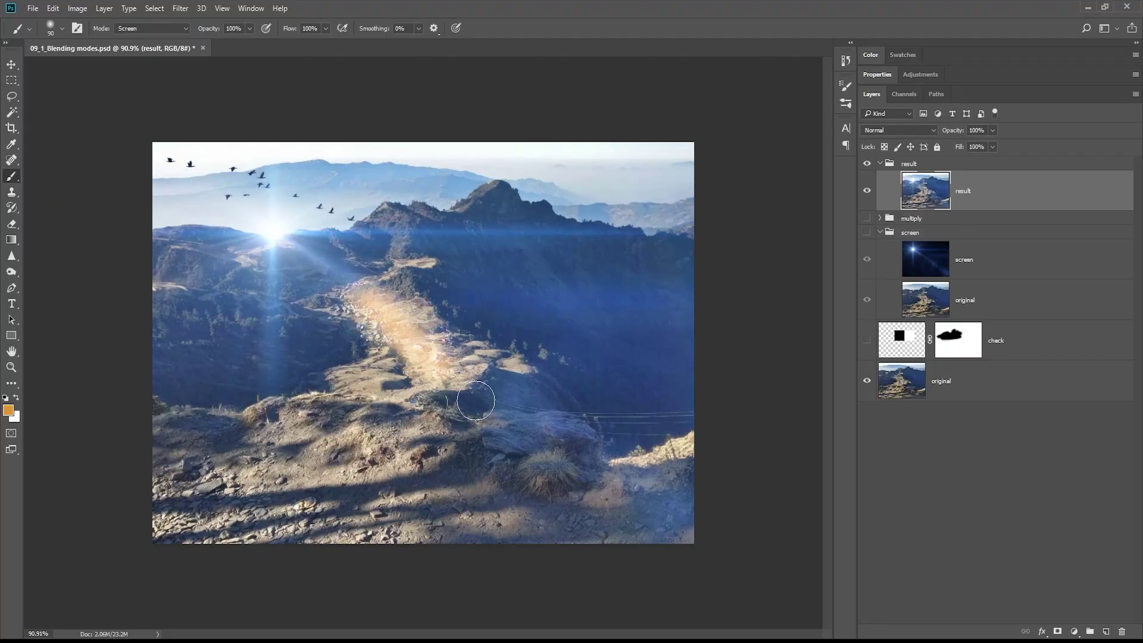
drag(476, 401, 159, 530)
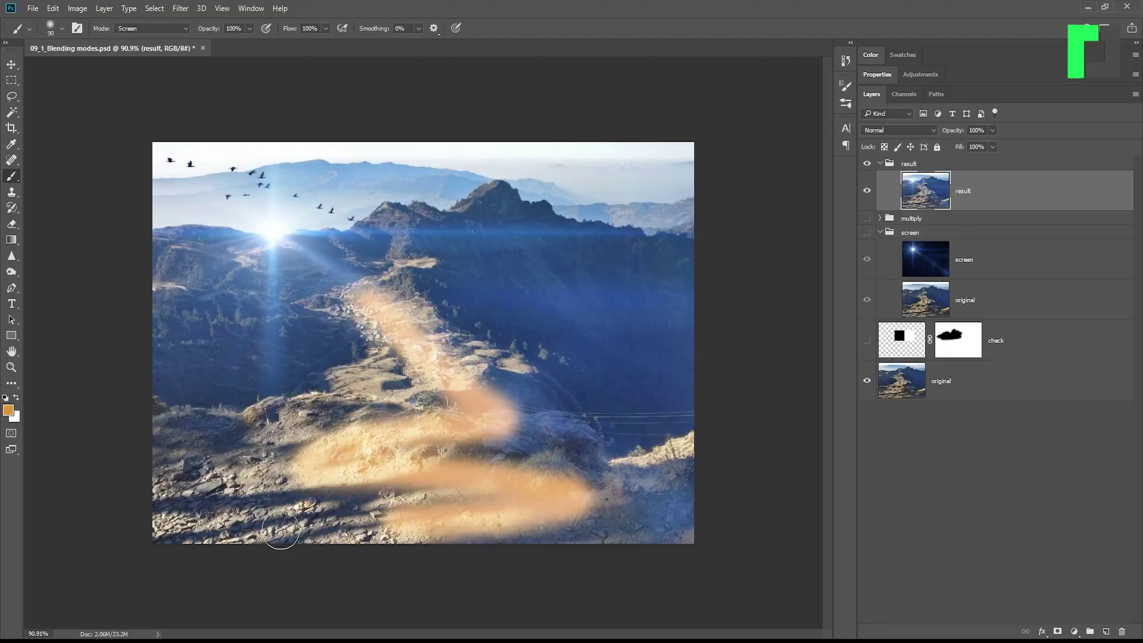
click(145, 29)
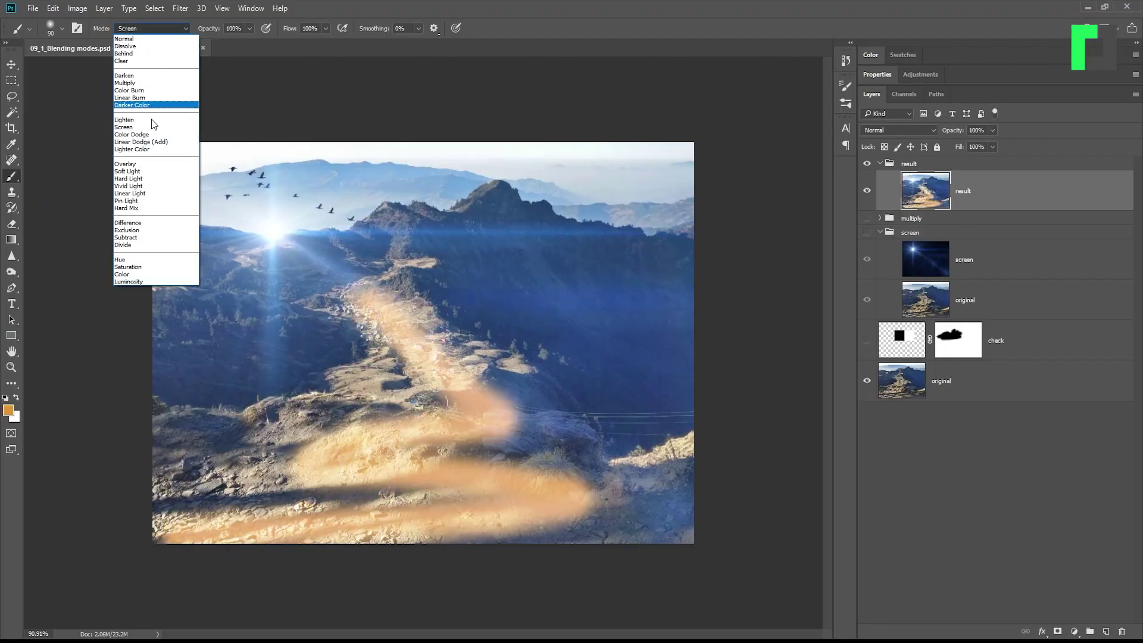
click(147, 173)
mouse_move(334, 376)
mouse_down()
mouse_move(179, 470)
mouse_move(172, 414)
mouse_up()
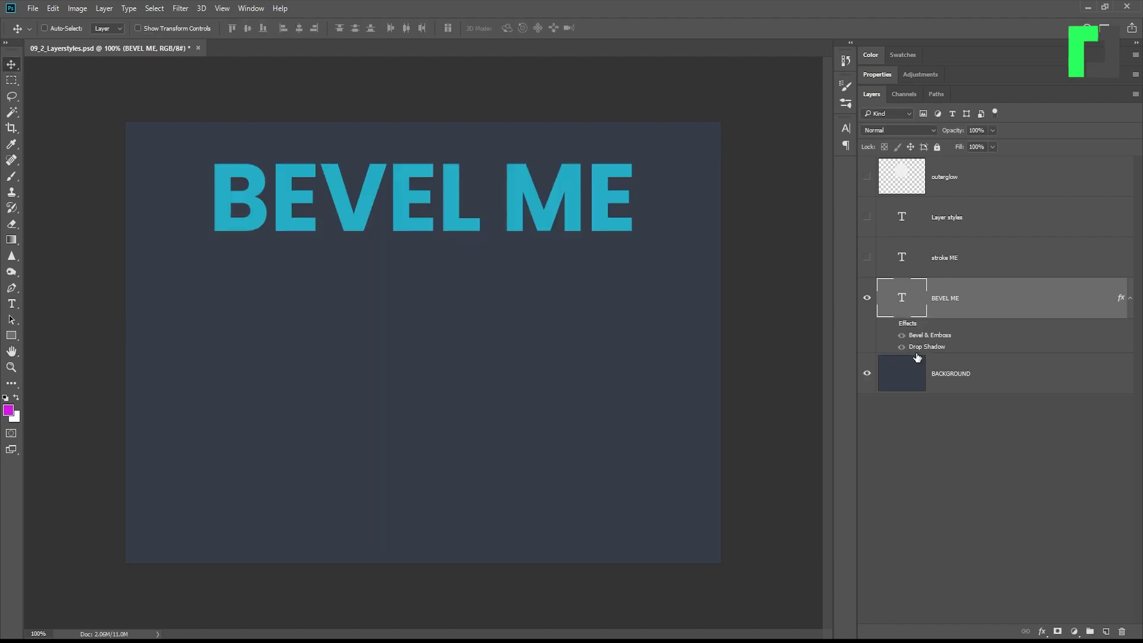
click(892, 325)
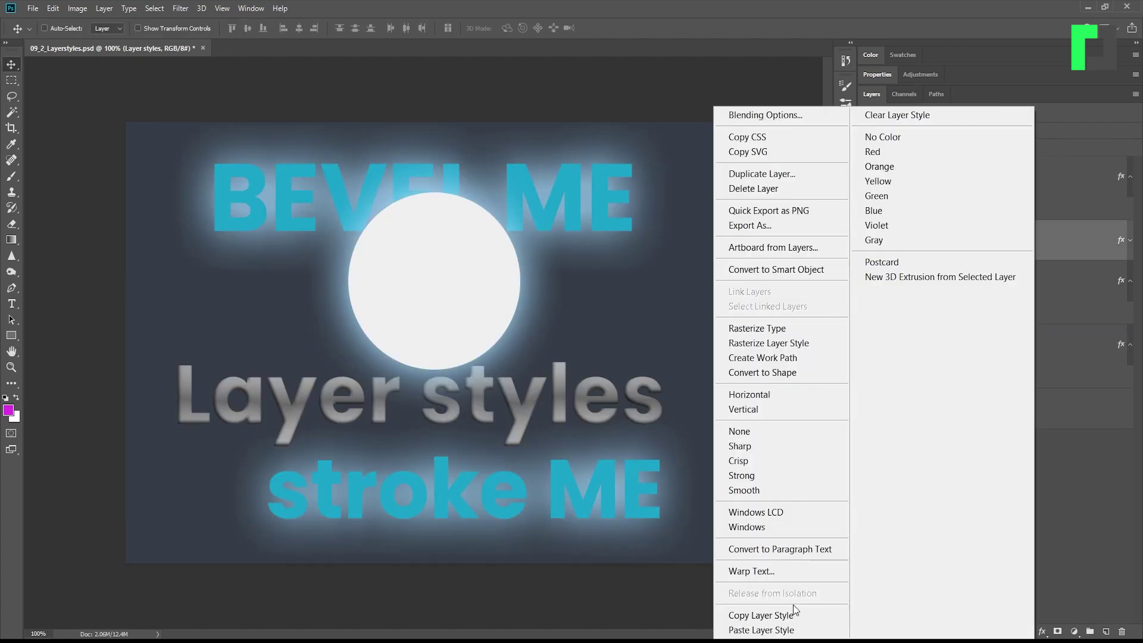
click(799, 613)
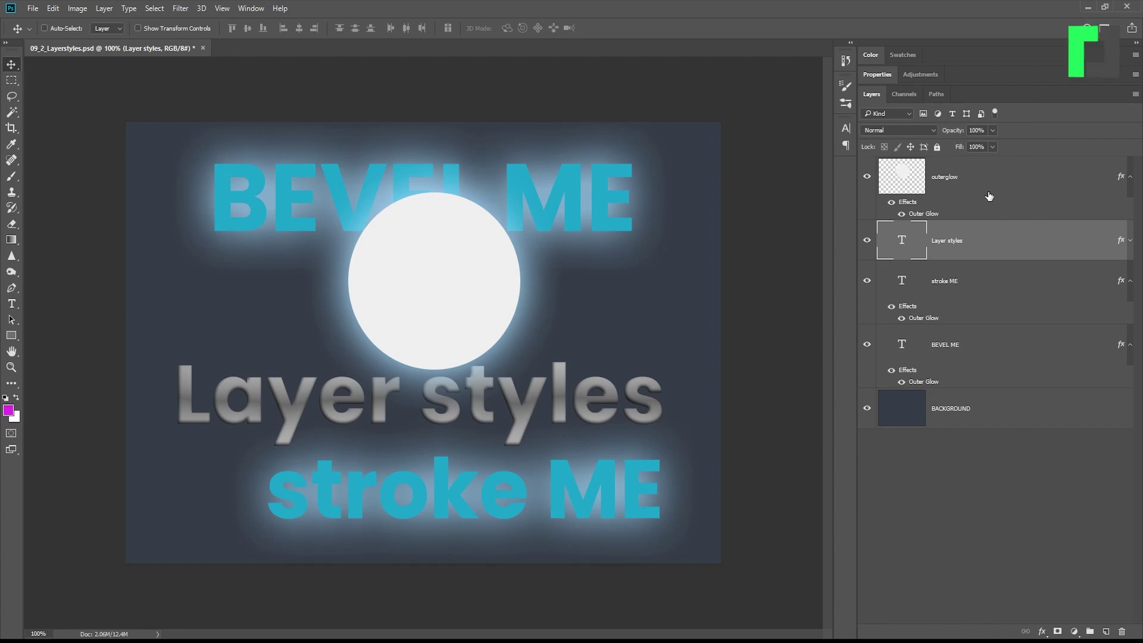
click(989, 345)
right_click(989, 344)
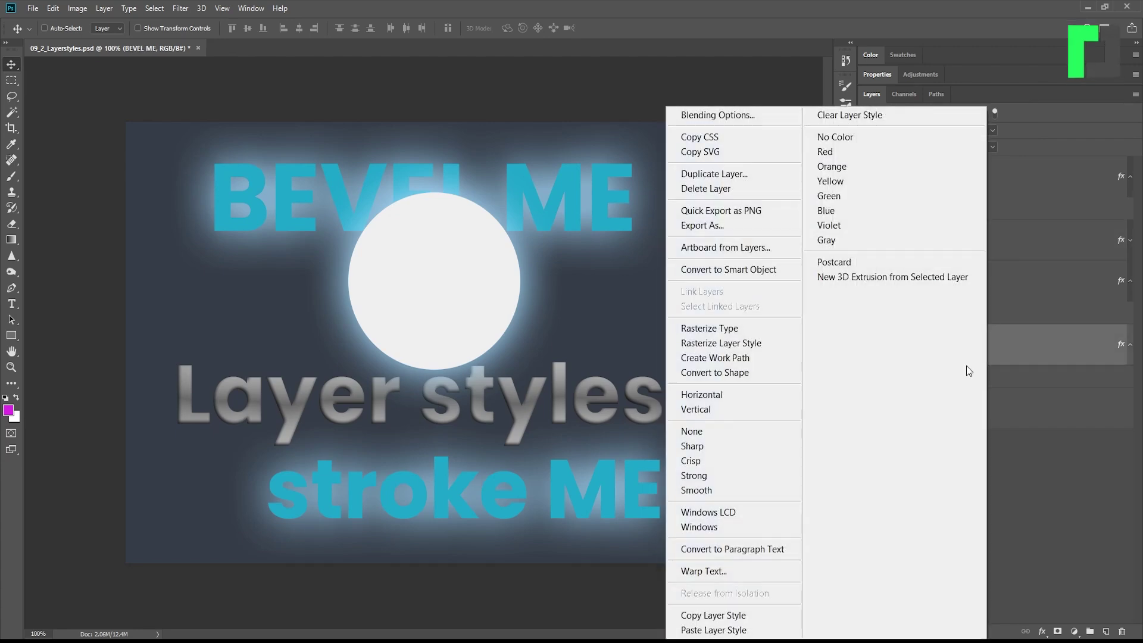